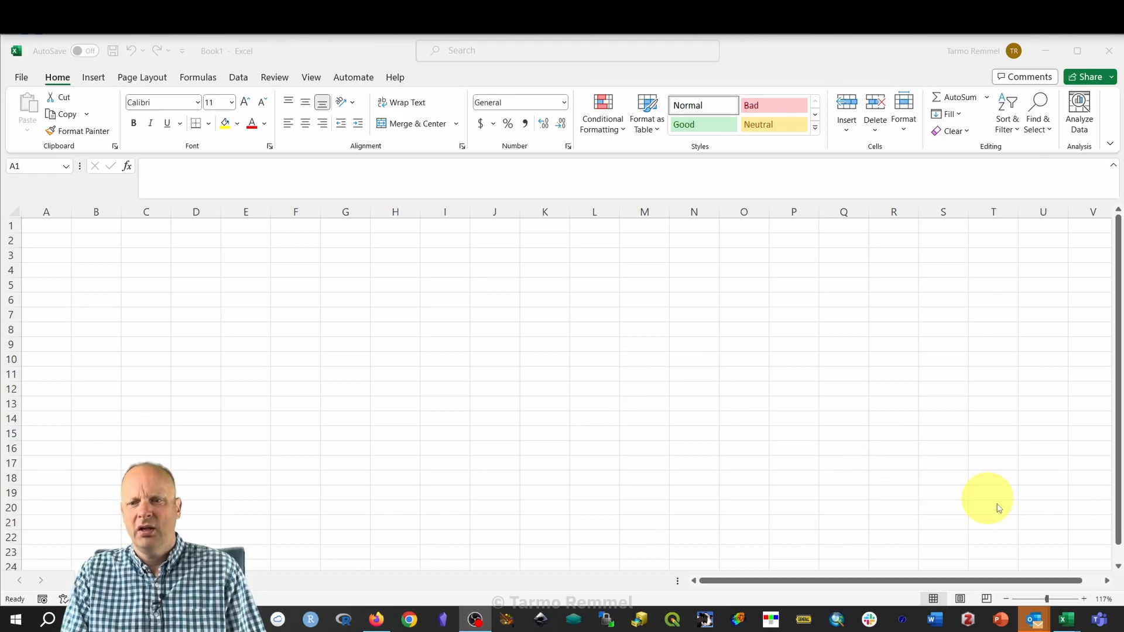
Zoom the blank Book1 worksheet in to 160%.
left_click(1084, 599)
left_click(1083, 599)
left_click(1083, 599)
left_click(1083, 599)
left_click(1083, 599)
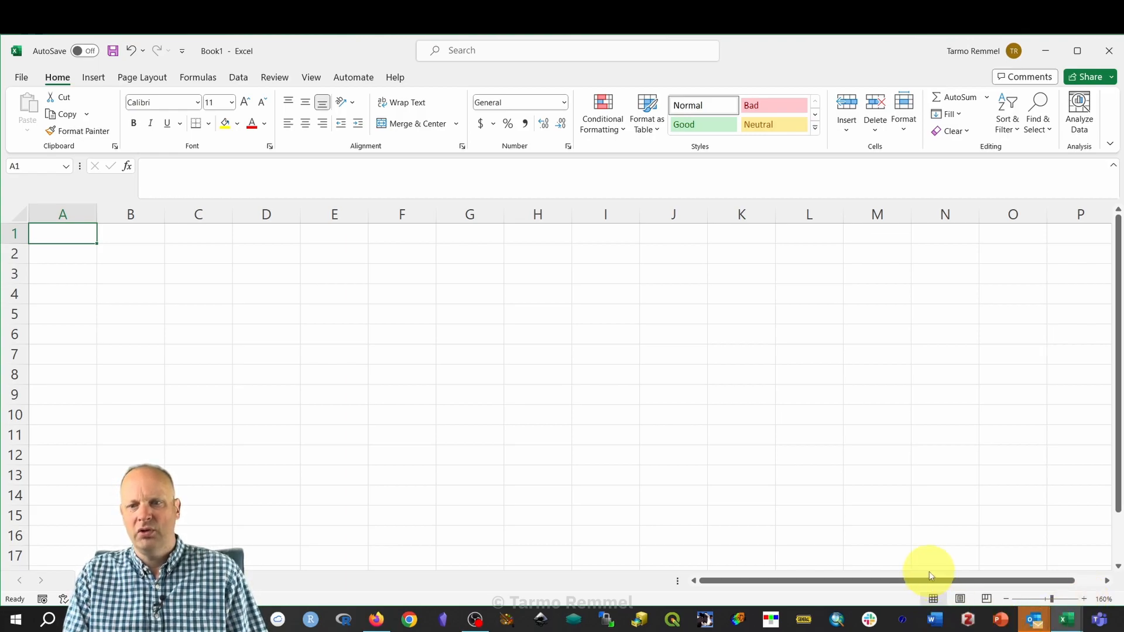
left_click_drag(933, 586, 899, 595)
left_click_drag(1118, 408, 1113, 346)
left_click(591, 251)
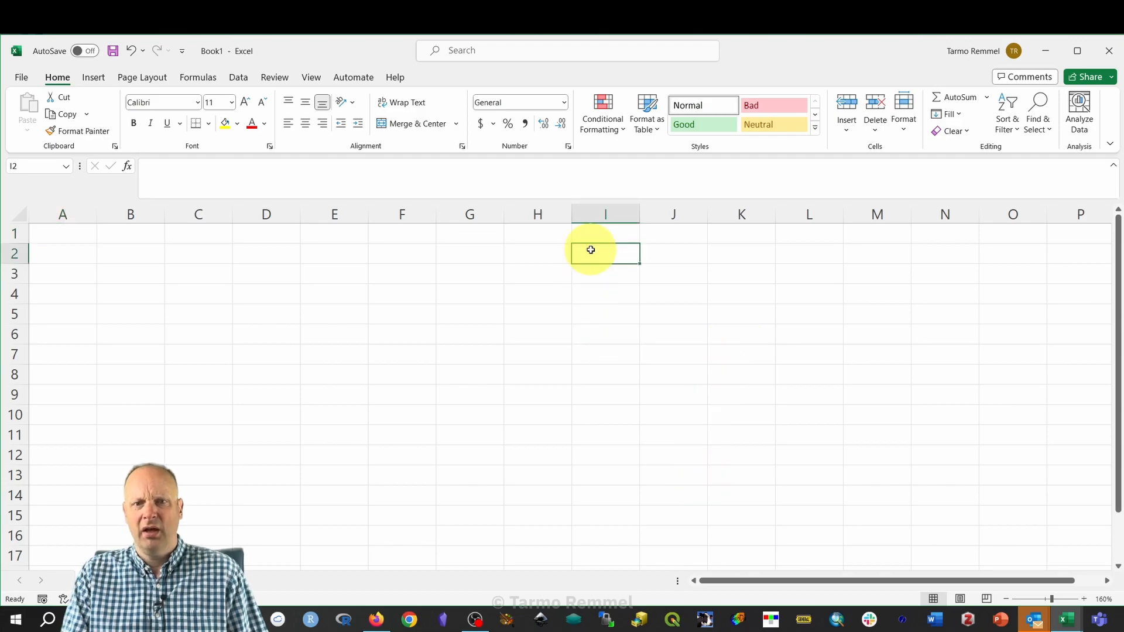
key("Right")
key("Right")
key("Right")
key("Right")
key("Right")
key("Right")
key("Right")
key("Right")
key("Right")
key("Right")
key("Right")
key("Right")
key("Right")
key("Right")
key("Right")
key("Right")
key("Right")
key("Right")
key("Right")
key("Right")
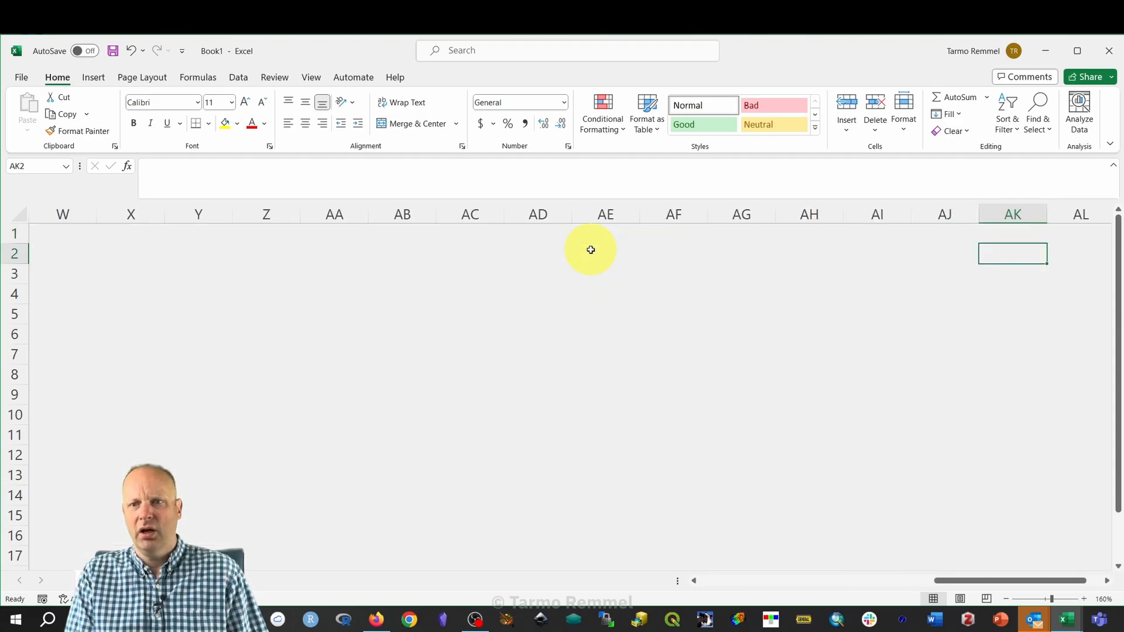
key("Right")
key("Right")
key("Right")
key("Right")
key("Right")
key("Right")
key("Right")
key("Right")
key("Right")
key("Right")
key("Right")
key("Right")
key("Right")
key("Right")
key("Right")
key("Right")
key("Right")
key("Right")
key("Right")
key("Right")
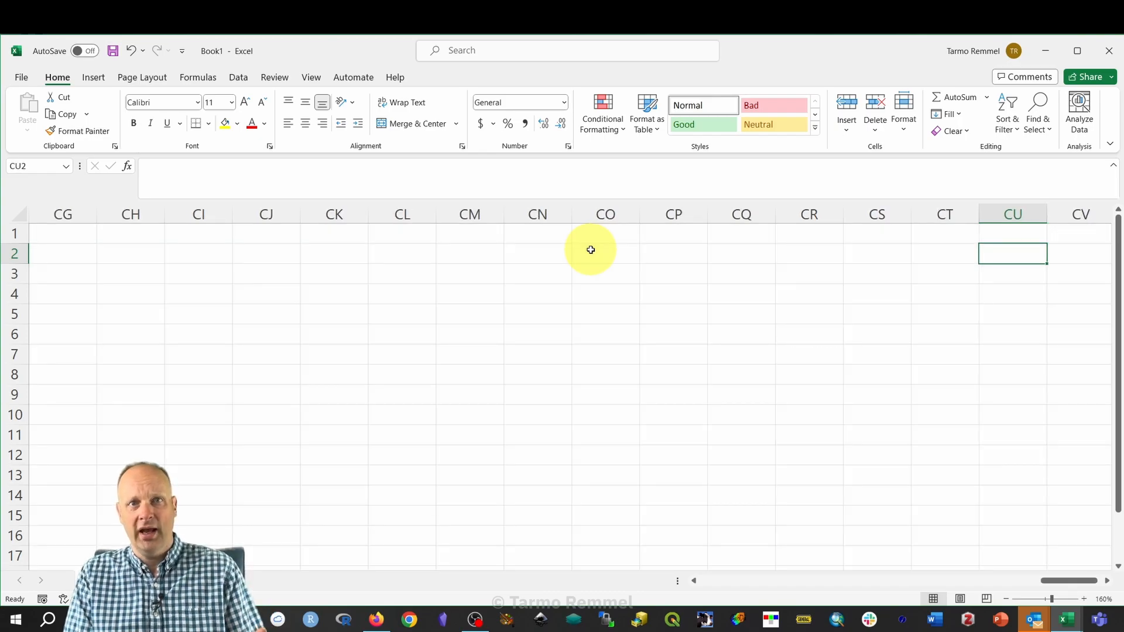
key("Right")
key("Right")
key("Right")
key("Right")
key("Right")
key("Right")
key("Right")
key("Right")
key("Right")
key("Right")
key("Right")
key("Right")
key("Right")
key("Right")
key("Right")
key("Right")
key("Right")
key("Right")
key("Right")
key("Right")
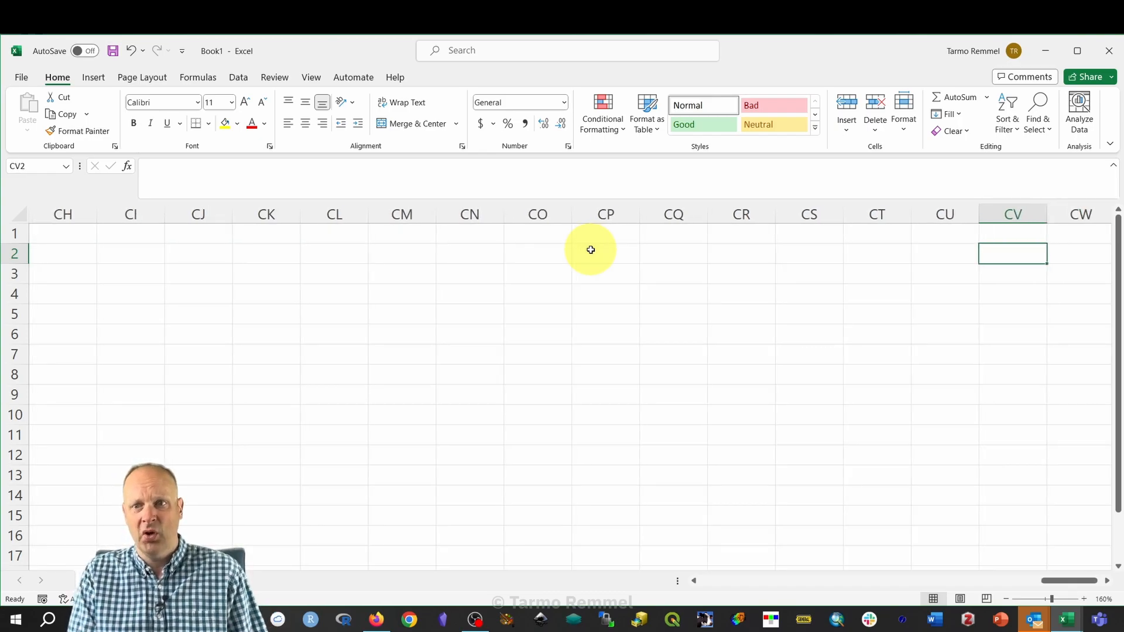
key("Left")
key("Left")
key("Left")
key("Left")
key("Left")
key("Left")
key("Left")
key("Left")
key("Left")
key("Left")
key("Left")
key("Left")
key("Left")
key("Left")
key("Left")
key("Left")
key("Left")
key("Left")
key("Left")
key("Left")
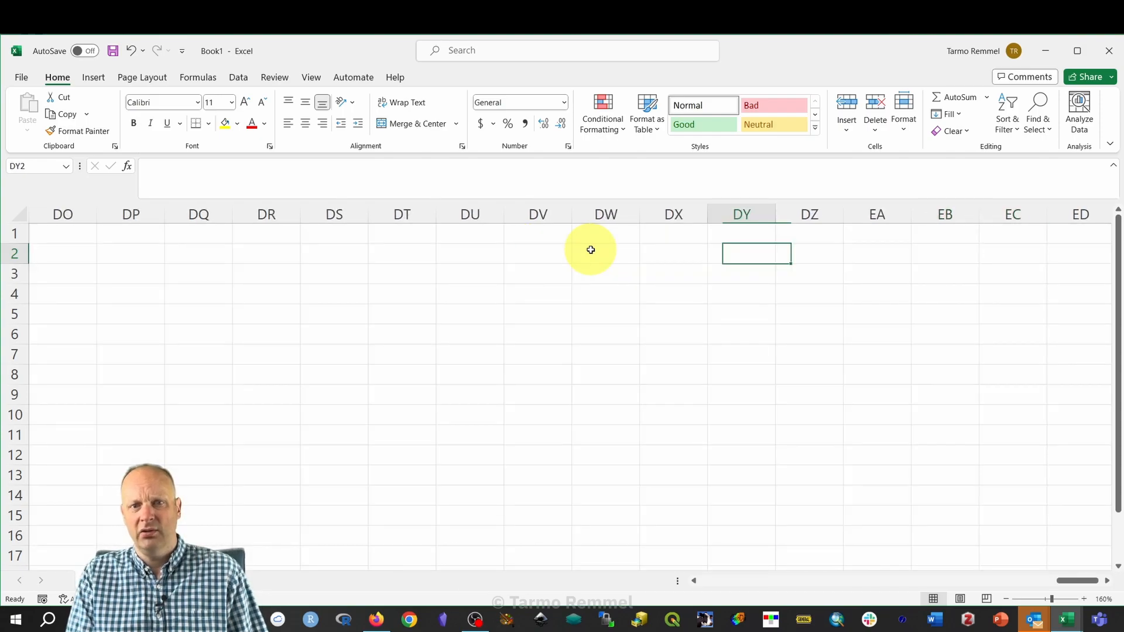
key("Left")
key("Left")
key("Left")
key("Left")
key("Left")
key("Left")
key("Left")
key("Left")
key("Left")
key("Left")
key("Left")
key("Left")
key("Left")
key("Left")
key("Left")
key("Left")
key("Left")
key("Left")
key("Left")
key("Left")
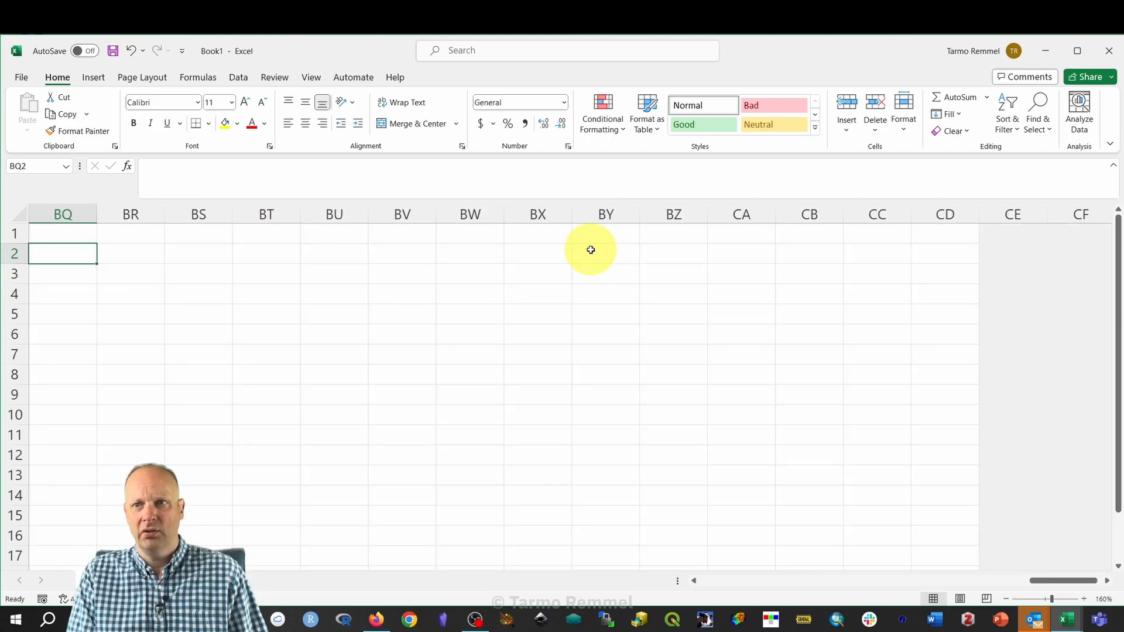
key("Left")
key("Left")
key("Left")
key("Left")
key("Left")
key("Left")
key("Left")
key("Left")
key("Left")
key("Left")
key("Left")
key("Left")
key("Left")
key("Left")
key("Left")
key("Left")
key("Left")
key("Left")
key("Left")
key("Left")
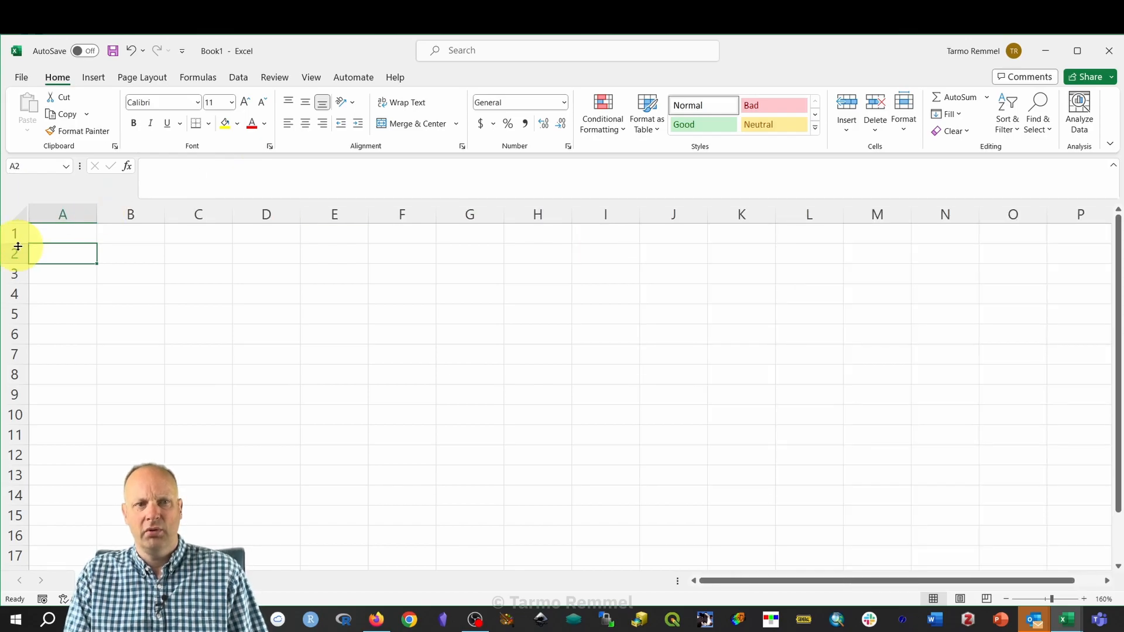
scroll(113, 510, "down", 20)
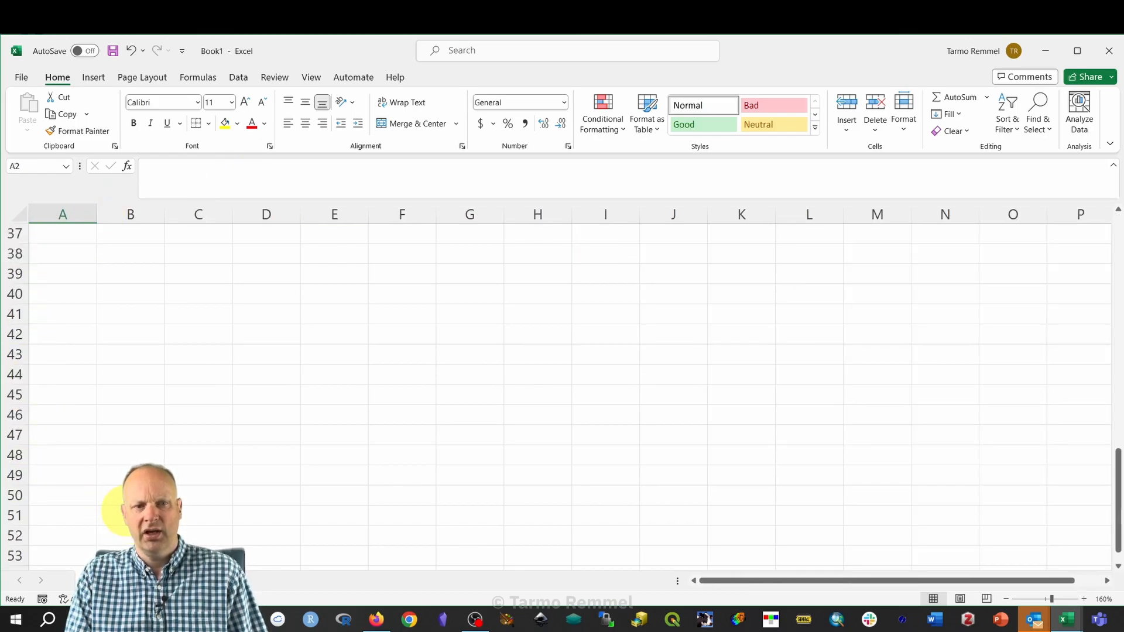
scroll(120, 495, "down", 10)
scroll(131, 477, "up", 20)
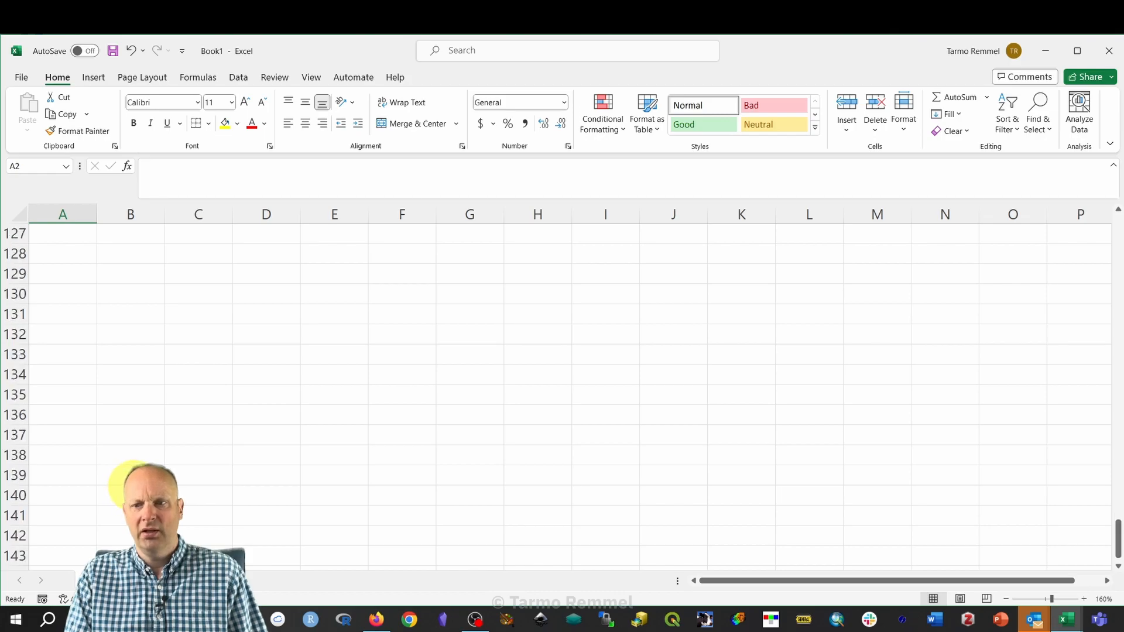
scroll(185, 474, "up", 13)
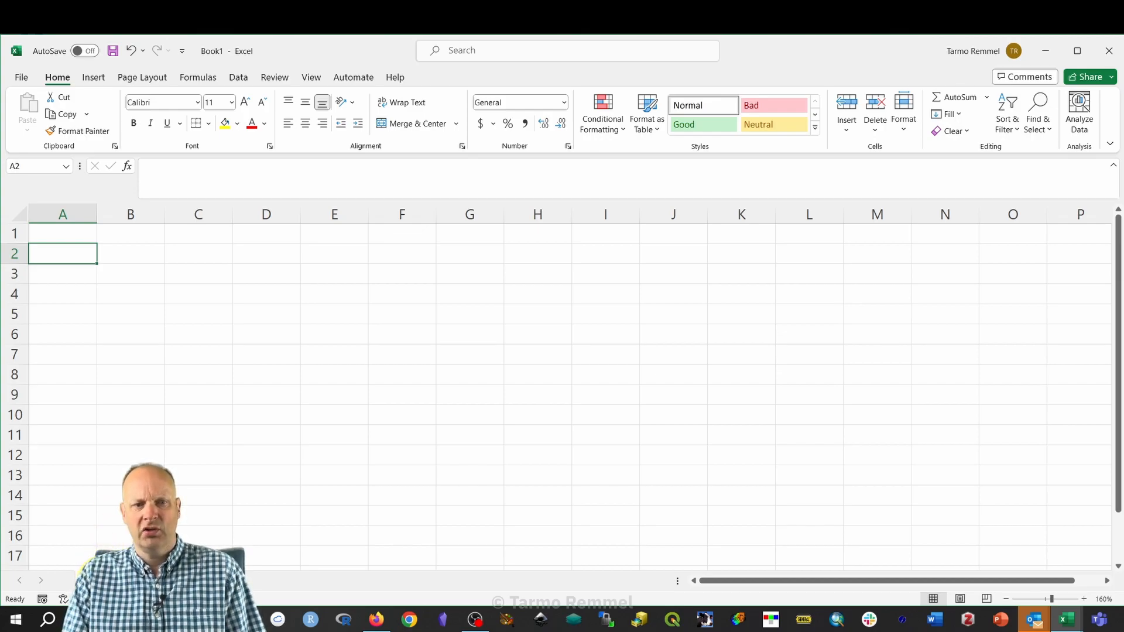
Give the worksheet tab a new name and return the sheet to 100% zoom.
double_click(99, 578)
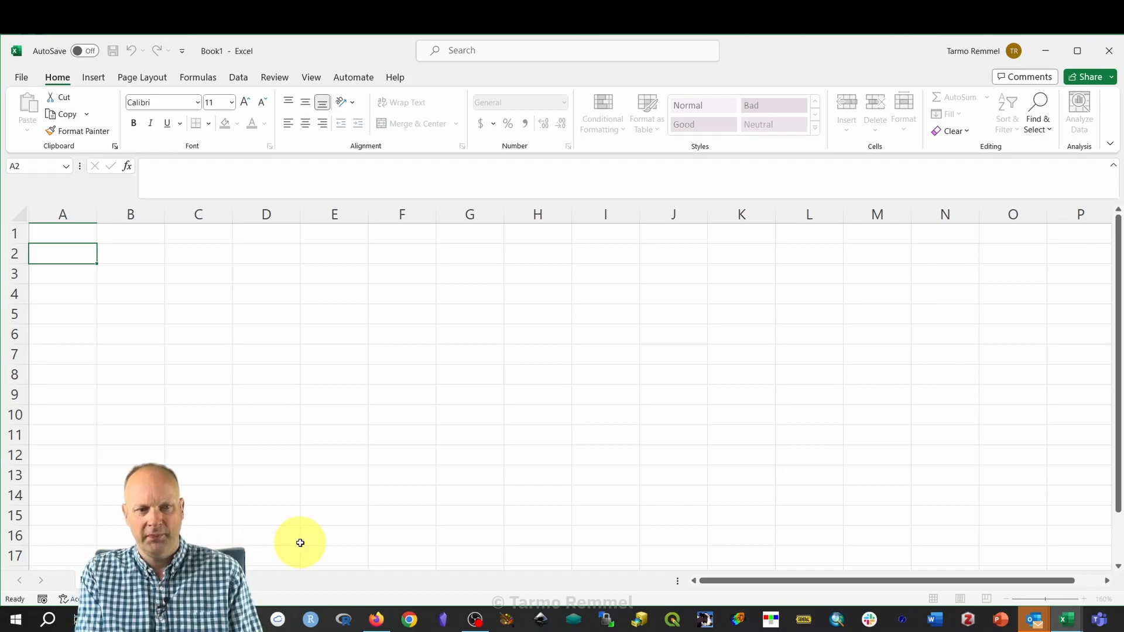
key("Return")
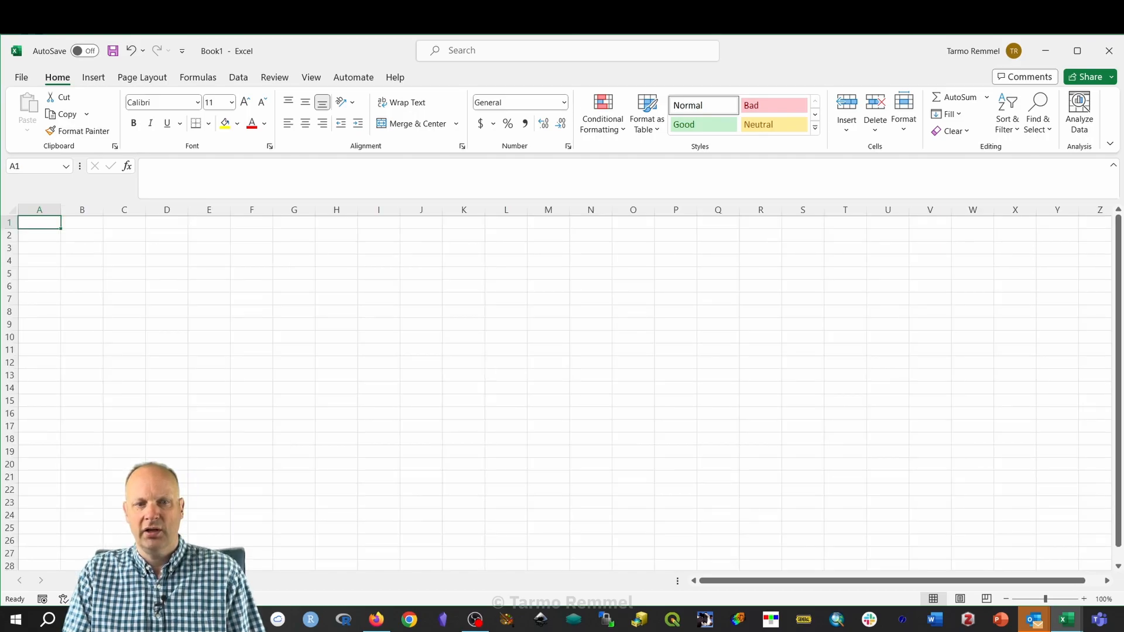
double_click(101, 581)
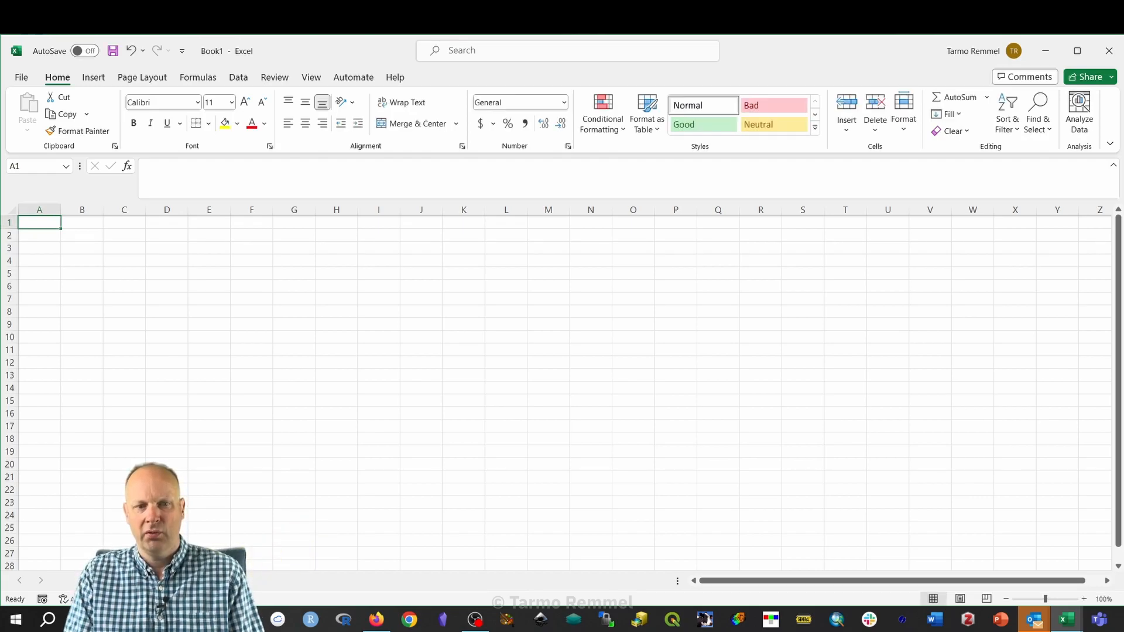
double_click(101, 581)
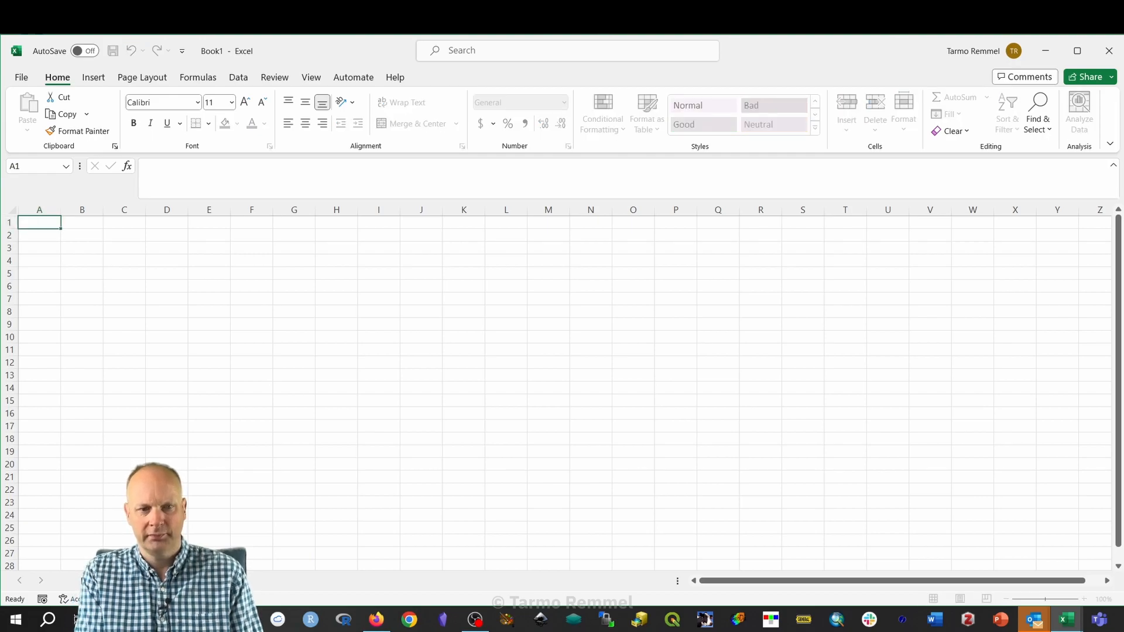
left_click(276, 444)
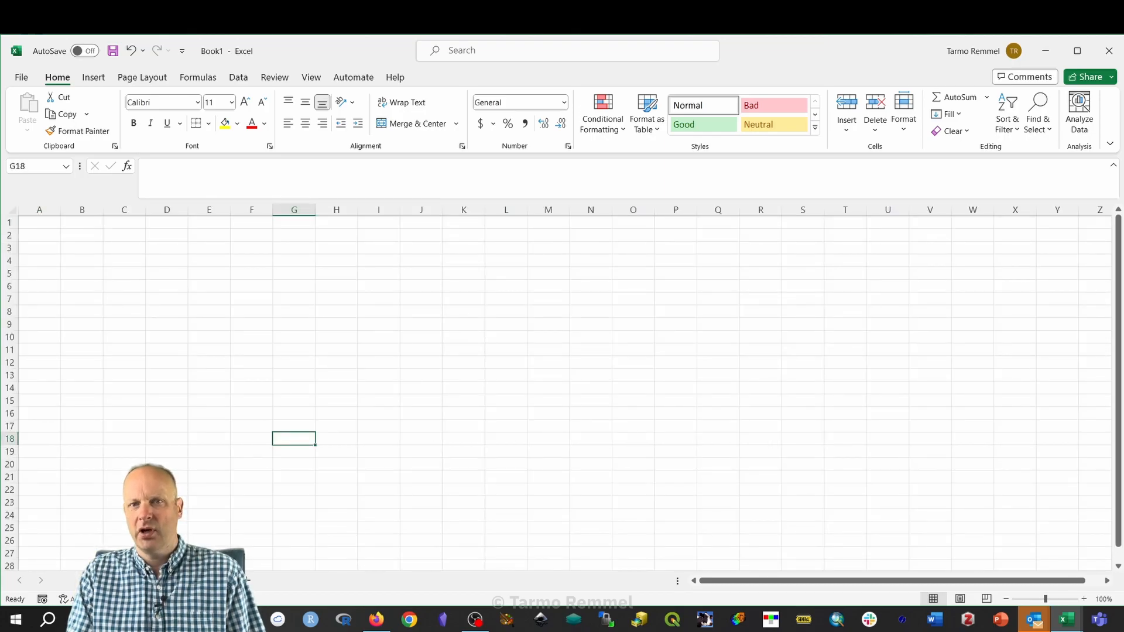
Select cells D5, O8, D8, A1, B1, C1, D1, B6 and B7 in turn at 160% zoom.
left_click(161, 273)
left_click(625, 311)
left_click(178, 309)
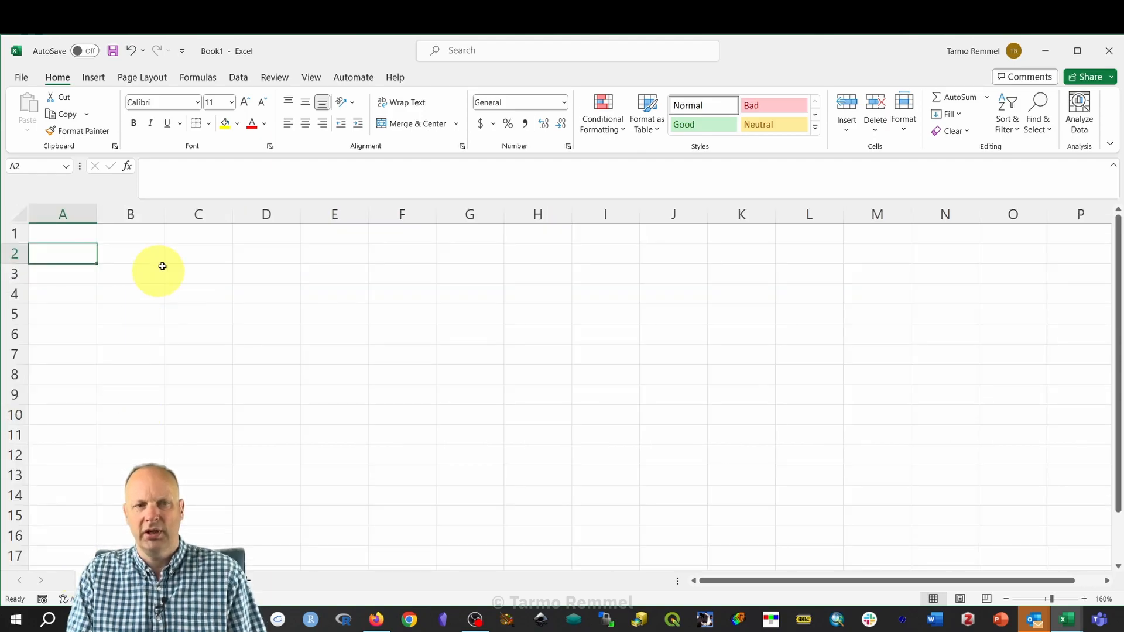
left_click(61, 232)
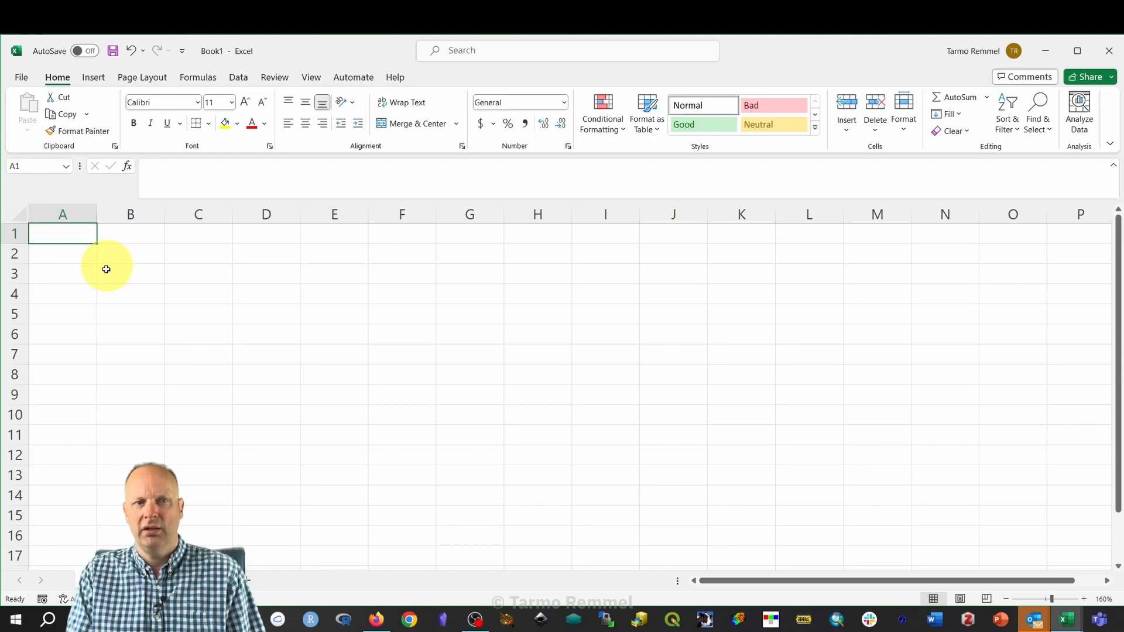
left_click(134, 237)
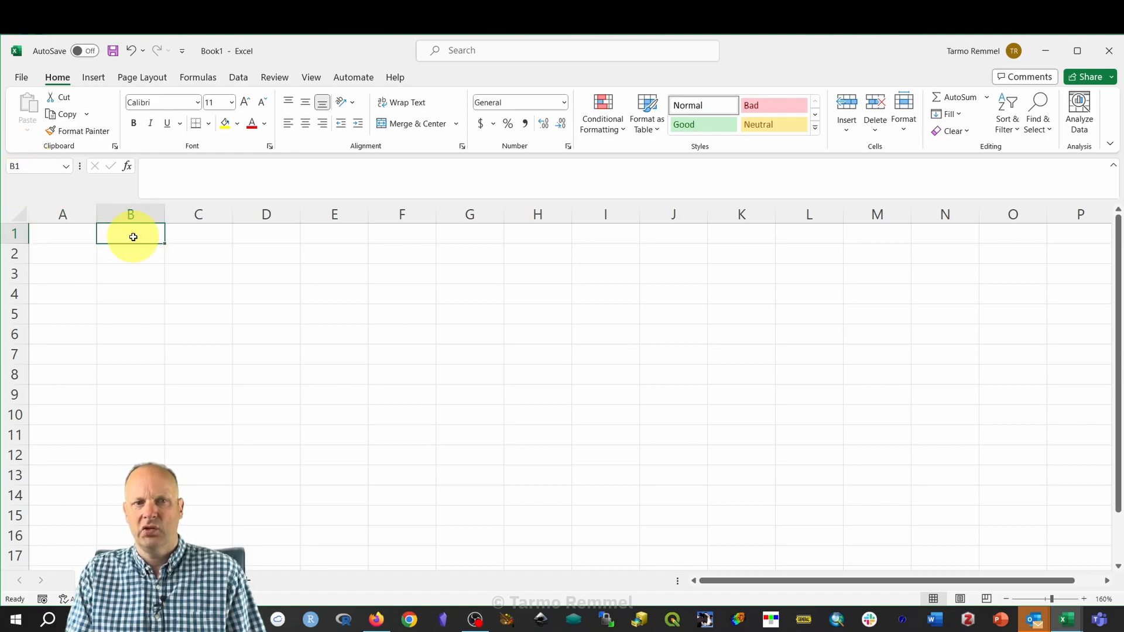
left_click(199, 233)
left_click(265, 233)
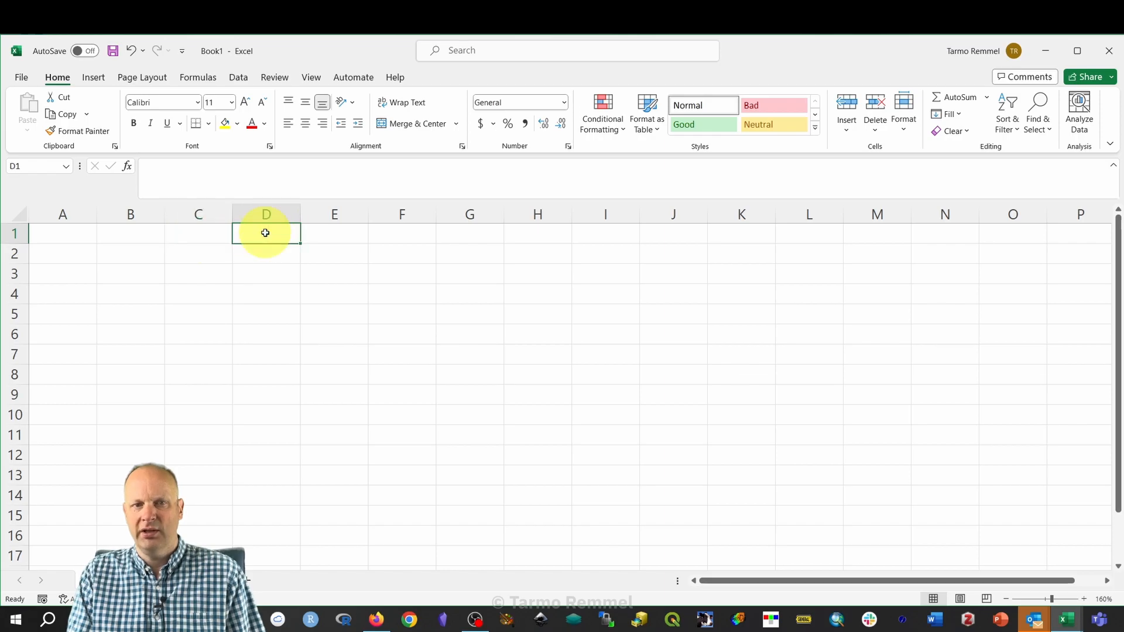
left_click(135, 334)
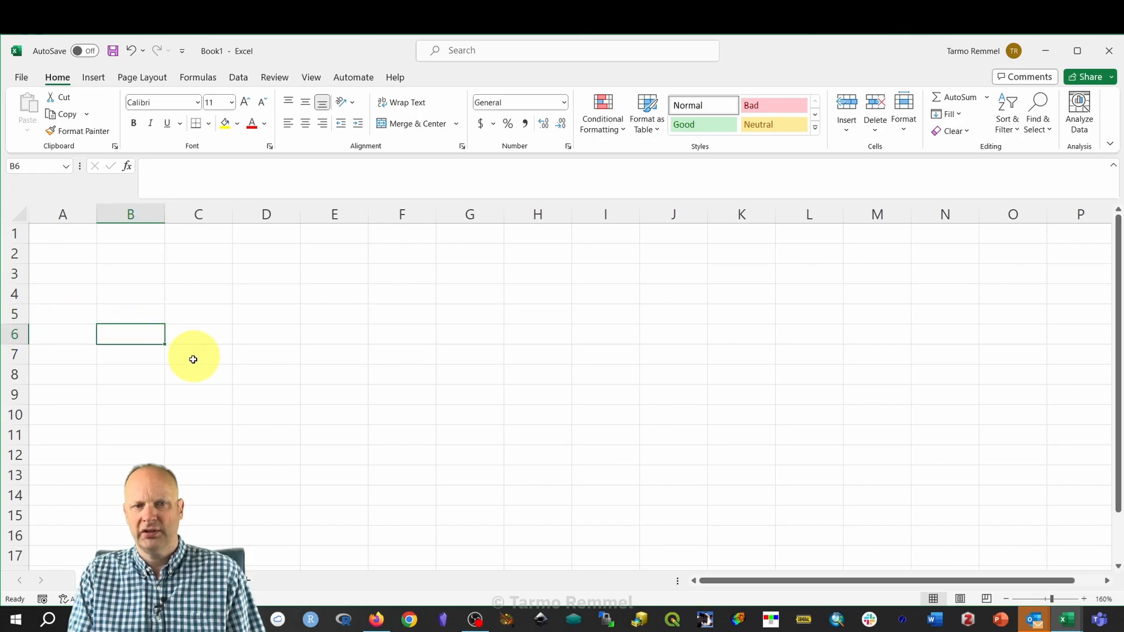
left_click(125, 353)
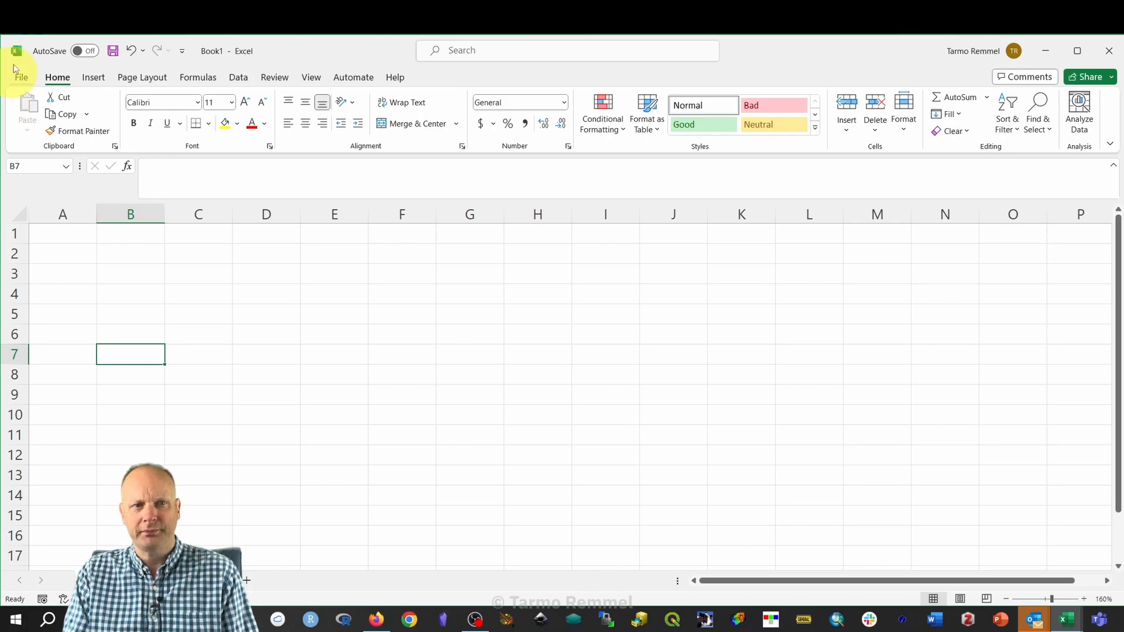
left_click(105, 80)
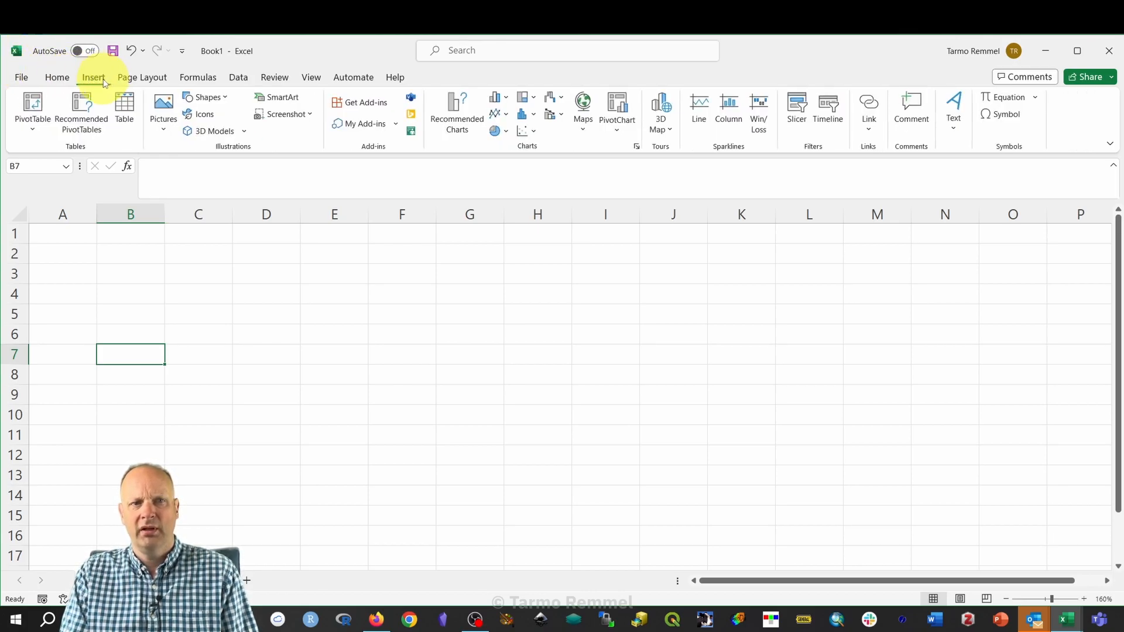
left_click(151, 82)
left_click(197, 80)
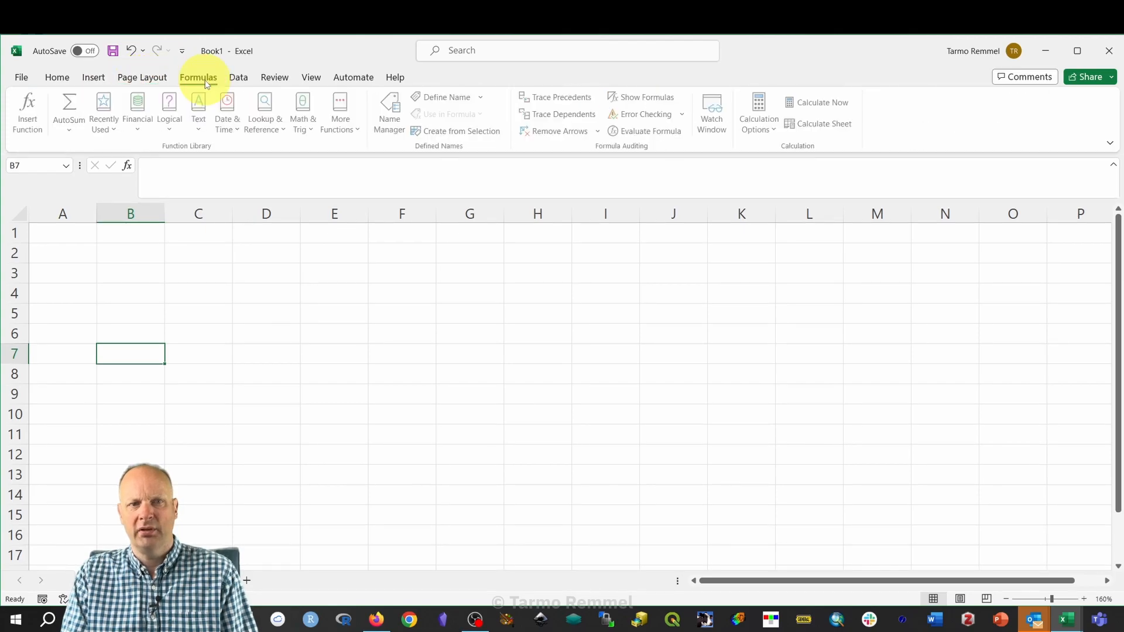
left_click(244, 82)
left_click(309, 80)
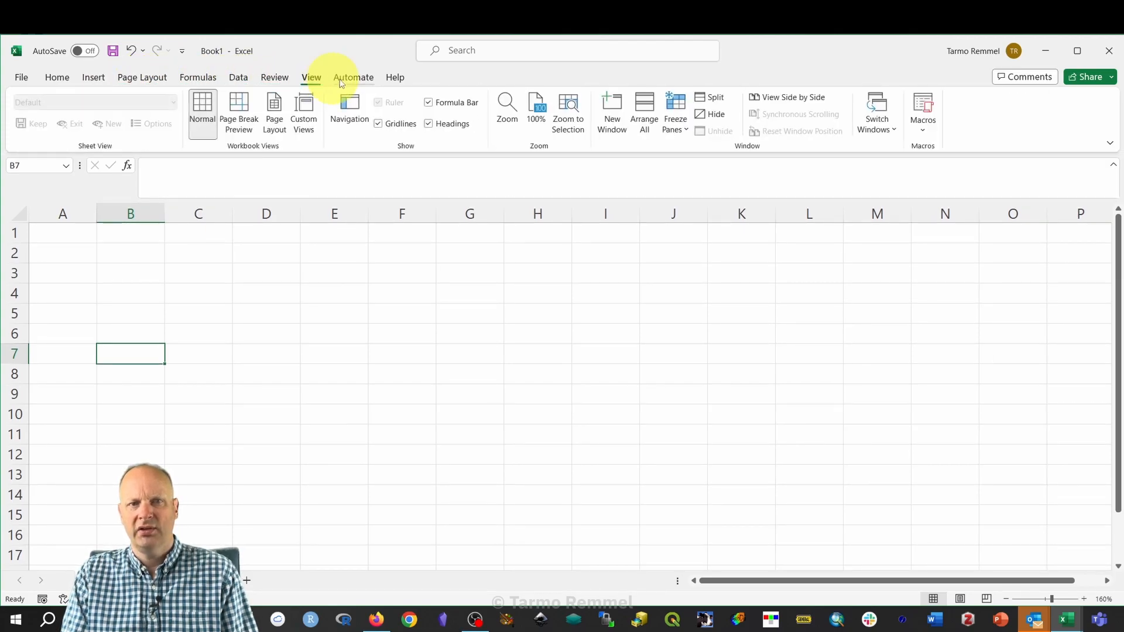
left_click(359, 78)
left_click(394, 77)
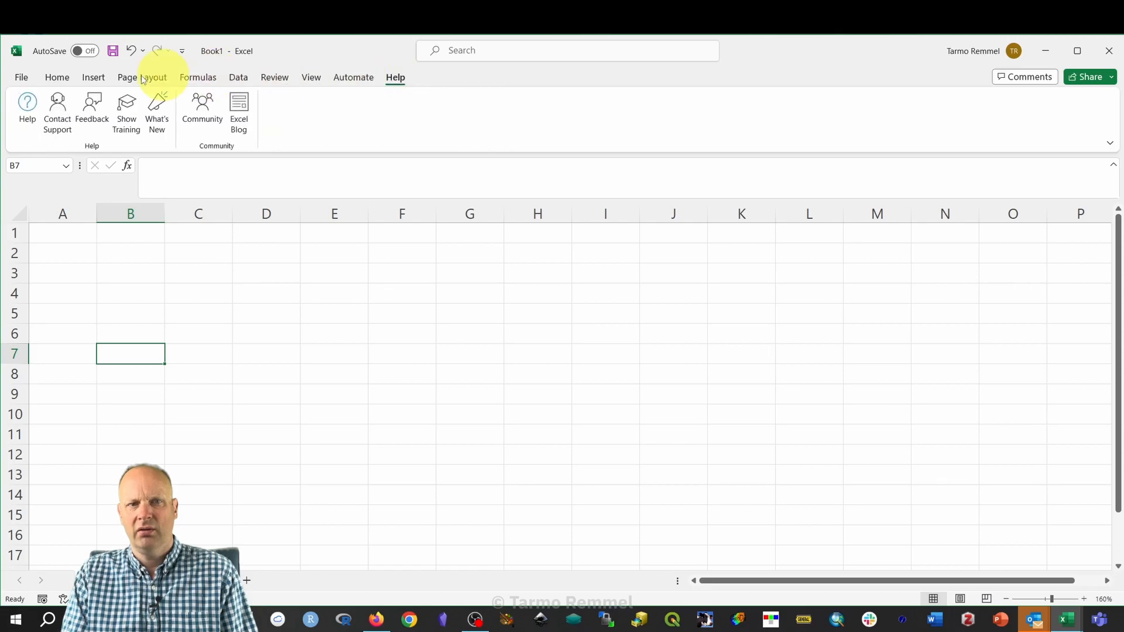
left_click(57, 78)
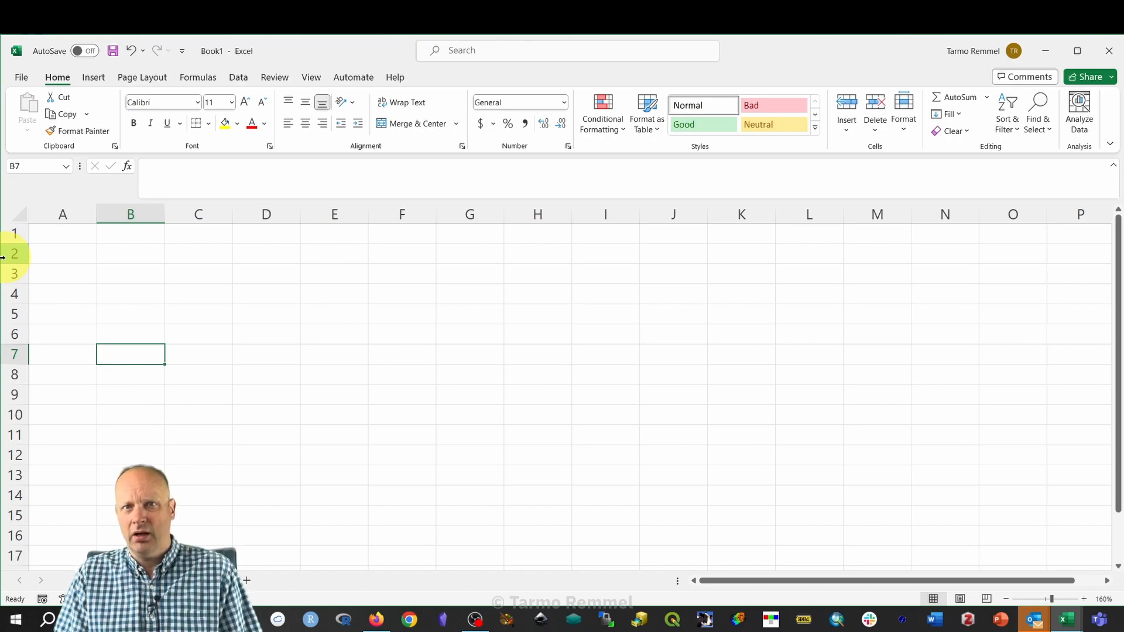
Type the person's full name into cell C2 and commit it.
left_click(190, 260)
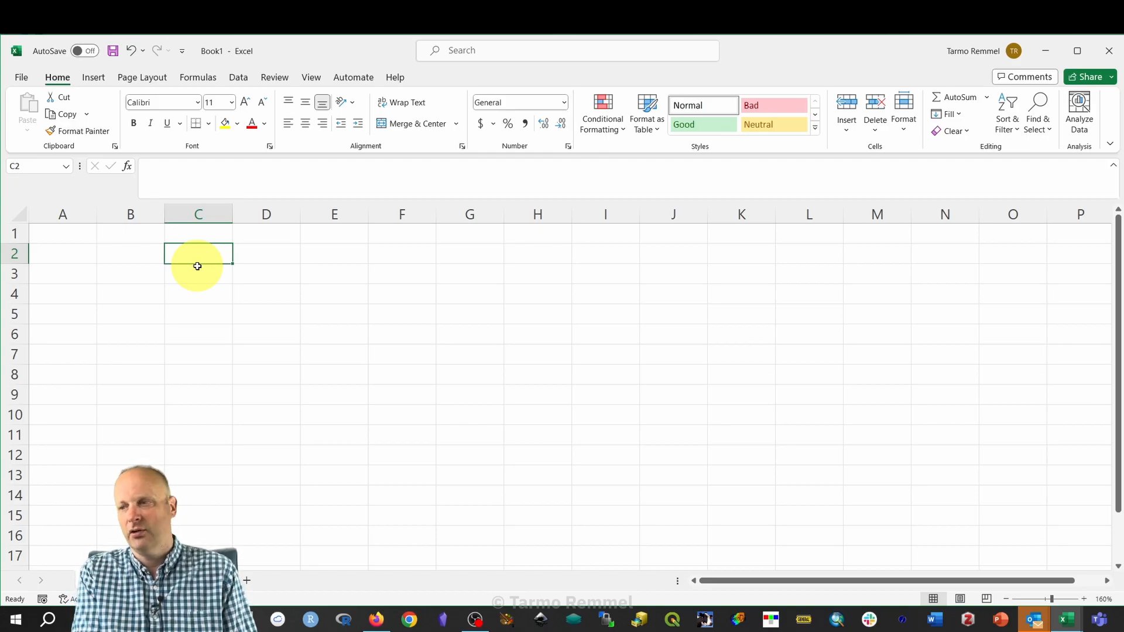
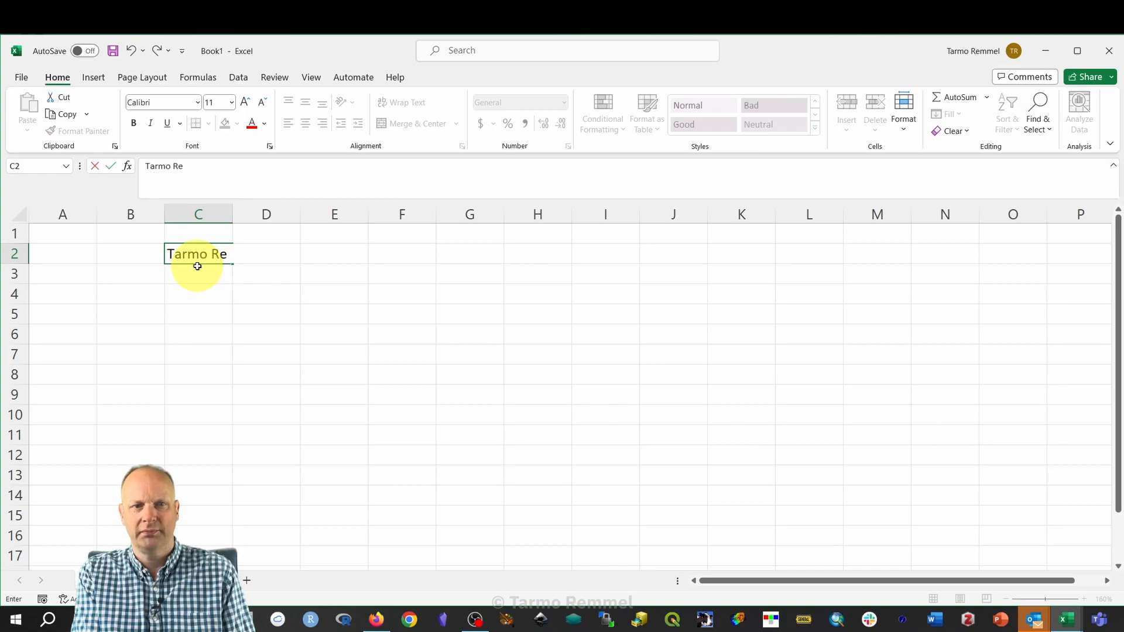
left_click(298, 349)
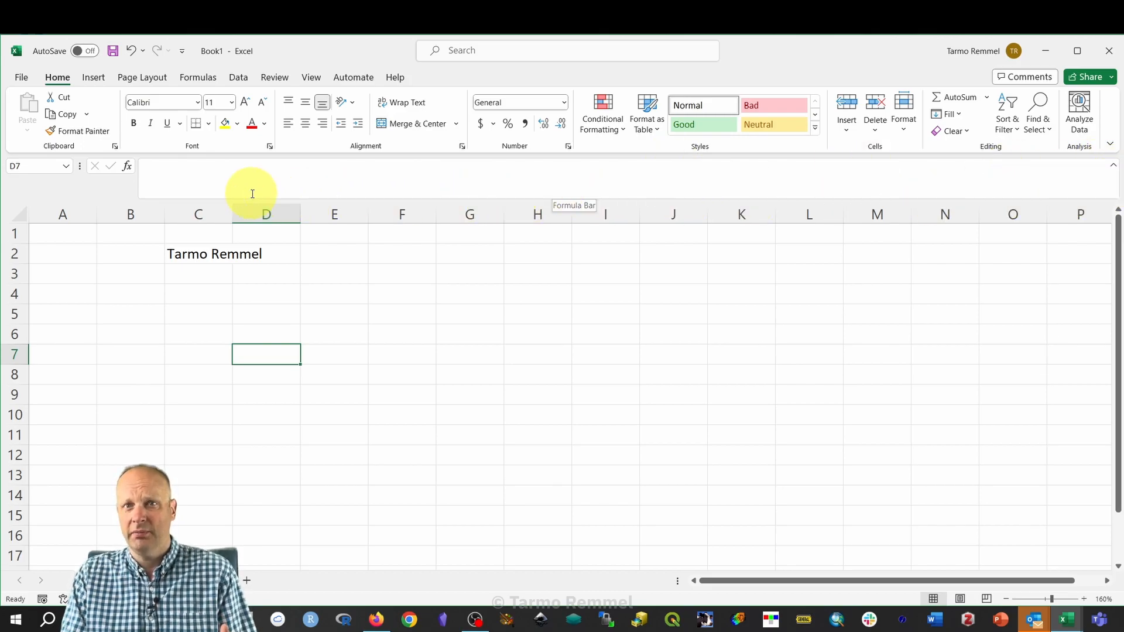
left_click(196, 255)
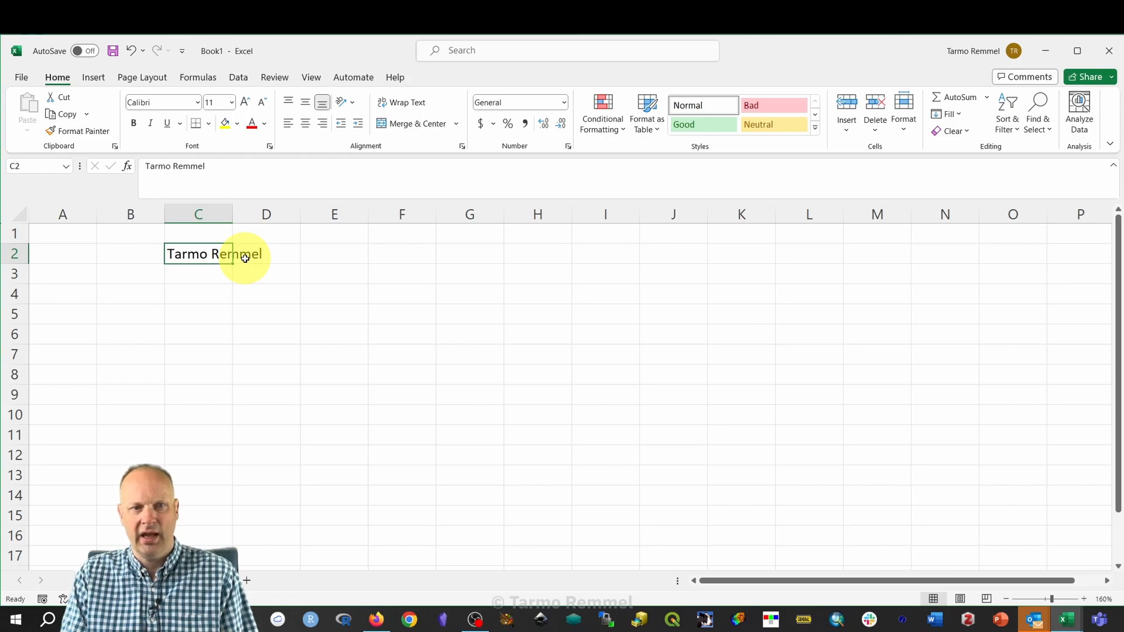
left_click(295, 254)
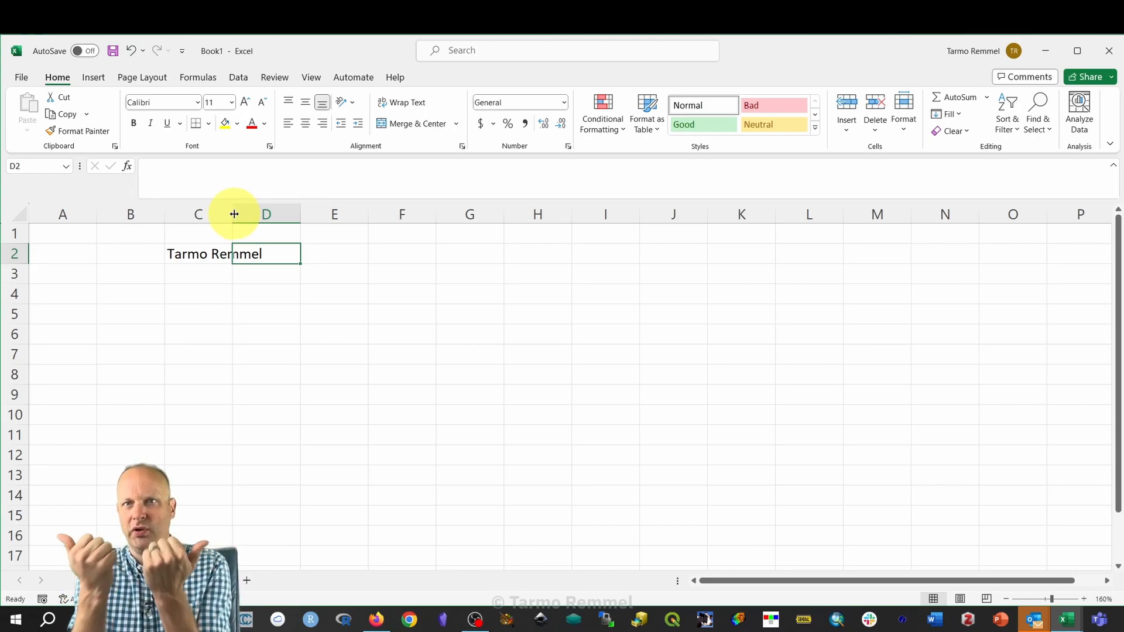
Widen column C to 21.78 (203 pixels) so the full name fits in C2.
left_click_drag(234, 215, 337, 215)
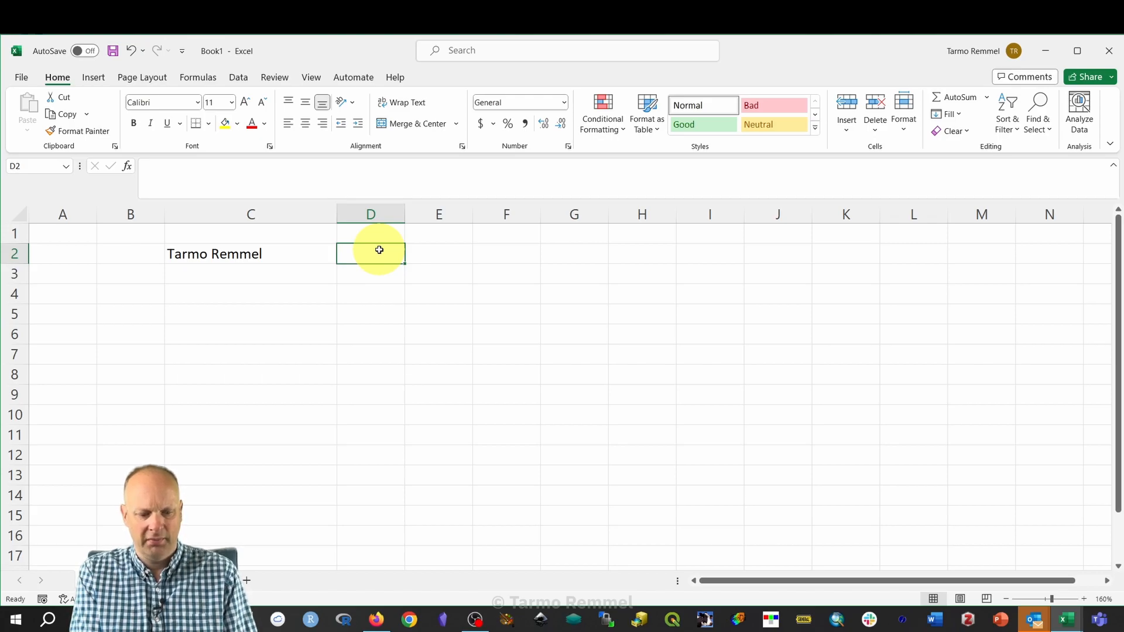
Enter 753 in D2 and narrow column C to 3.56, cutting off the name.
type("753")
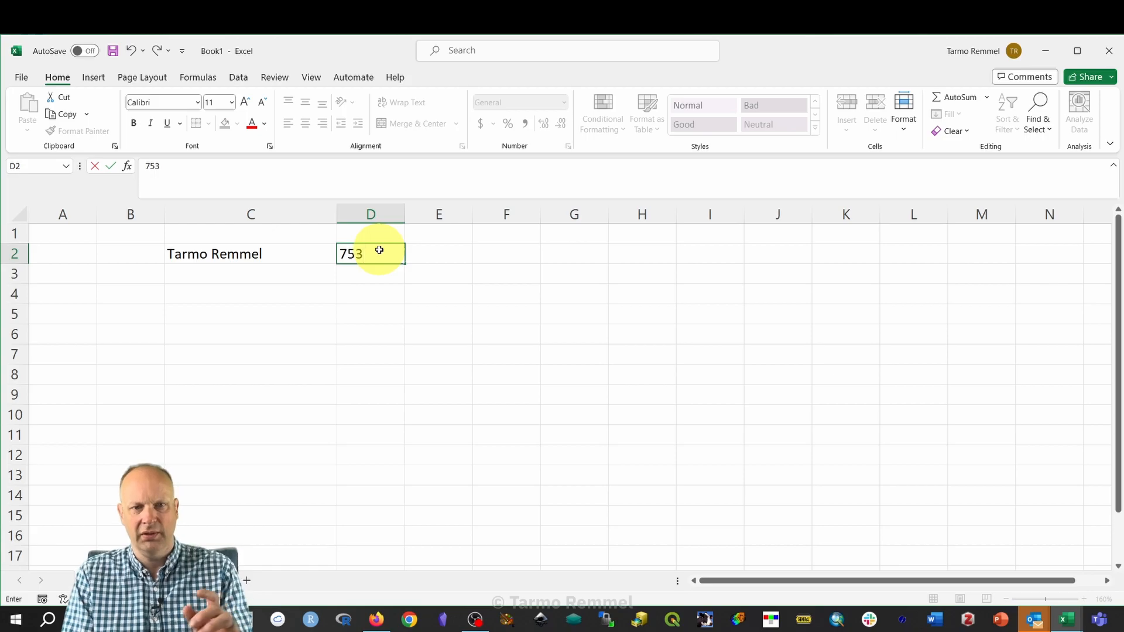
key("Return")
left_click_drag(337, 213, 196, 208)
left_click(296, 293)
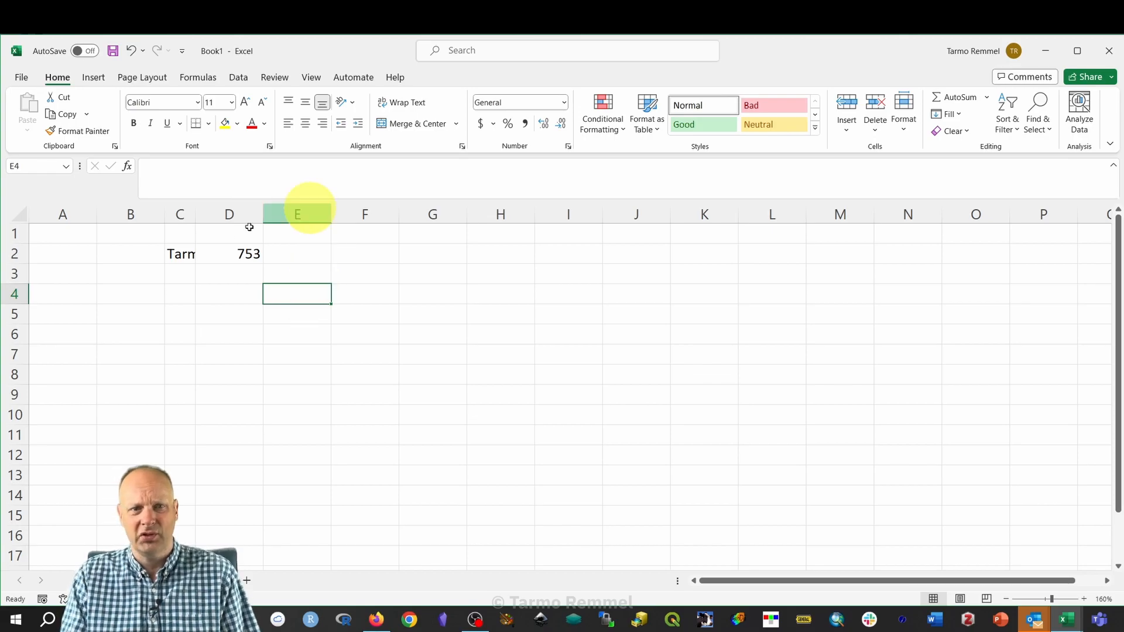
left_click_drag(195, 212, 265, 220)
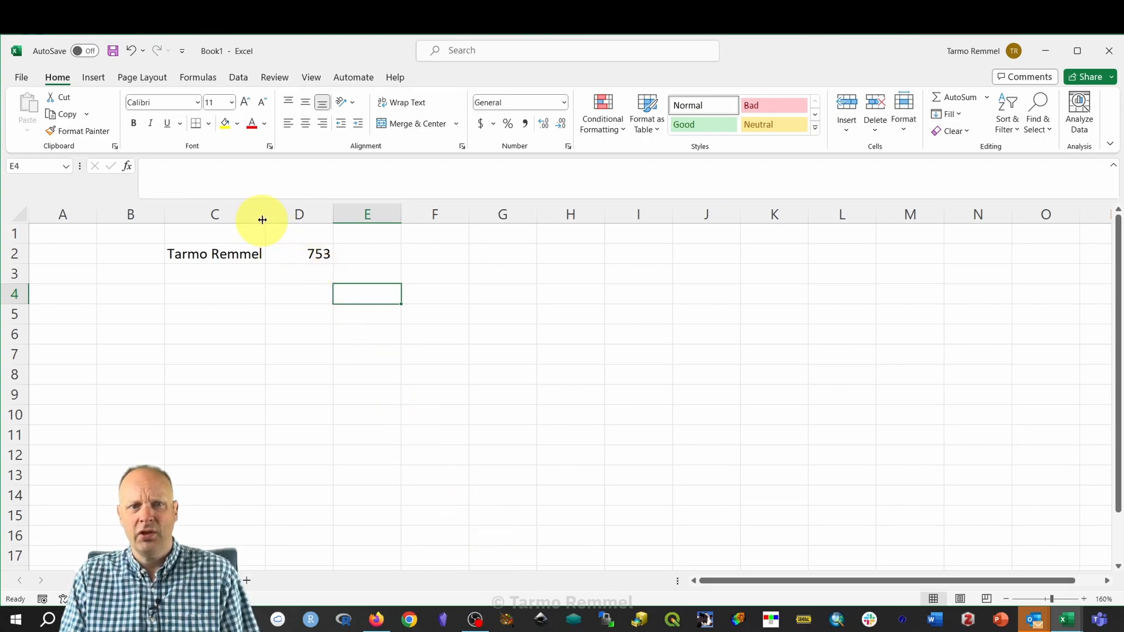
left_click_drag(261, 220, 189, 216)
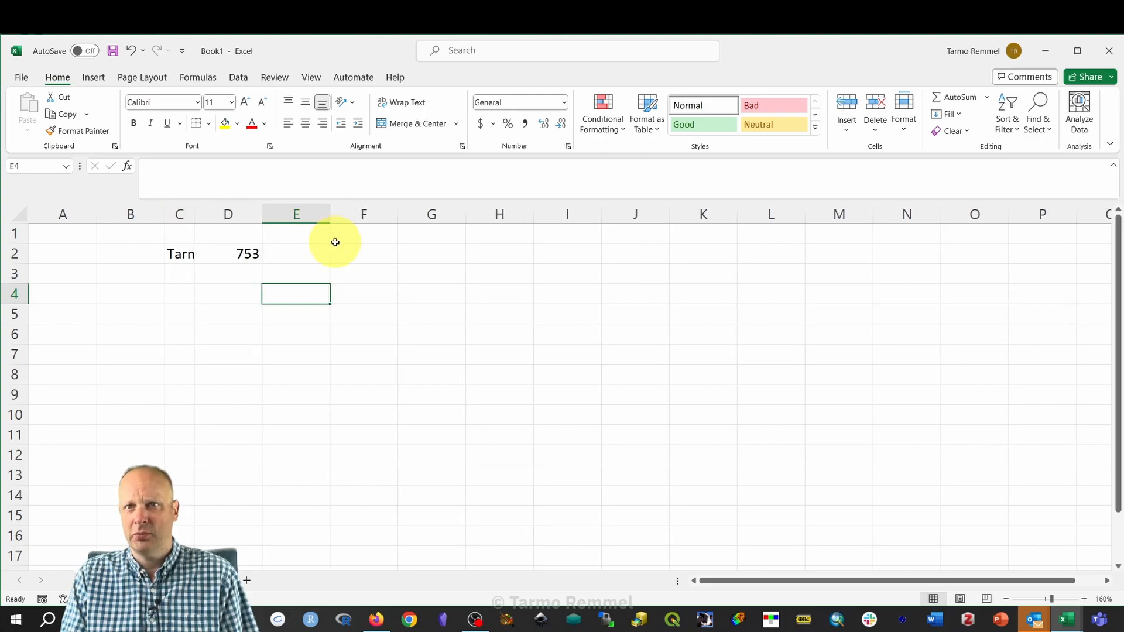
AutoFit column C so the full name in C2 shows completely.
double_click(194, 212)
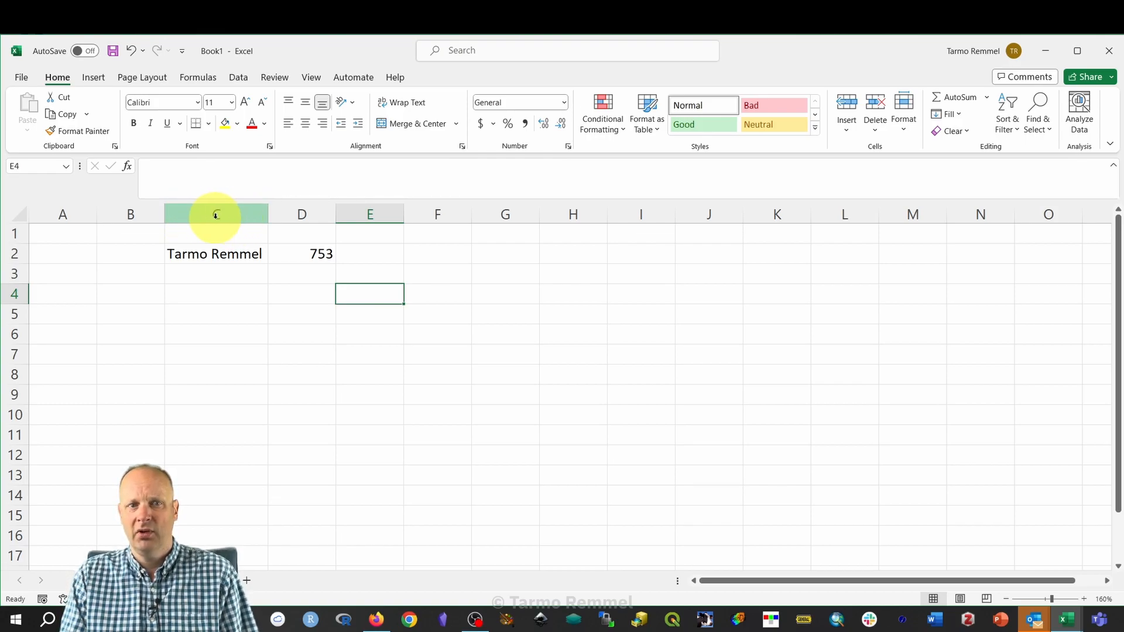
Replace column C's 12.78 width with exactly 25 through Column Width.
right_click(216, 216)
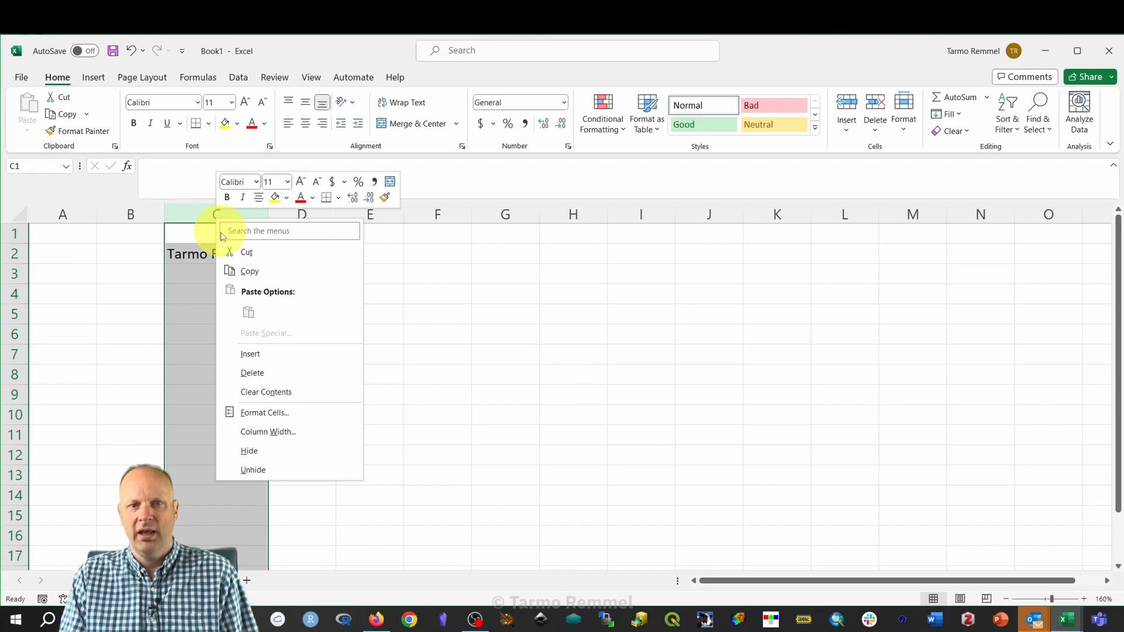
left_click(283, 434)
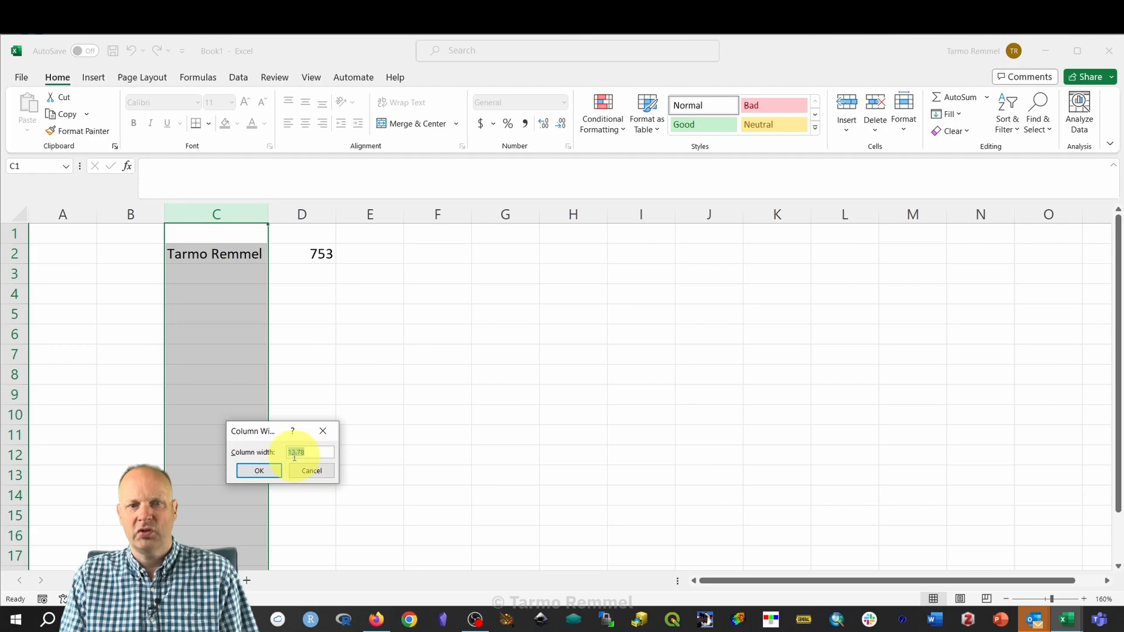
left_click_drag(312, 452, 286, 450)
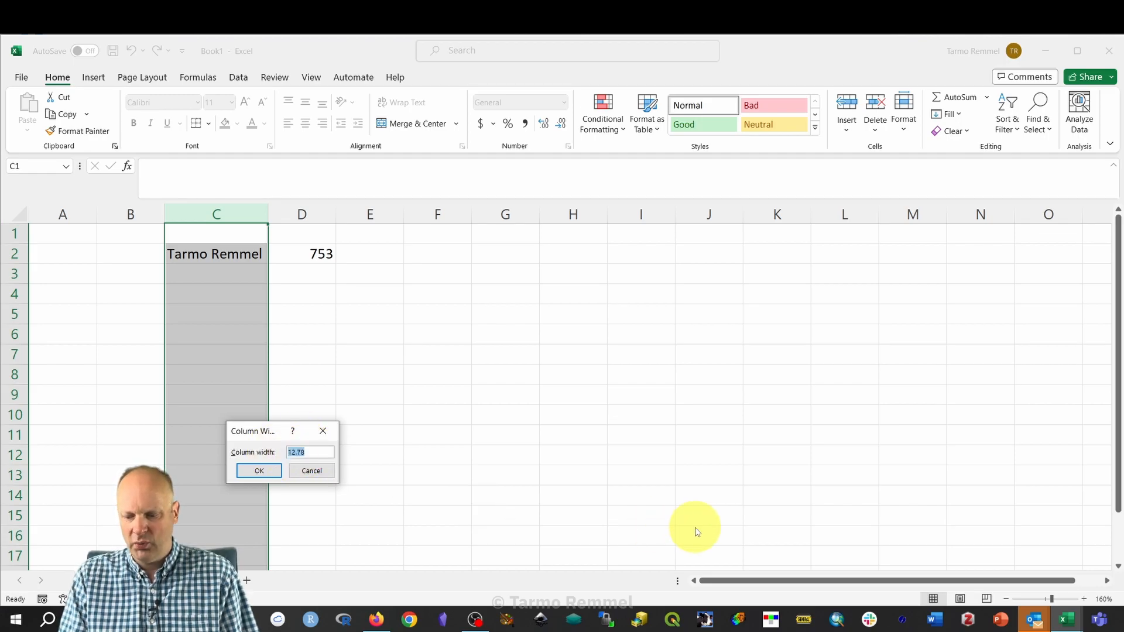
type("25")
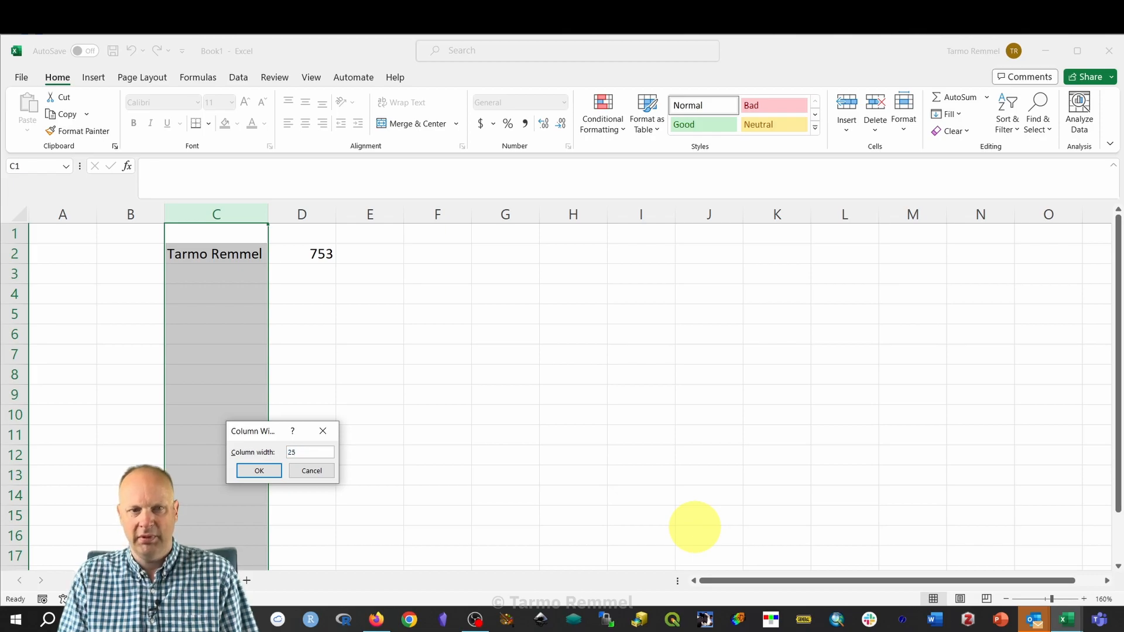
key("Return")
left_click(707, 417)
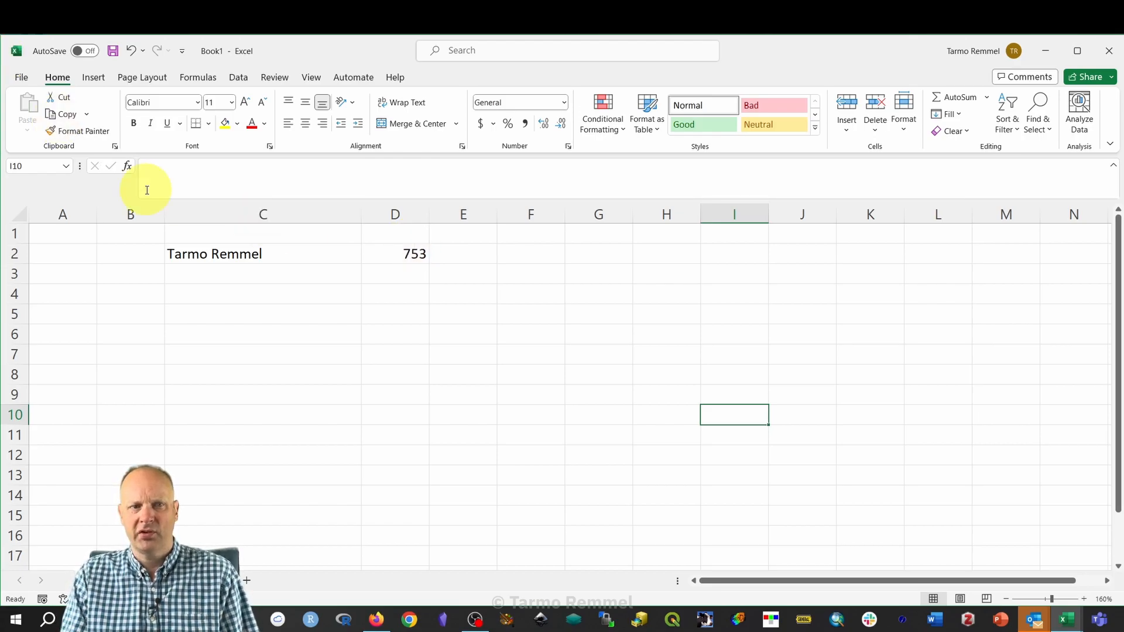
left_click_drag(14, 264, 17, 308)
left_click(334, 477)
left_click(4, 298)
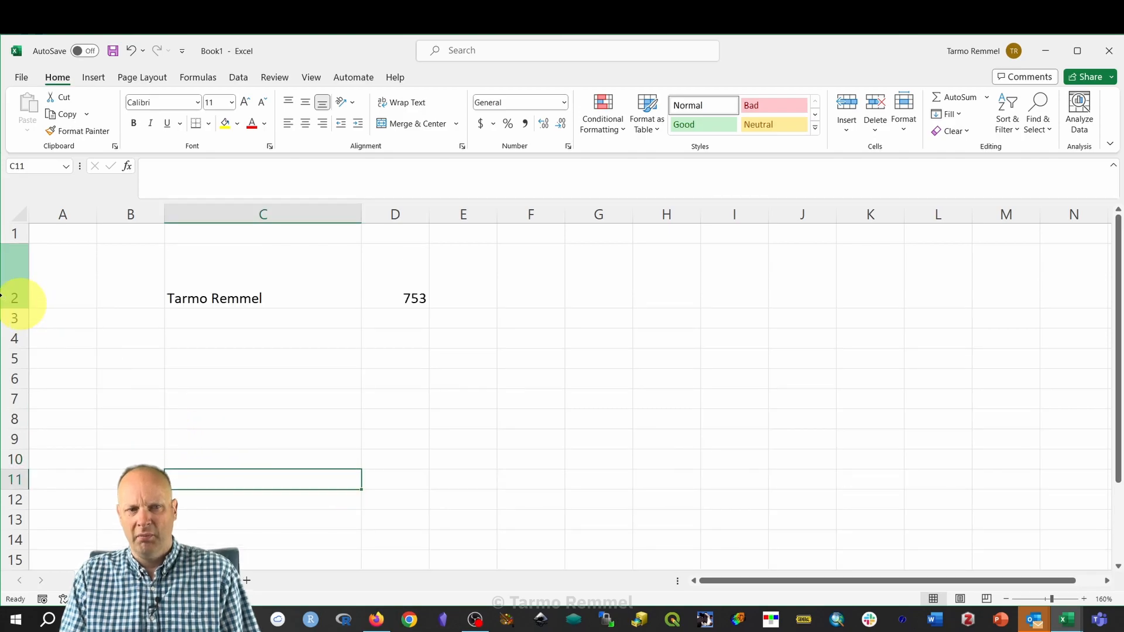
left_click_drag(15, 309, 15, 264)
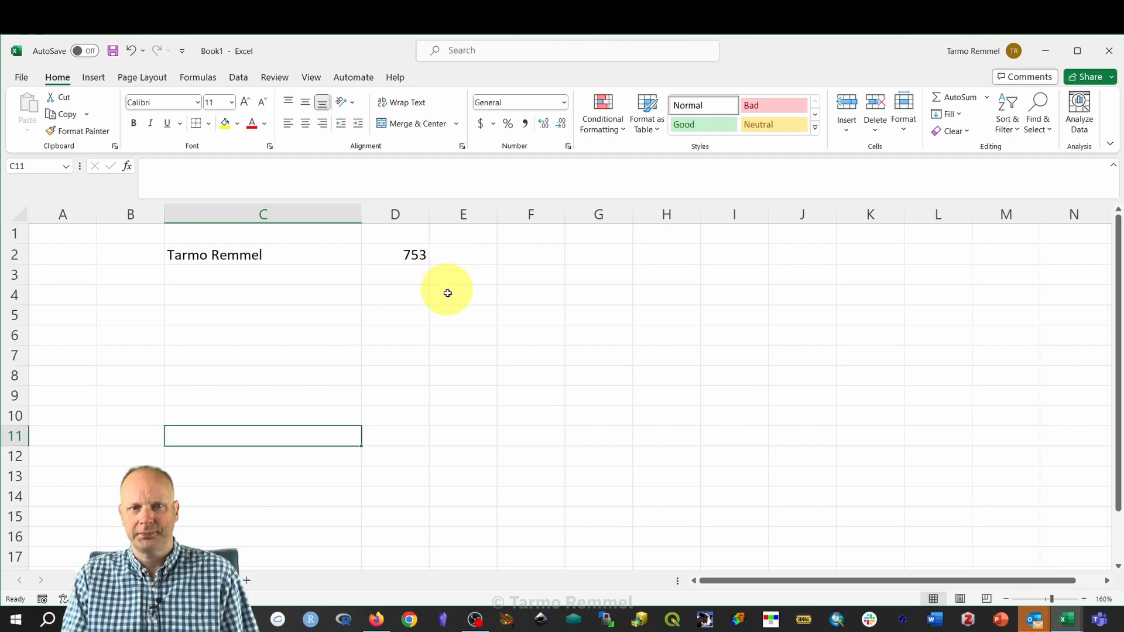
Try bold, italic and underline on the C2 name, remove them, then colour it red.
left_click(210, 258)
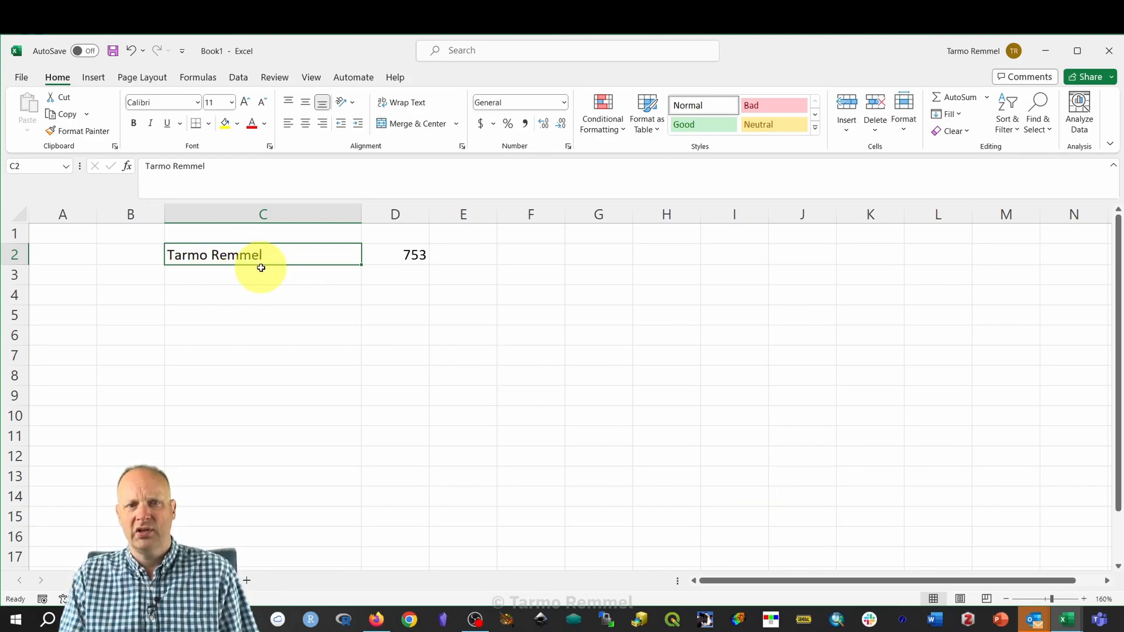
left_click(134, 123)
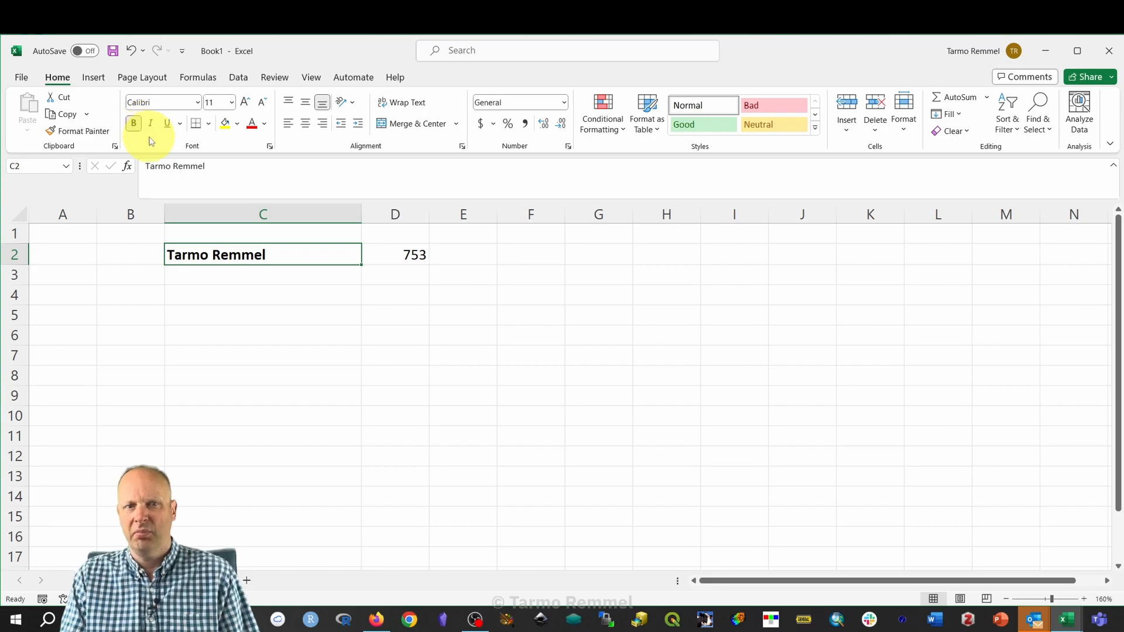
left_click(135, 124)
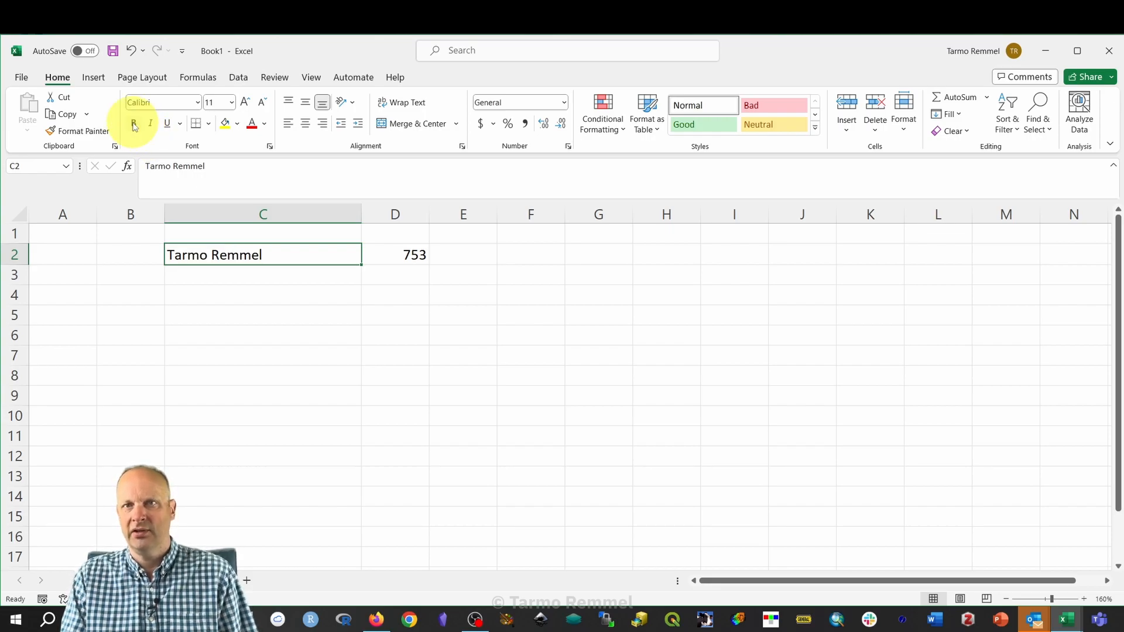
left_click(153, 125)
left_click(151, 124)
left_click(167, 125)
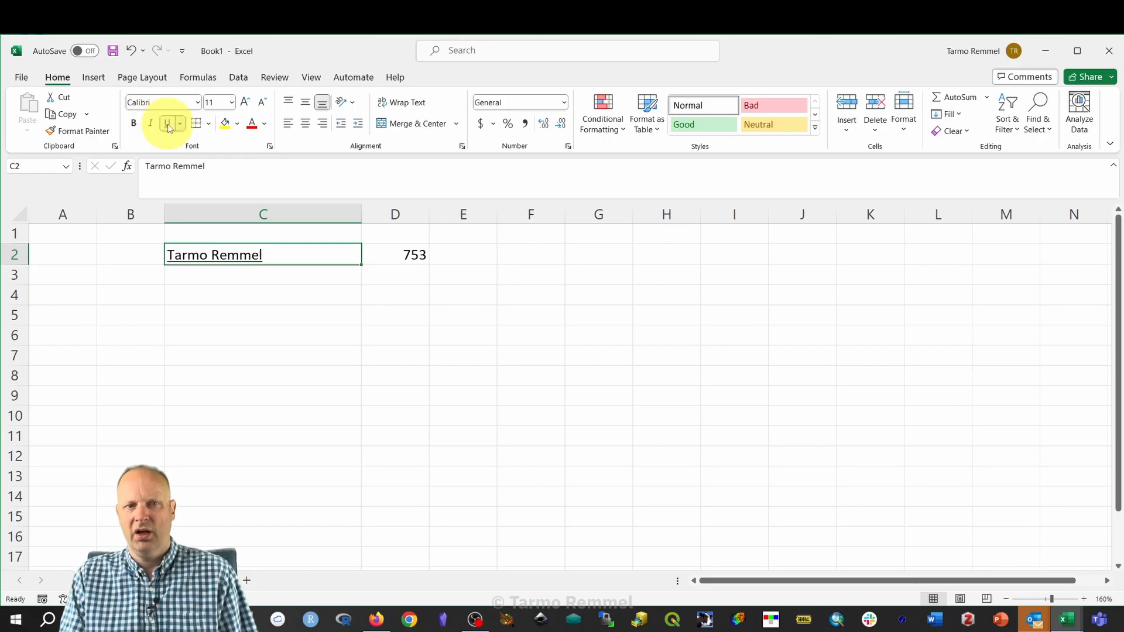
left_click(168, 124)
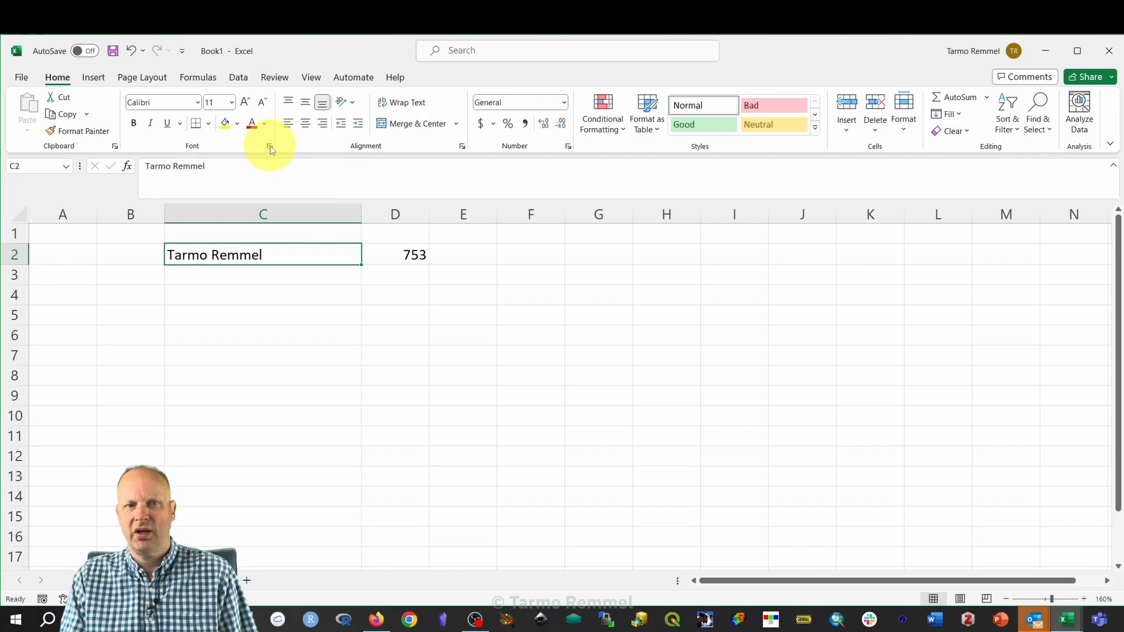
left_click(251, 124)
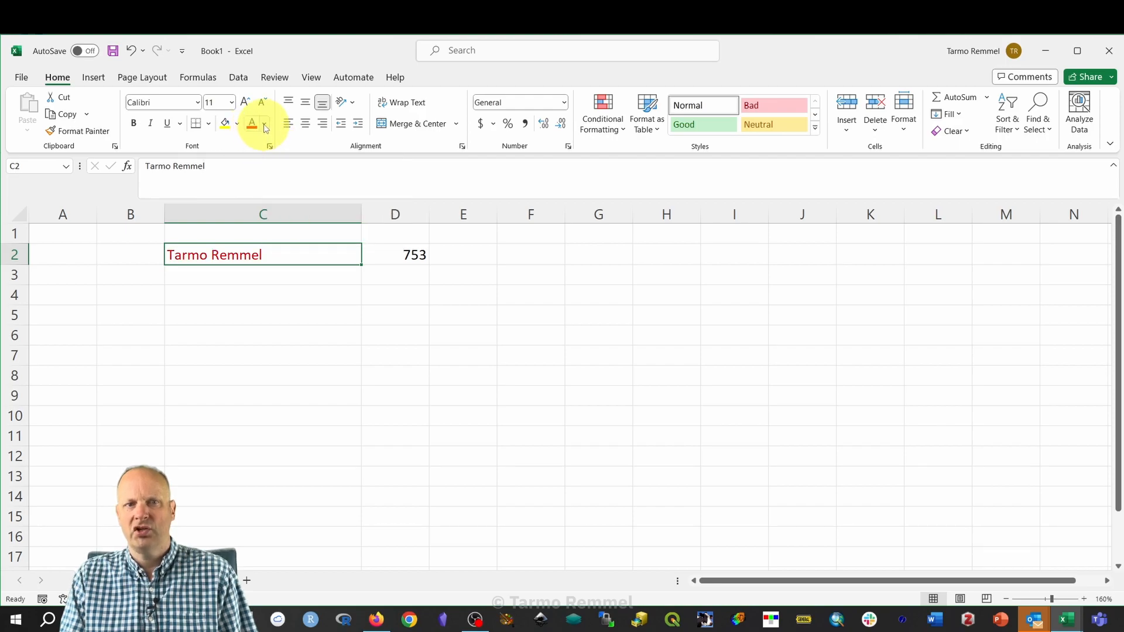
Recolour the C2 name gold, then switch it to a dark blue theme colour.
left_click(266, 127)
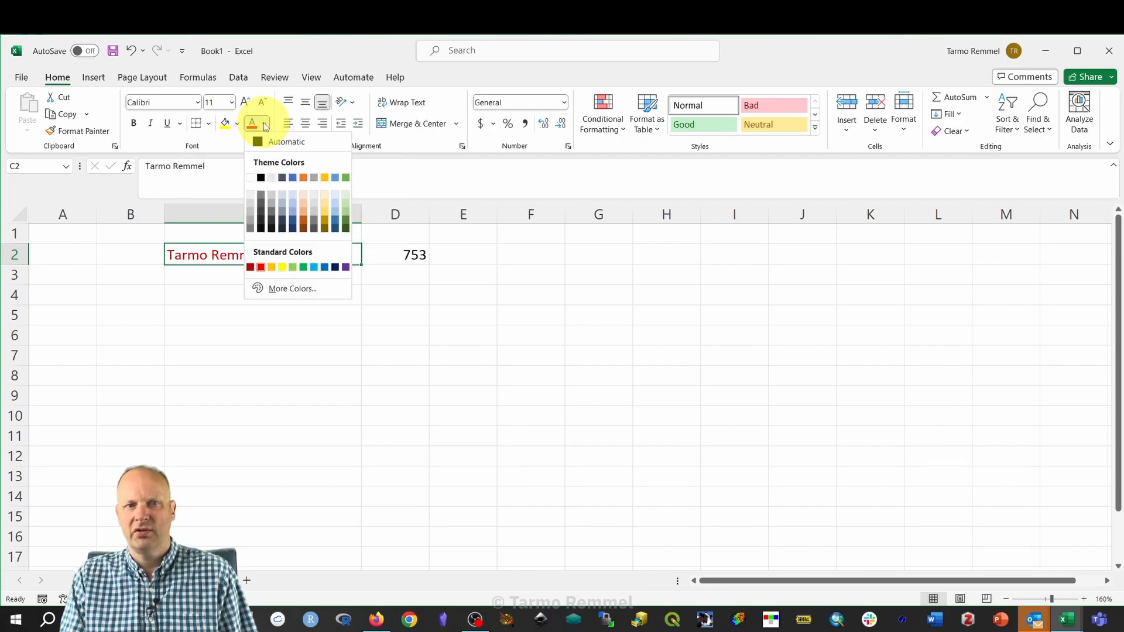
left_click(324, 177)
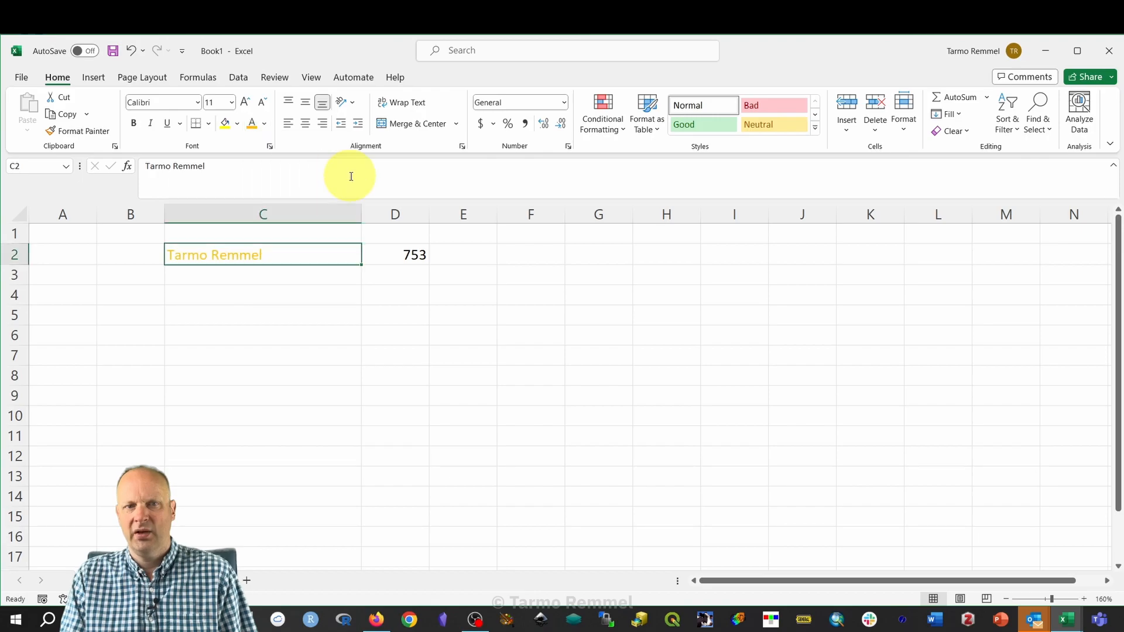
left_click(266, 124)
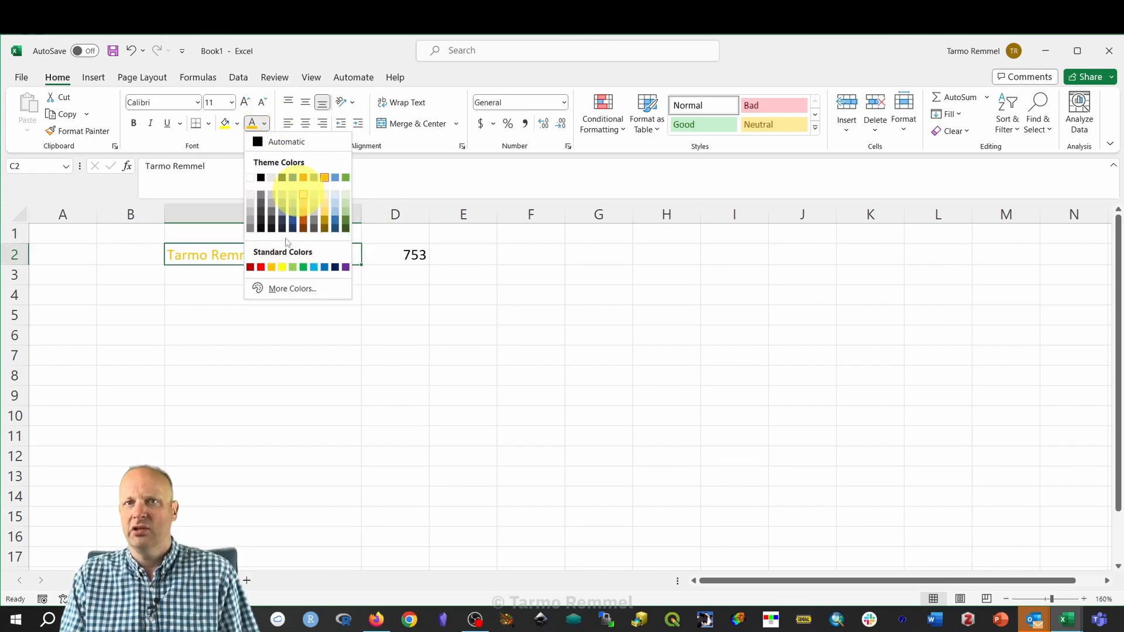
left_click(283, 177)
left_click(505, 353)
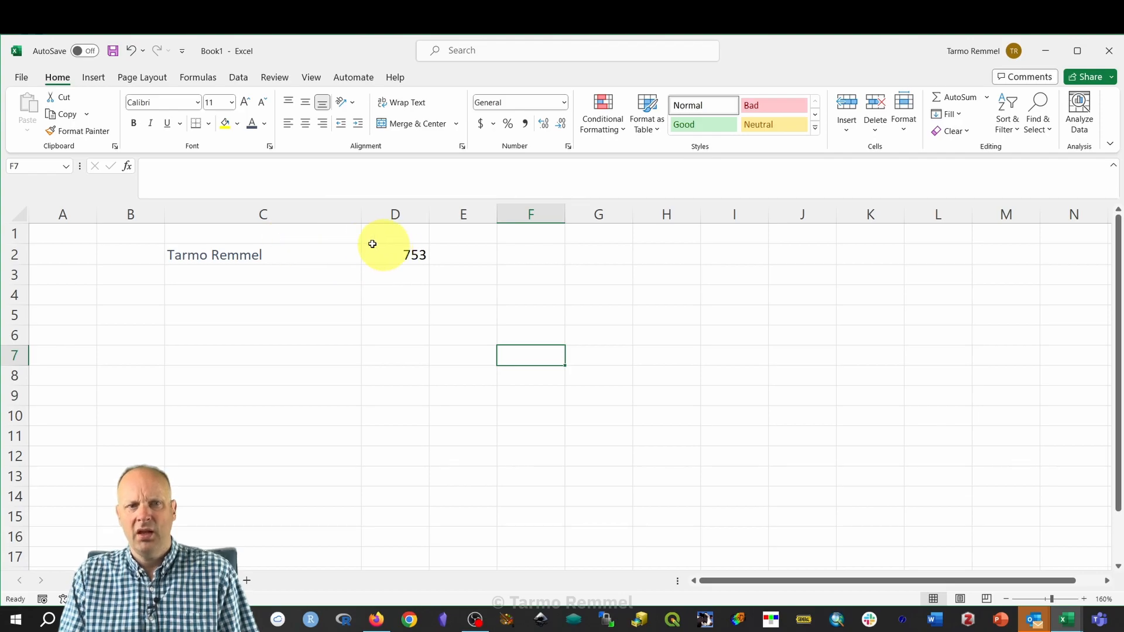
Underline the name in C2 and add a bottom border under the 753 in D2.
left_click(202, 252)
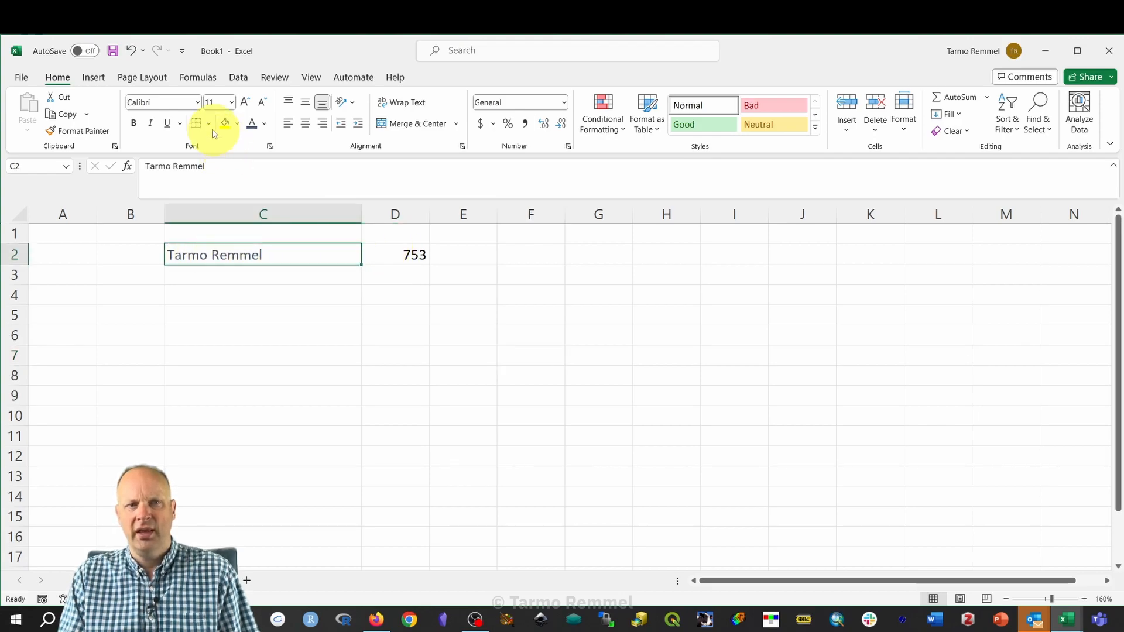
left_click(167, 127)
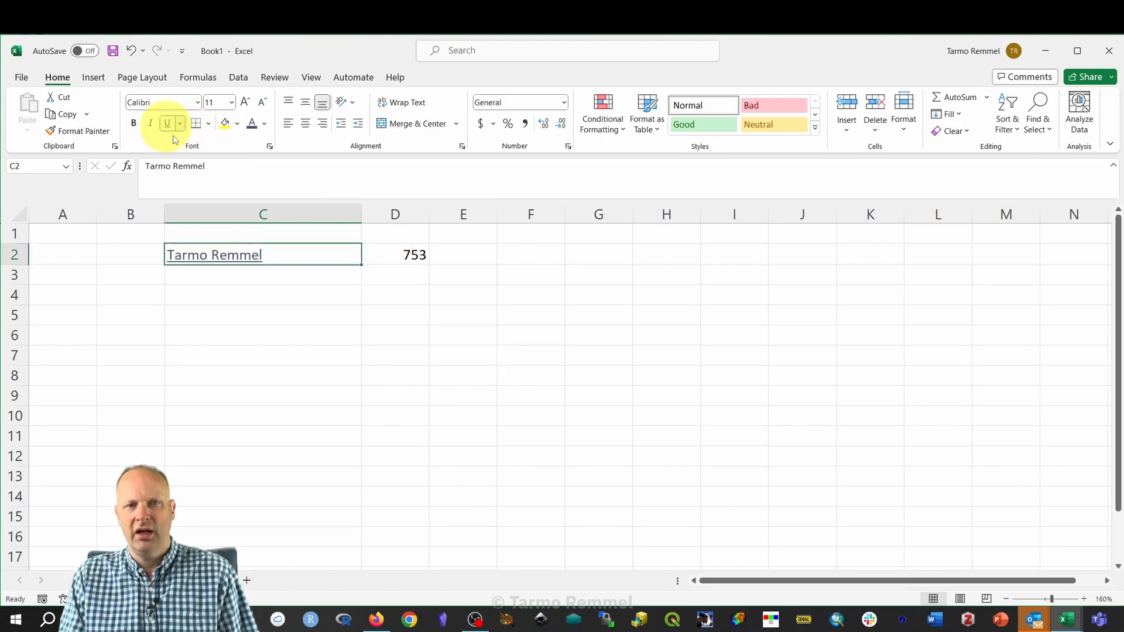
left_click(402, 537)
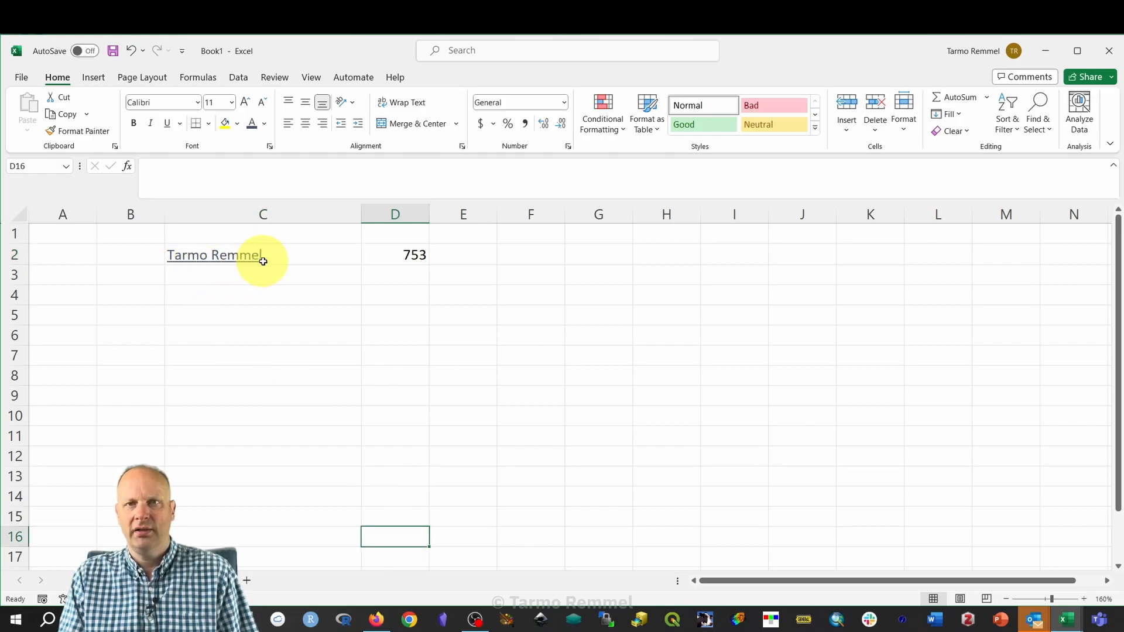
left_click(396, 252)
left_click(195, 124)
left_click(414, 353)
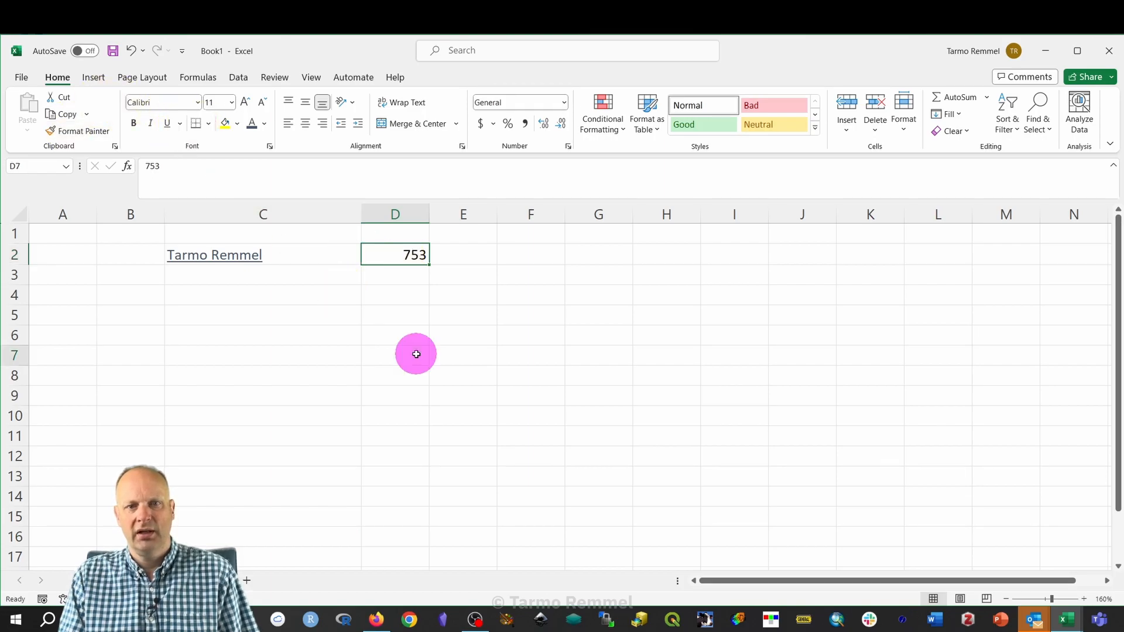
Underline the 753 in D2 and add a bottom border under the name in C2.
left_click(402, 253)
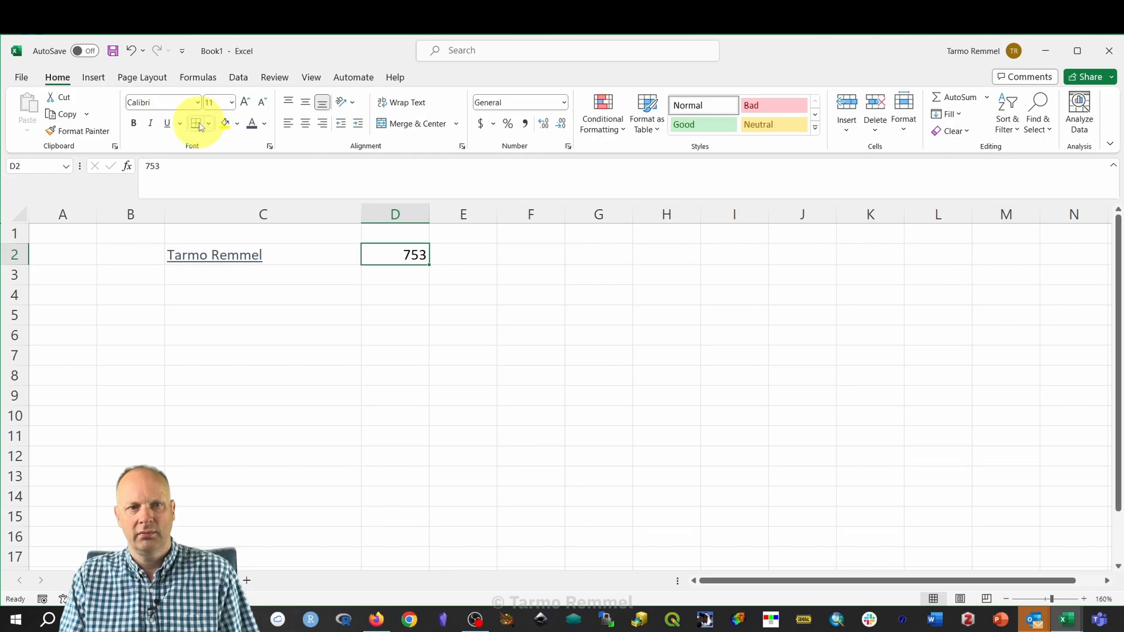
left_click(167, 123)
left_click(527, 363)
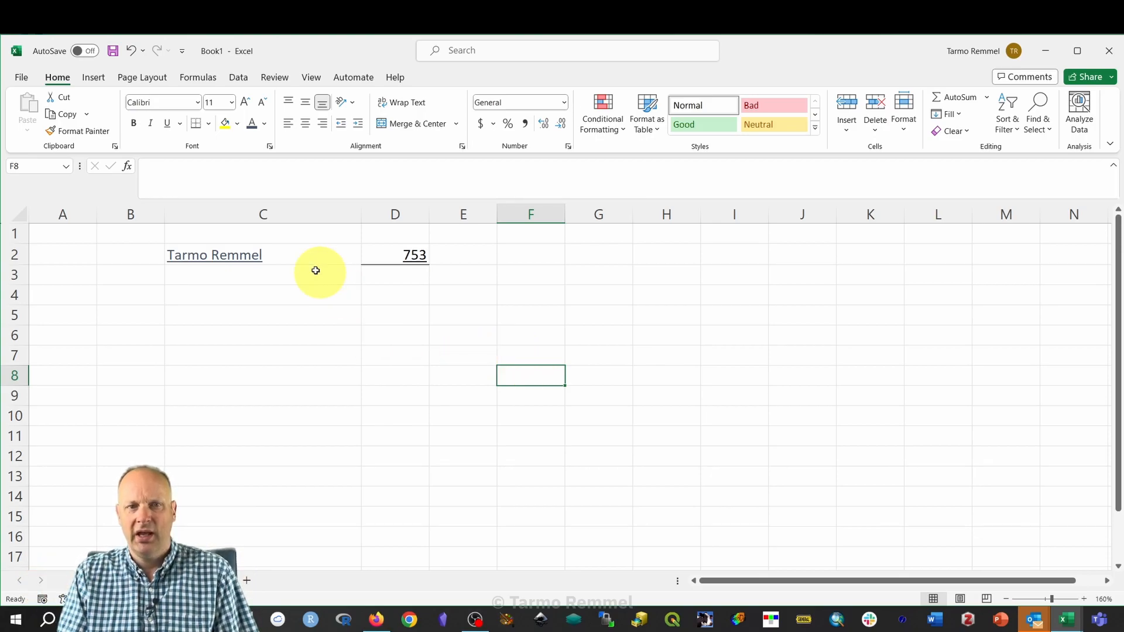
left_click(301, 253)
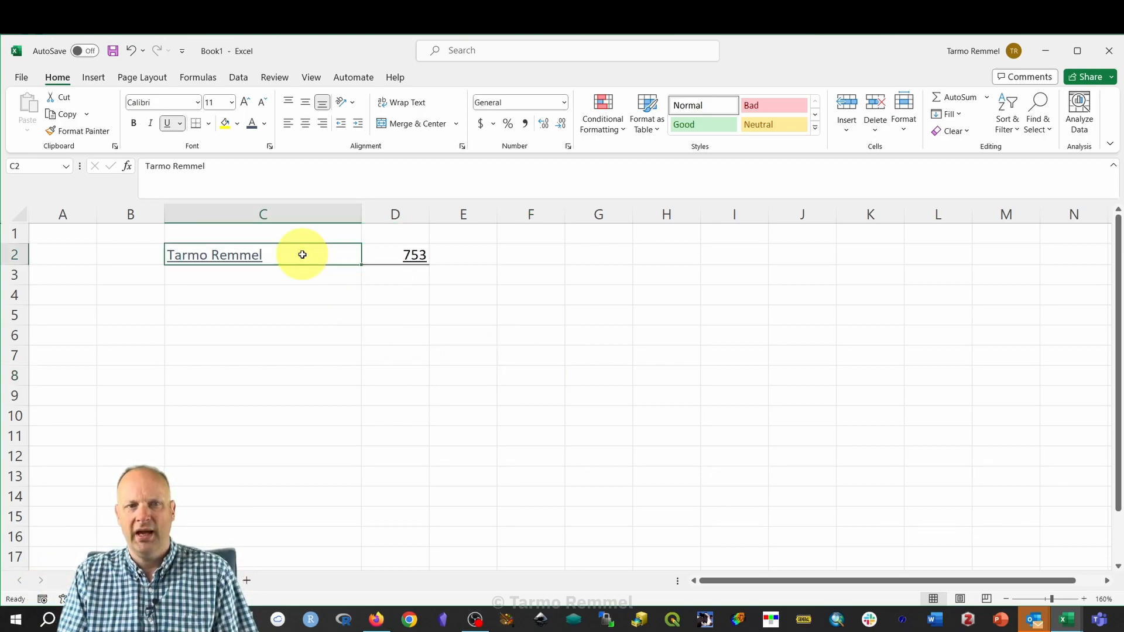
left_click(197, 128)
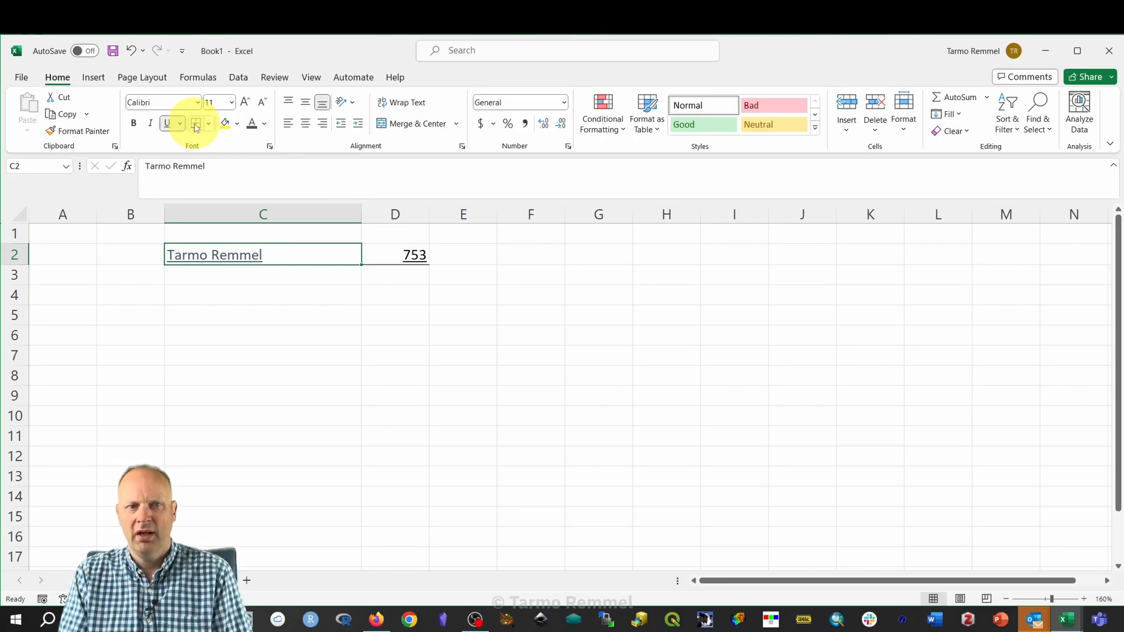
left_click(304, 382)
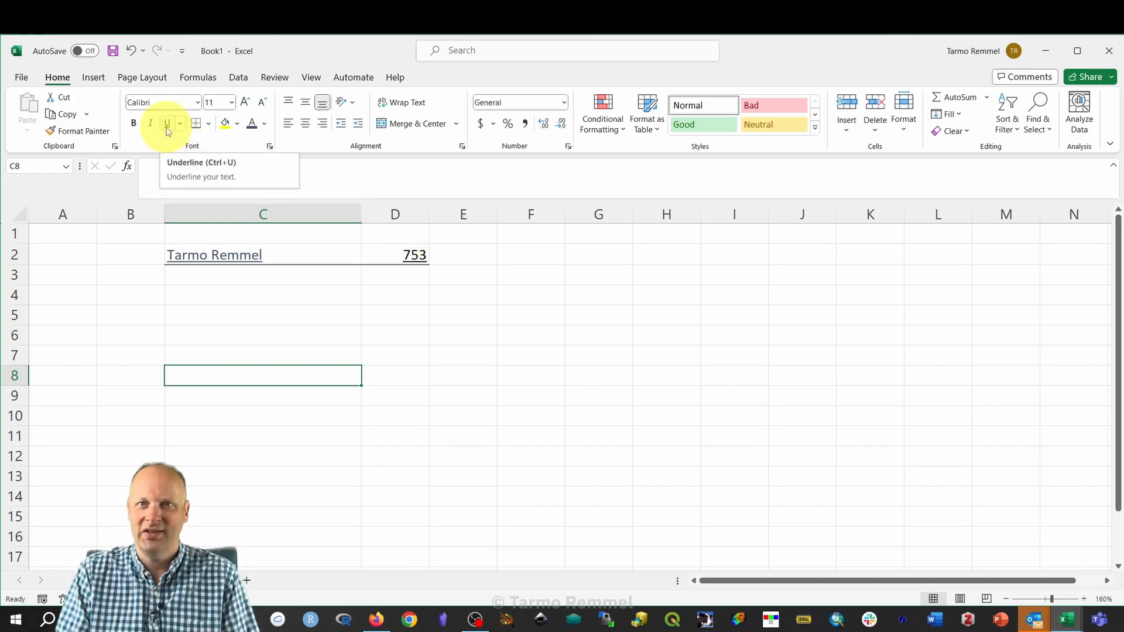
Turn off the underline on both C2 and D2.
left_click_drag(307, 252, 383, 252)
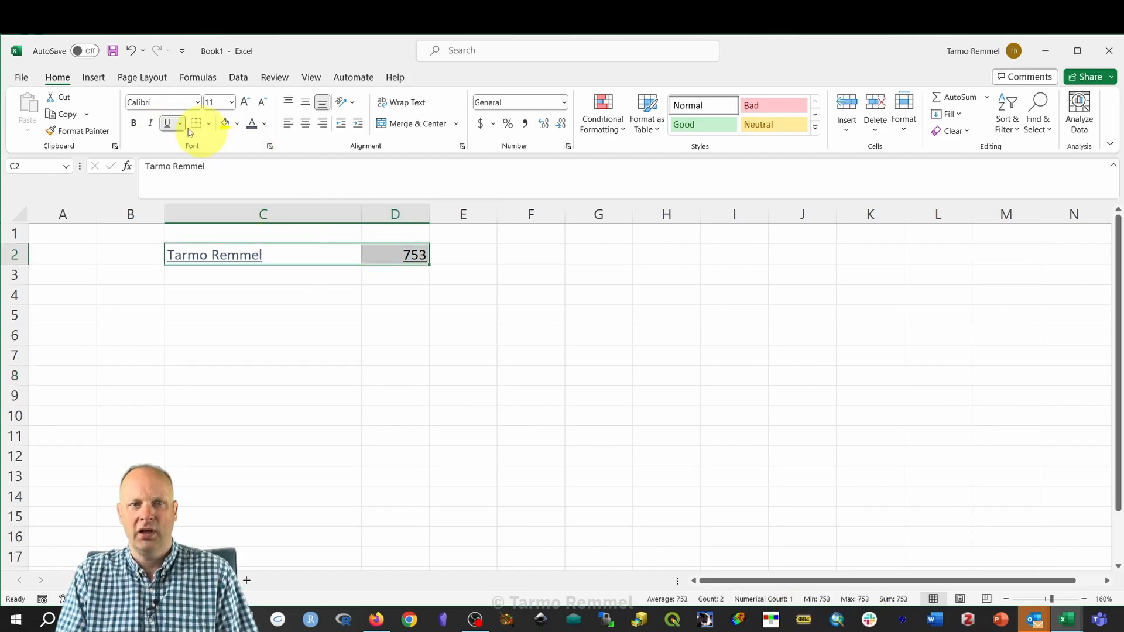
left_click(167, 124)
left_click(301, 310)
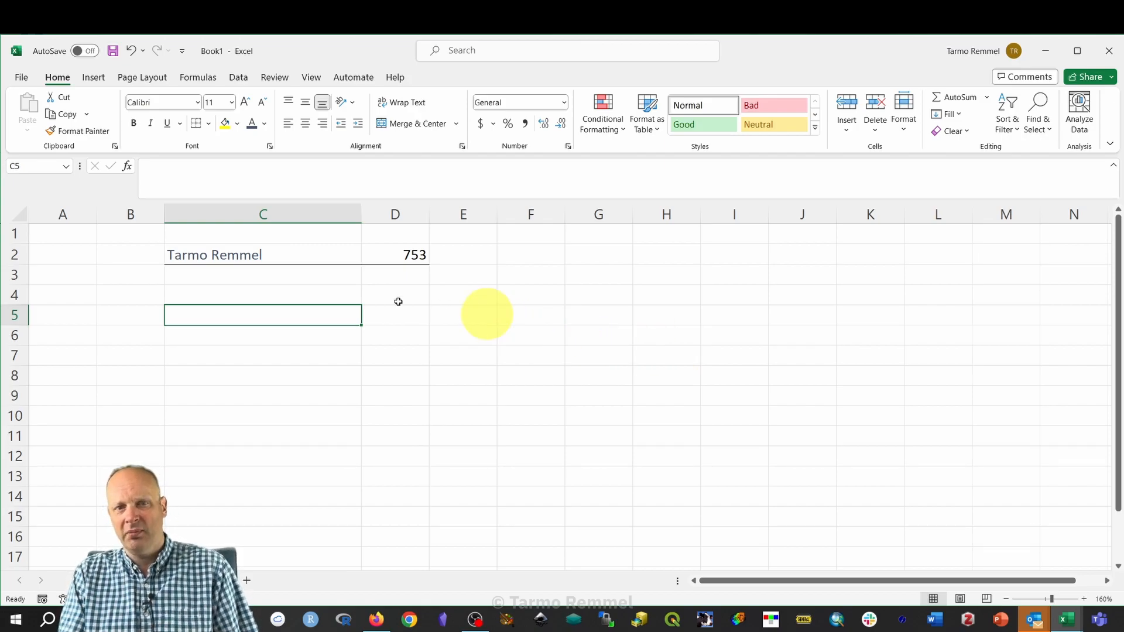
Review the border options for C2:D2 without changing anything, leaving C2 selected.
left_click(301, 257)
left_click_drag(301, 257, 384, 254)
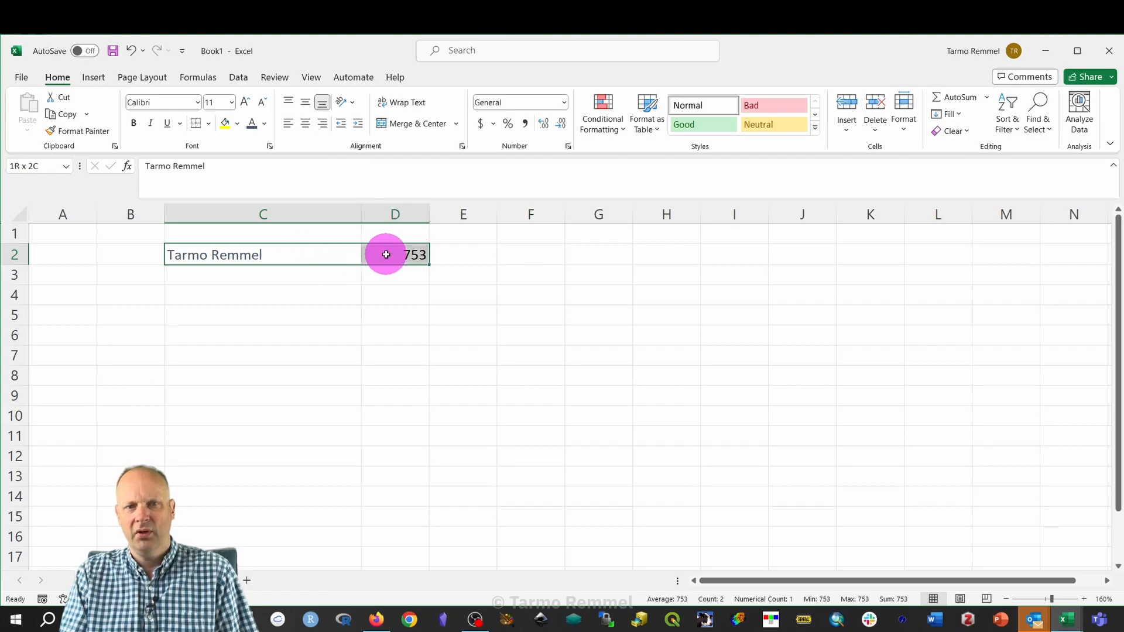
left_click(209, 126)
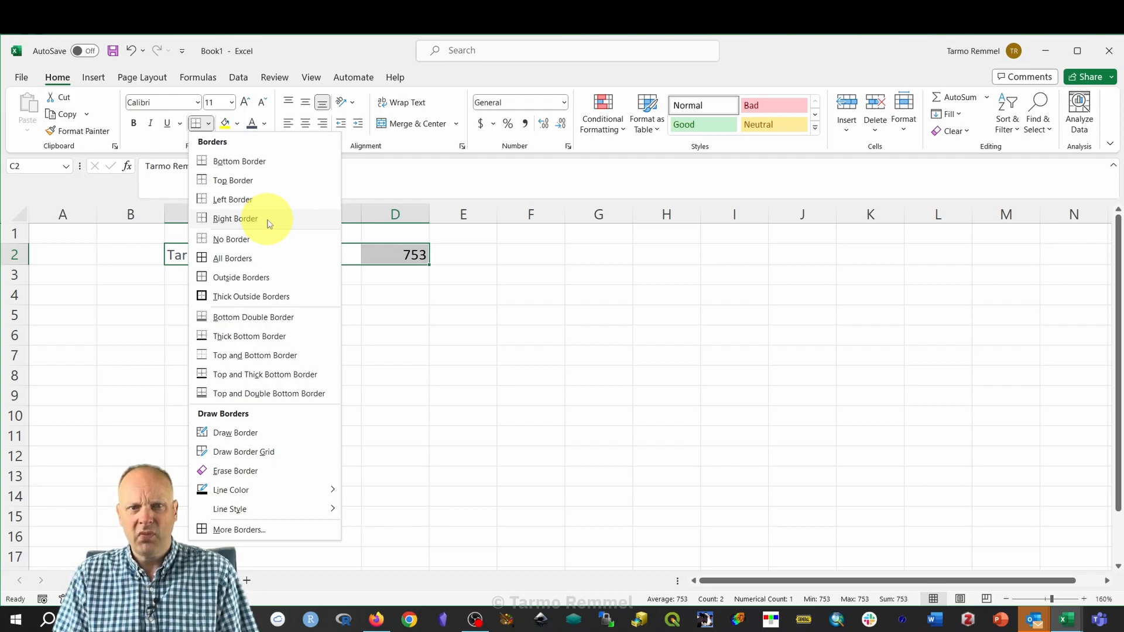
left_click(547, 377)
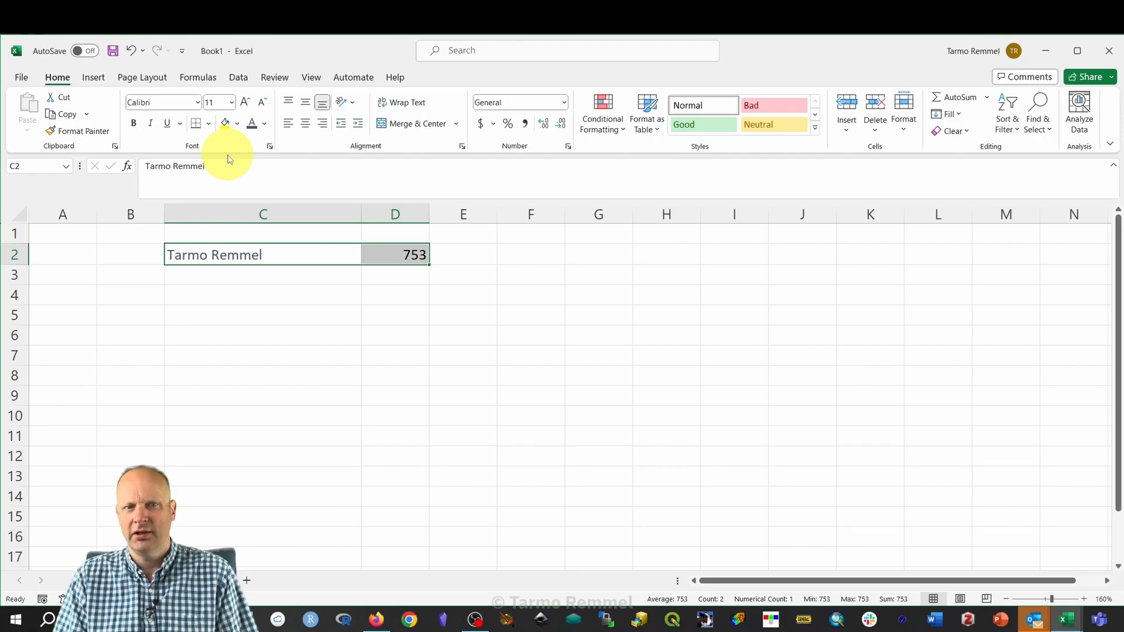
left_click(238, 254)
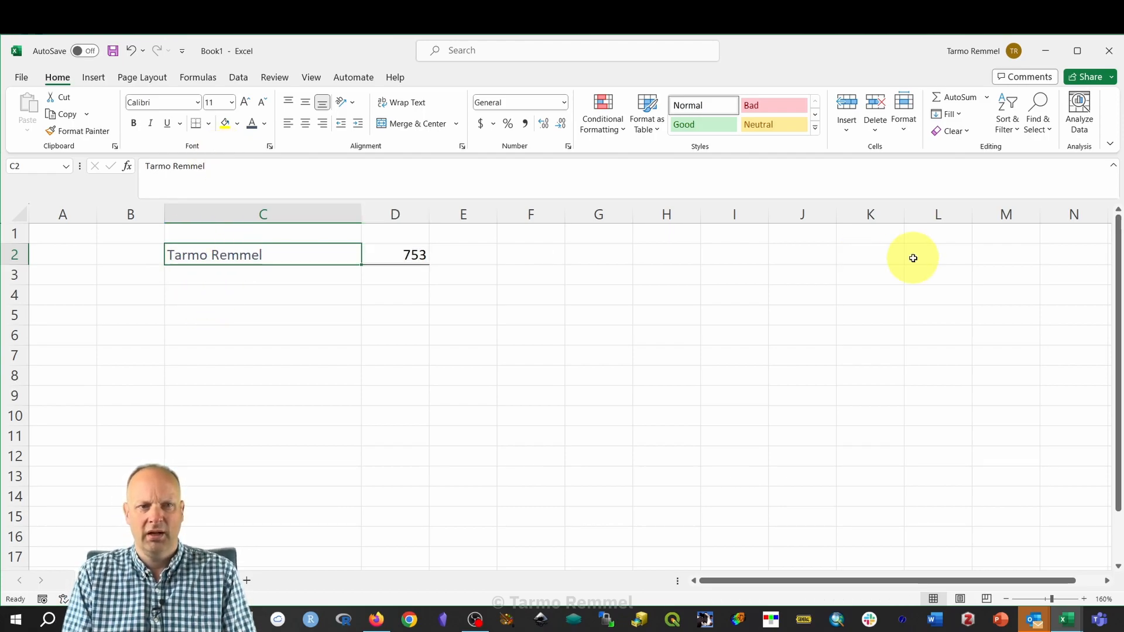
Widen column B and enter the labels Name, Age, IQ, ID and ... in B2:B6.
left_click_drag(163, 217, 213, 218)
left_click(172, 256)
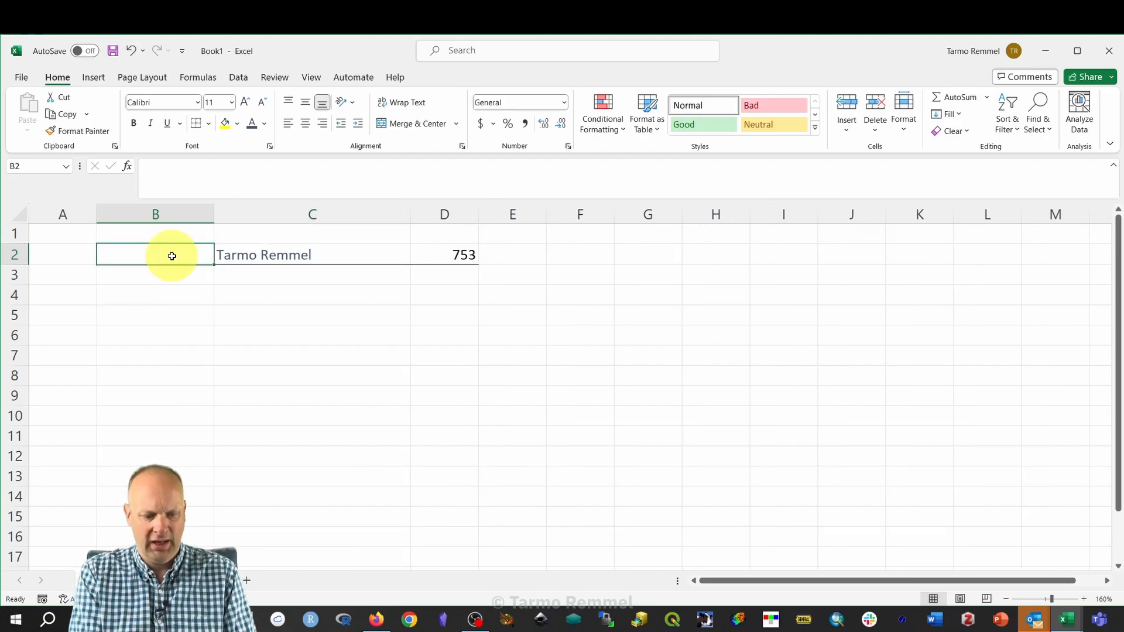
type("Name")
key("Return")
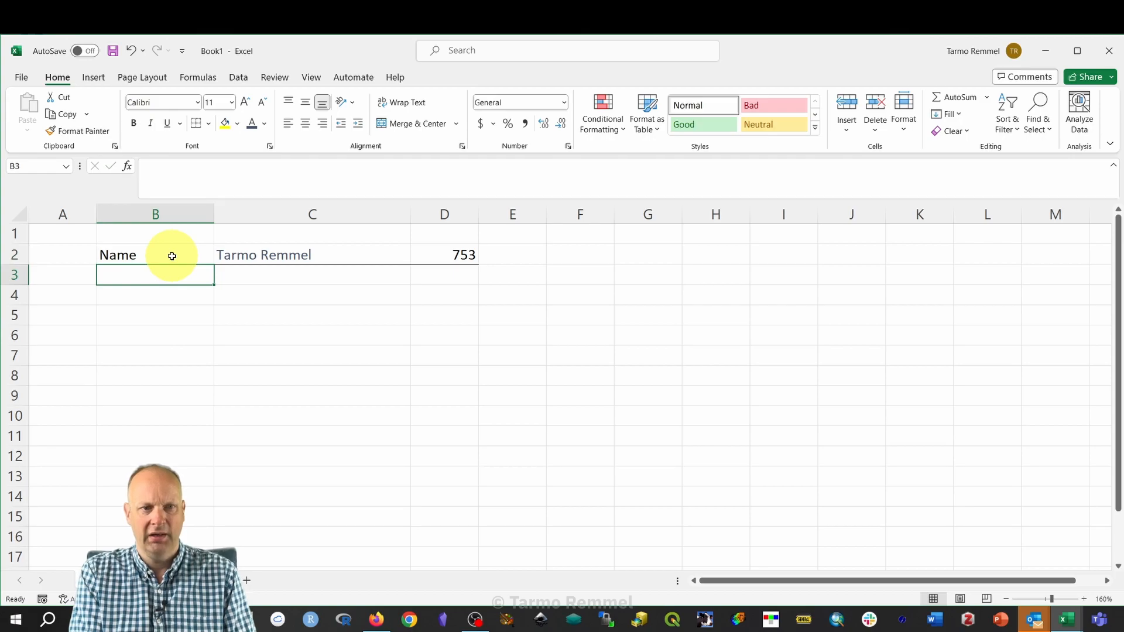
type("Age")
key("Return")
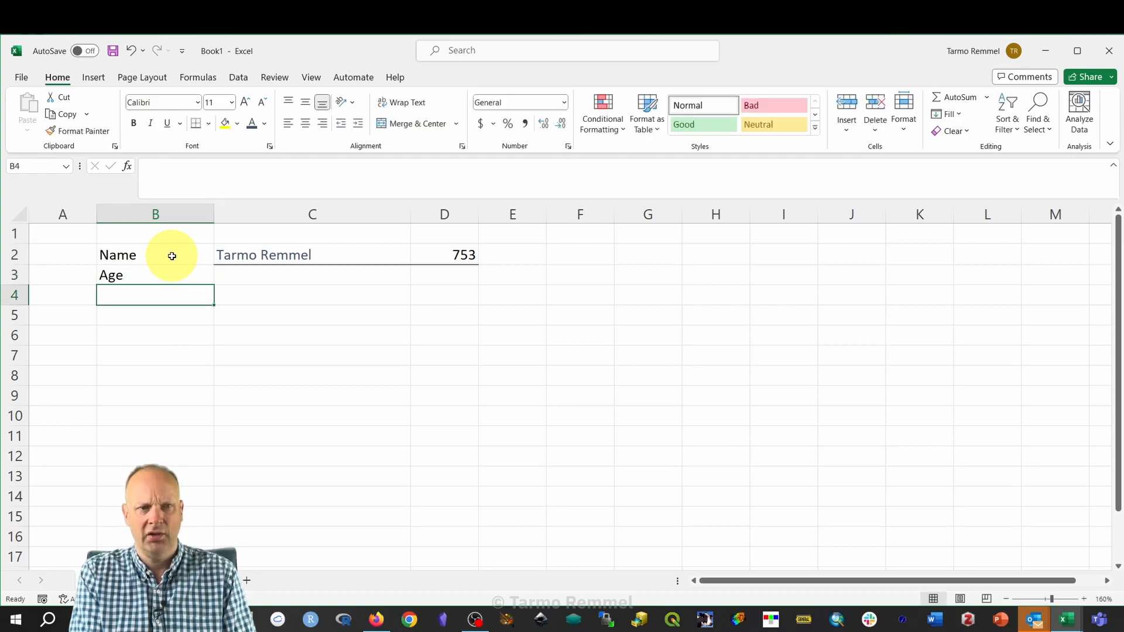
type("IQ")
key("Return")
type("ID")
key("Return")
type("...")
key("Return")
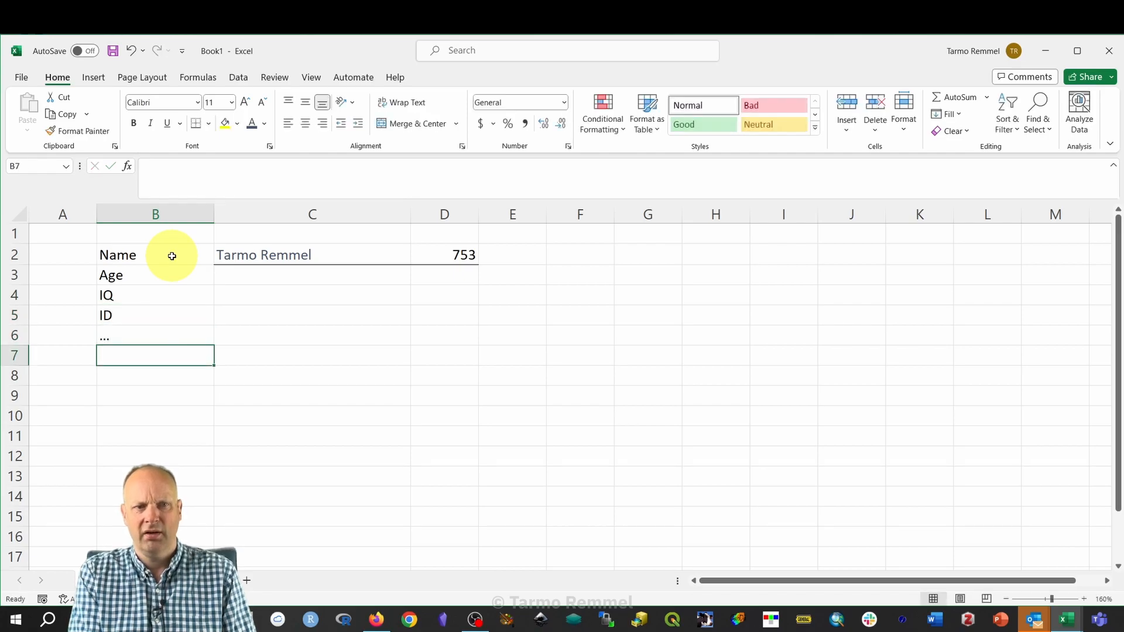
Apply No Border to C2:D2 to remove the line beneath them.
left_click_drag(293, 255, 460, 261)
left_click(209, 124)
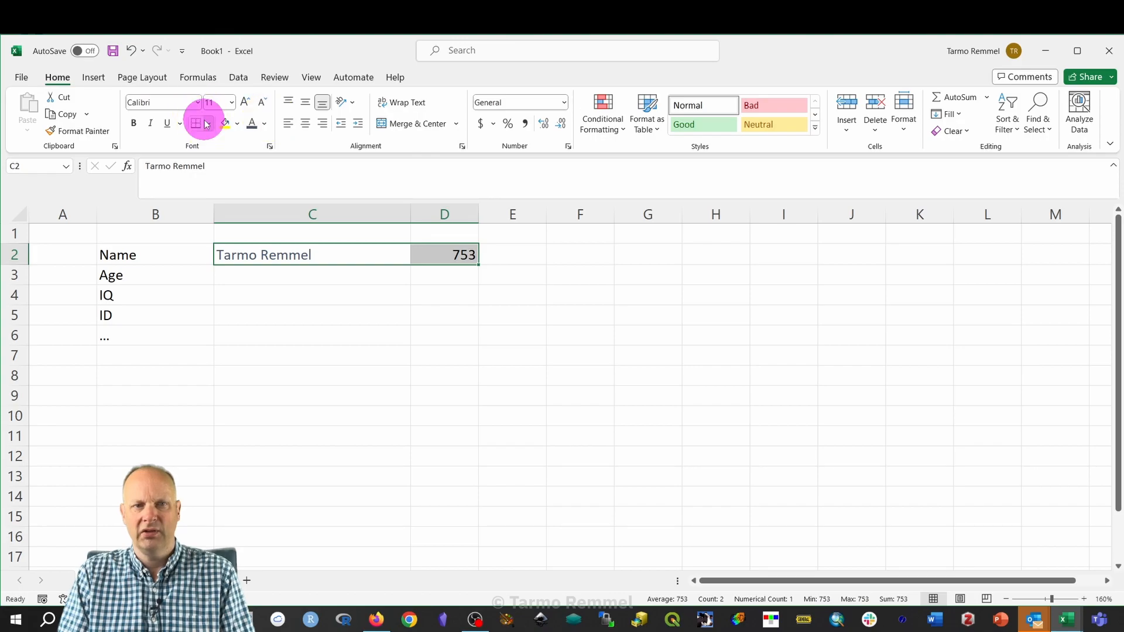
left_click(231, 238)
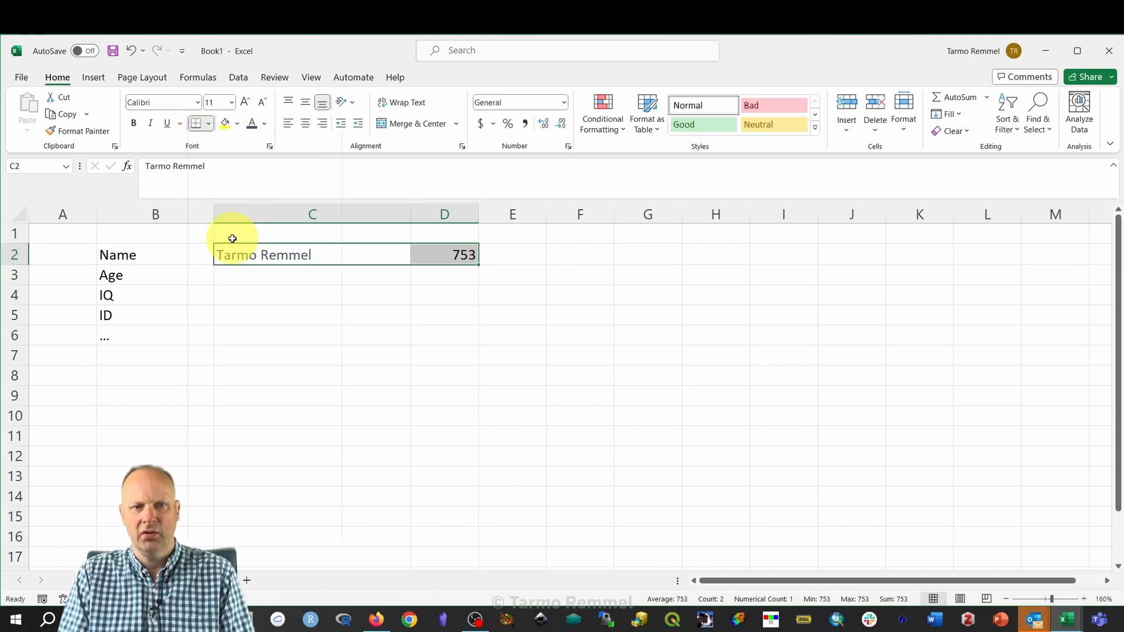
left_click(240, 307)
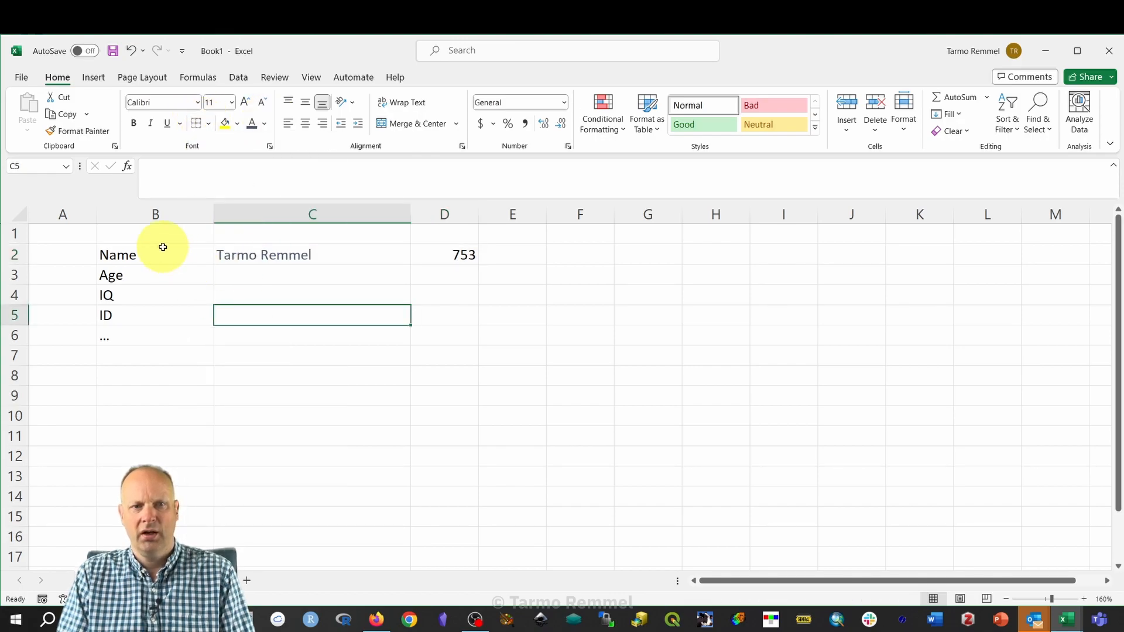
Move 753 from D2 into C5, then enter 150 in C4 and 22 in C3.
left_click(465, 256)
left_click_drag(466, 264, 277, 295)
left_click(269, 295)
type("150")
left_click(346, 284)
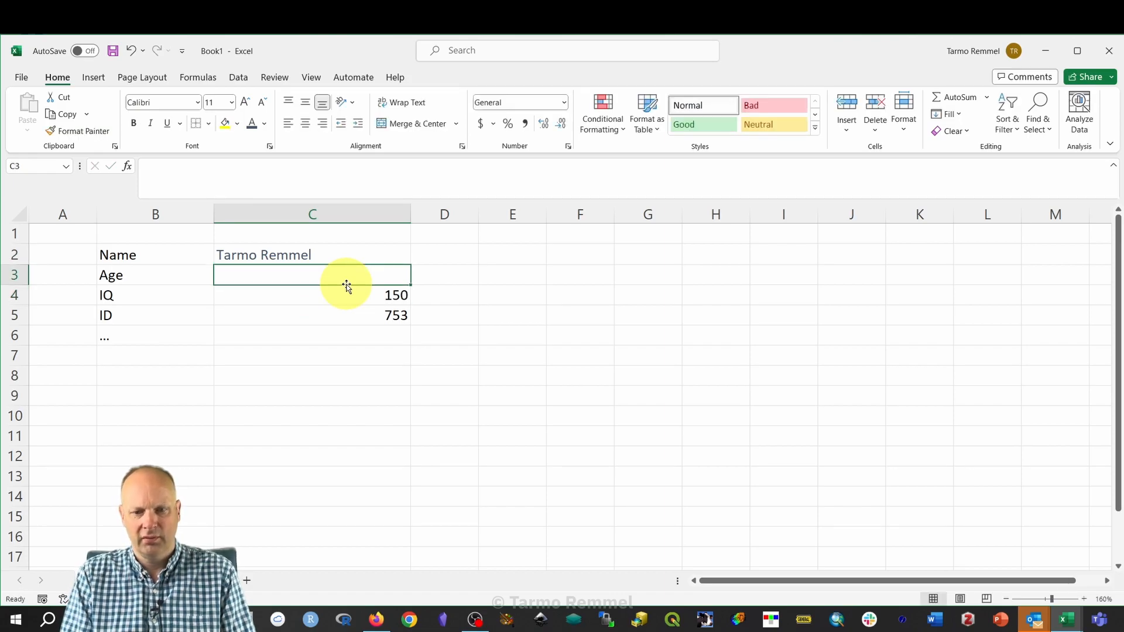
type("22")
key("Return")
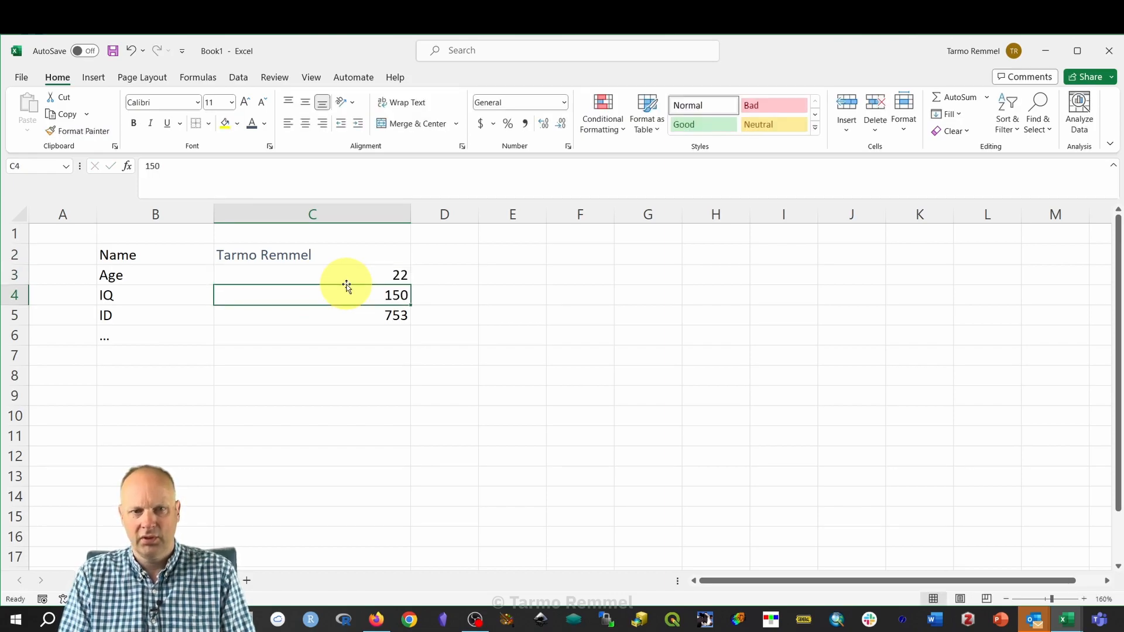
left_click(668, 385)
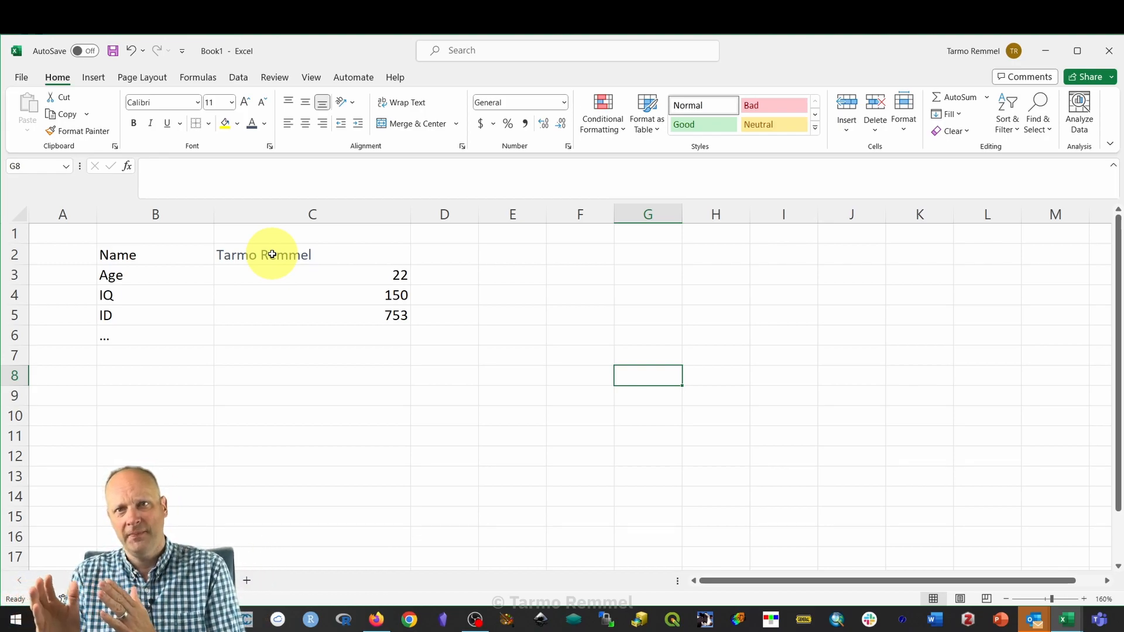
left_click(404, 277)
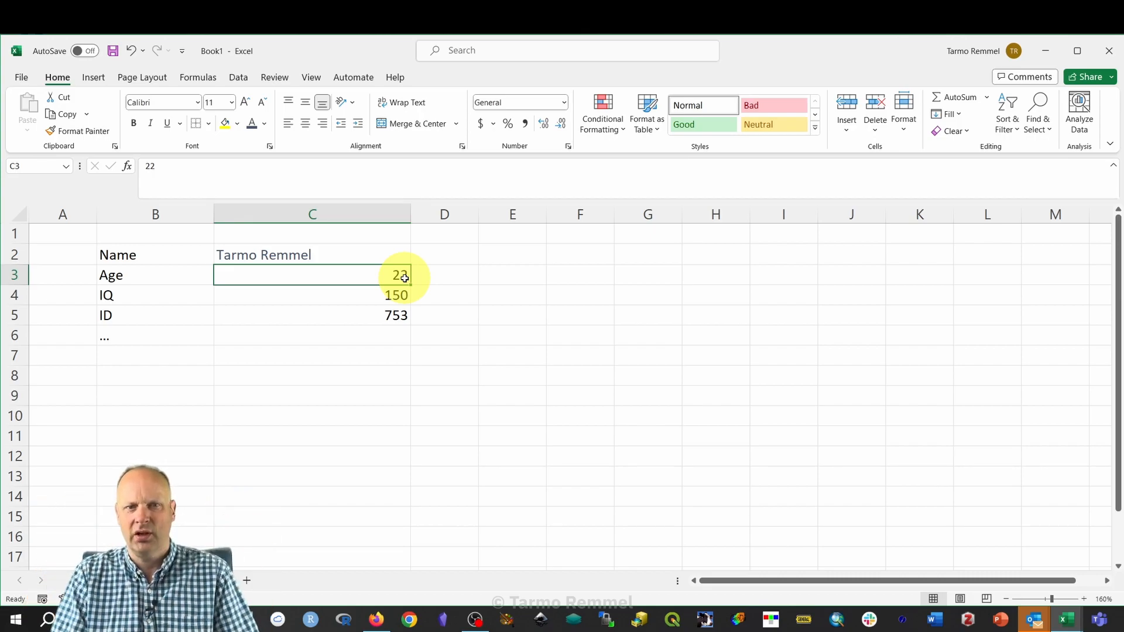
left_click(365, 213)
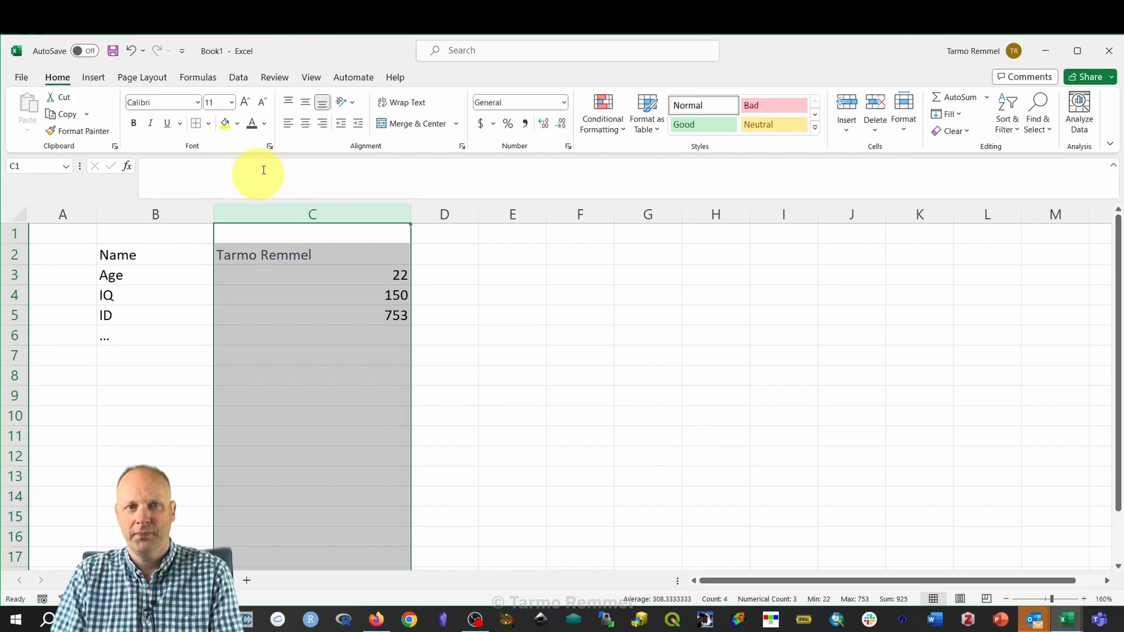
Right-align column C, then narrow columns C and B to fit their contents.
left_click(323, 124)
left_click(540, 333)
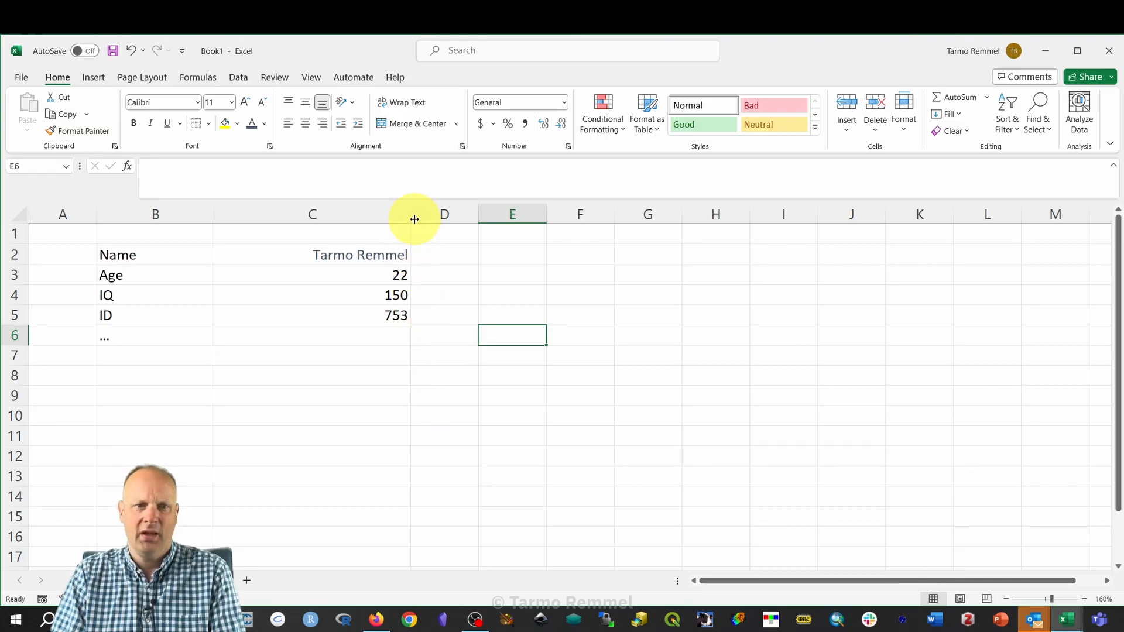
left_click_drag(412, 218, 370, 213)
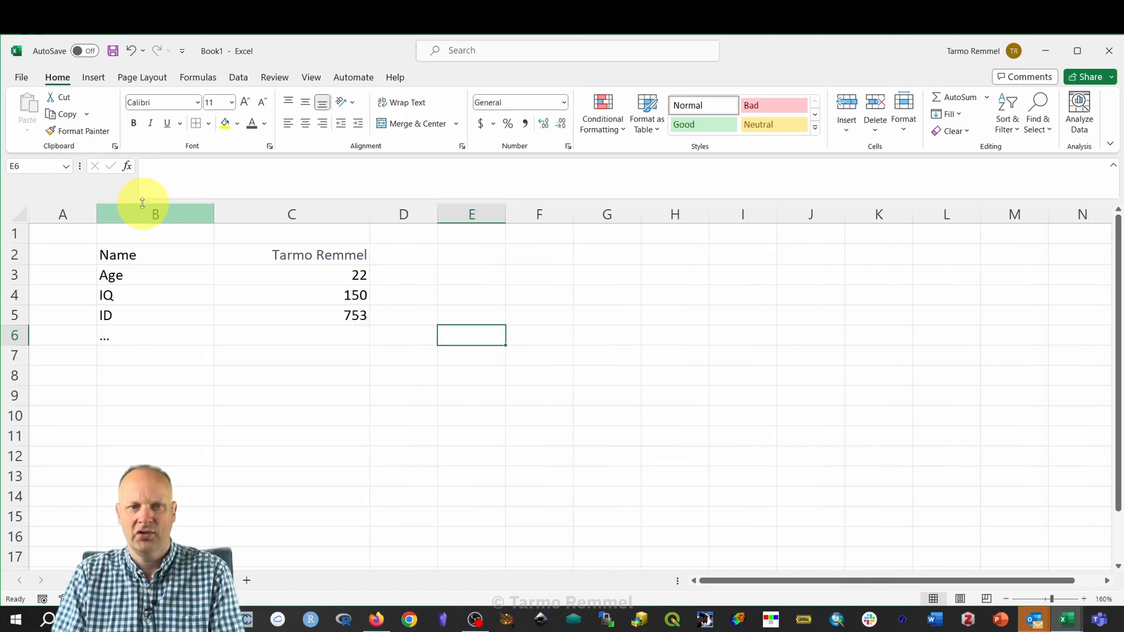
left_click_drag(214, 213, 151, 209)
left_click_drag(309, 211, 284, 207)
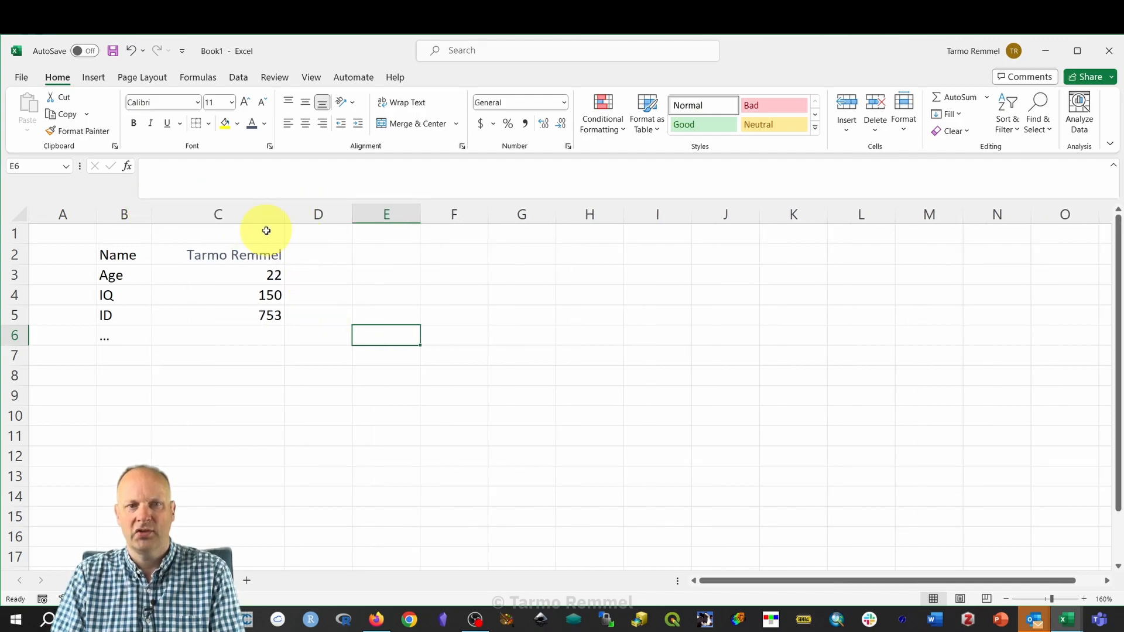
left_click_drag(246, 251, 250, 324)
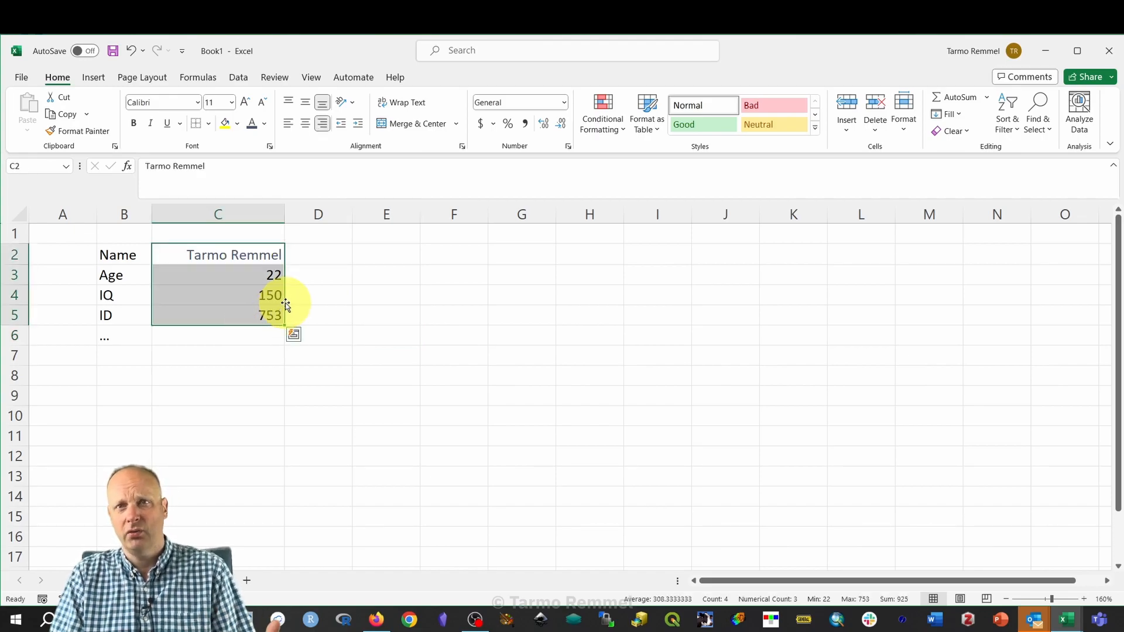
left_click(288, 123)
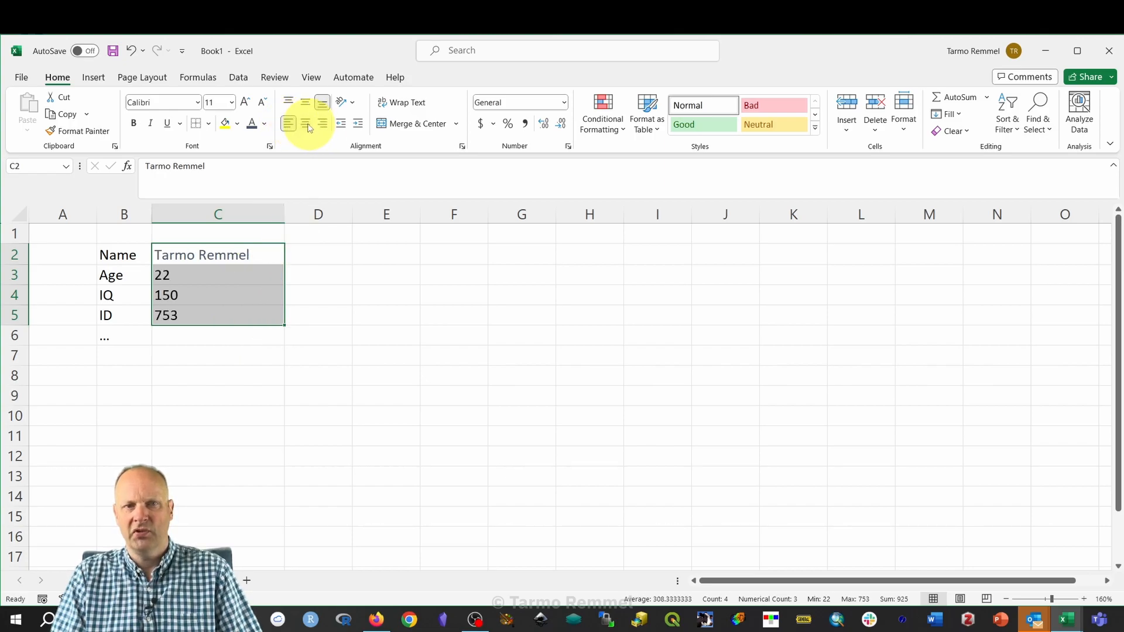
left_click(307, 124)
left_click(322, 124)
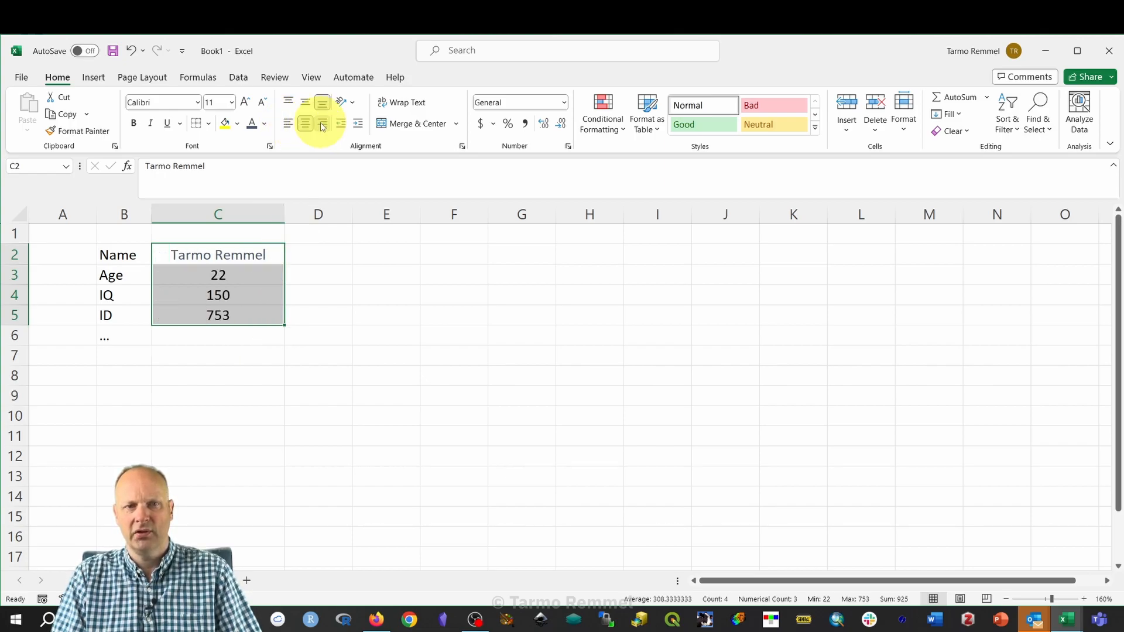
left_click(517, 334)
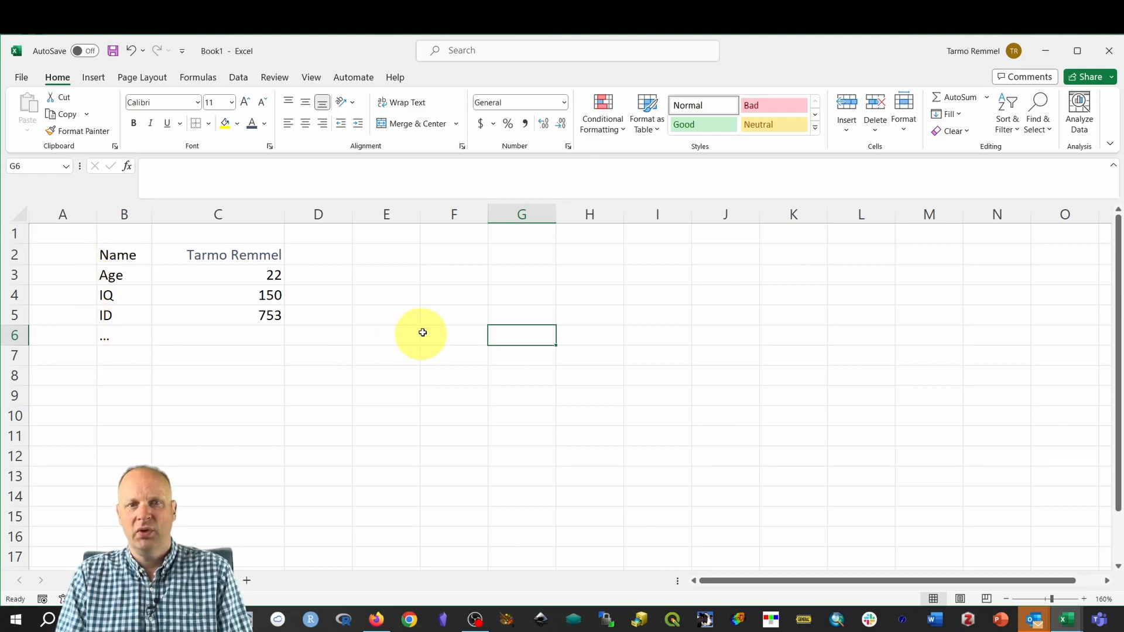
left_click(404, 275)
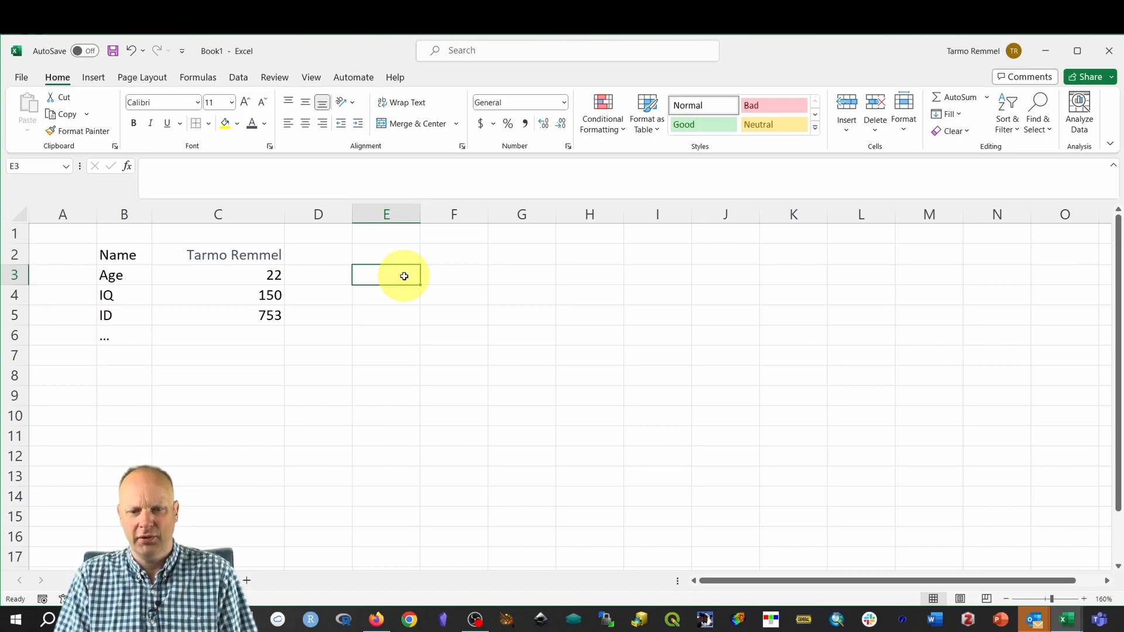
Enter =C3+C4 in E3 to add Age 22 and IQ 150, giving 172.
type("=")
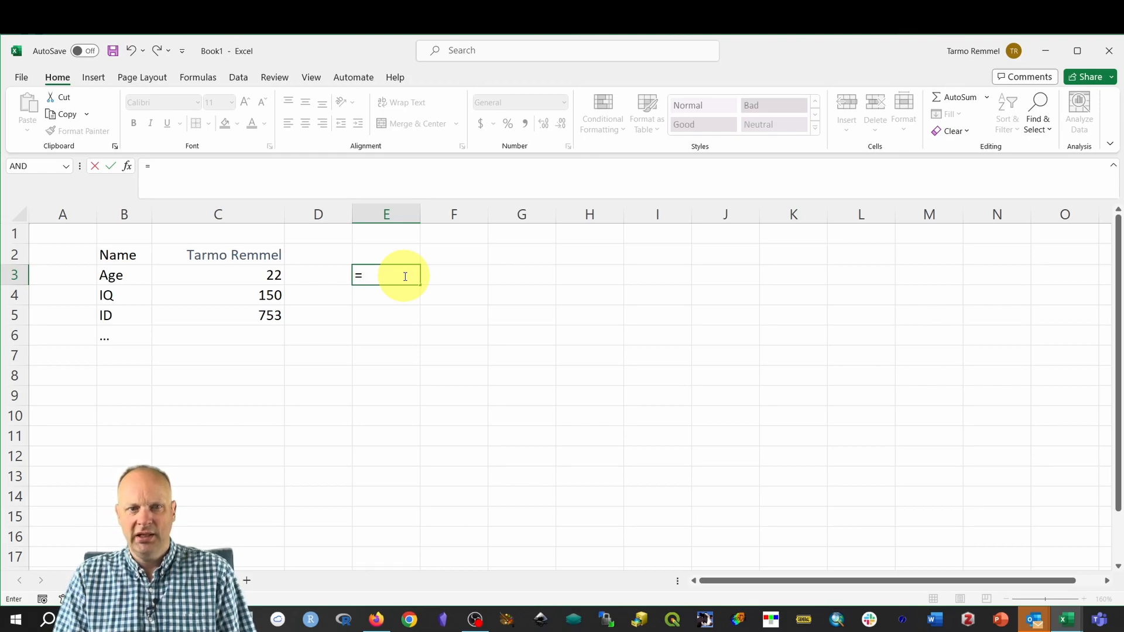
left_click(251, 276)
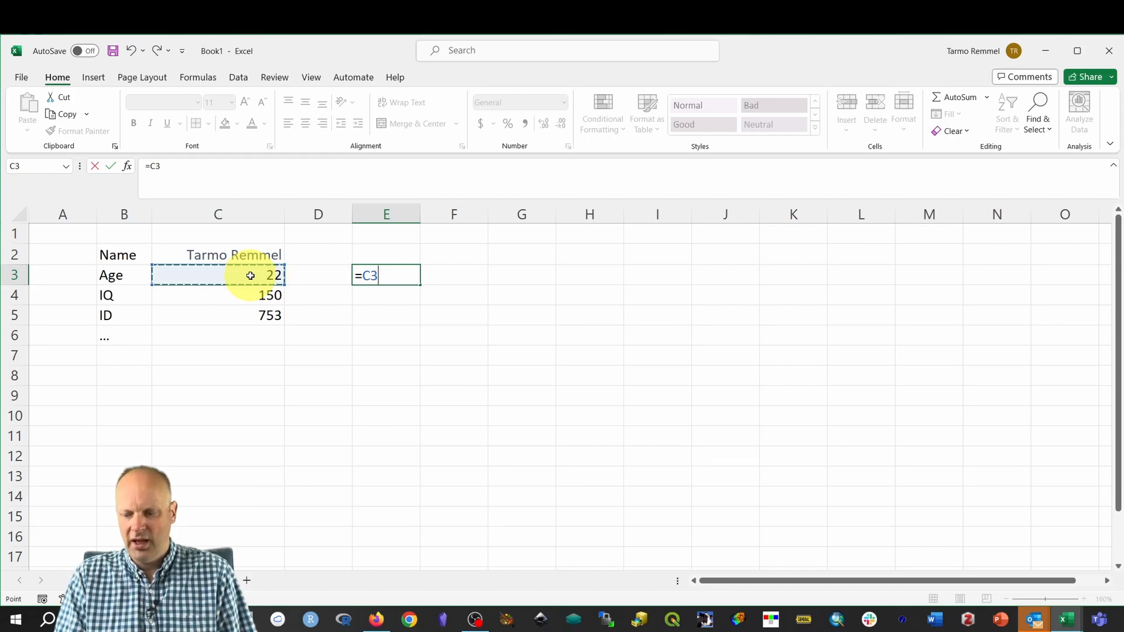
type("+")
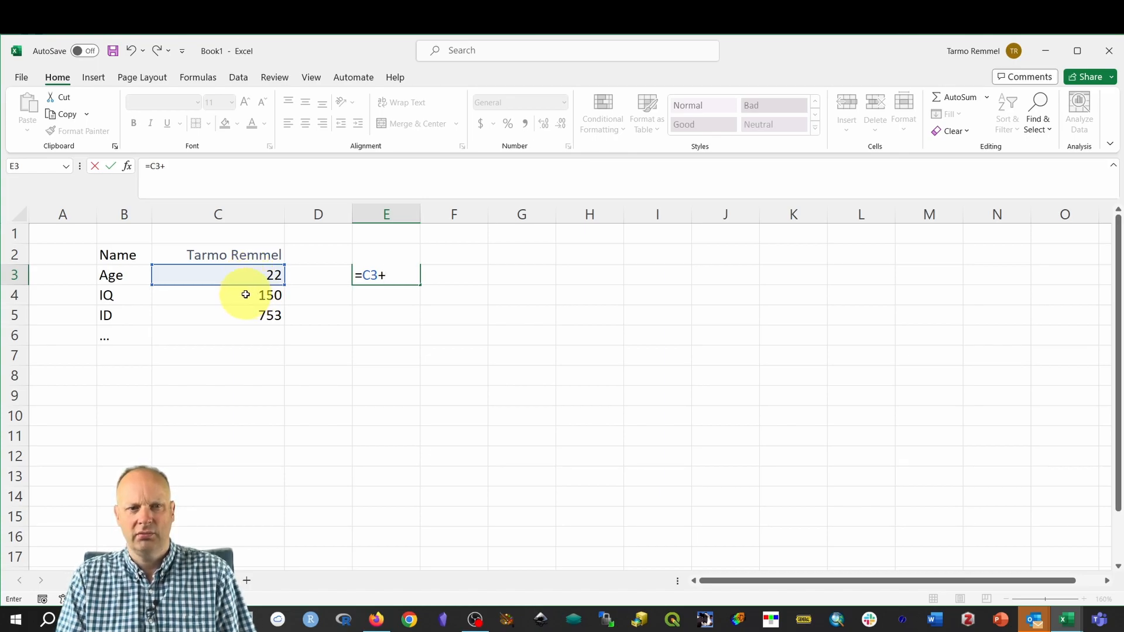
left_click(245, 294)
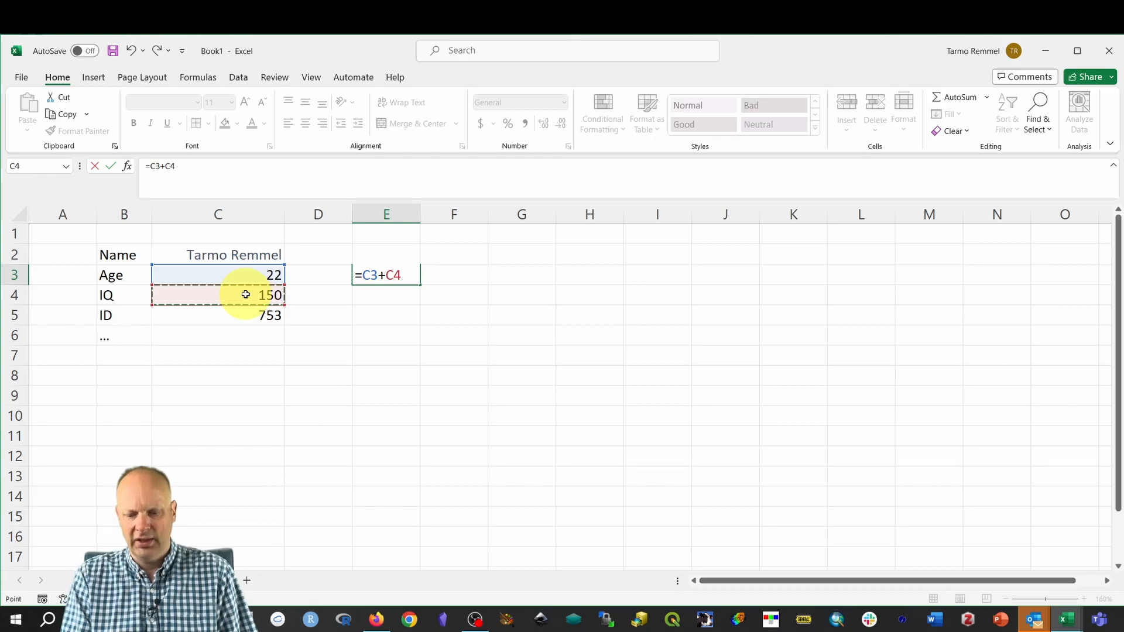
key("Return")
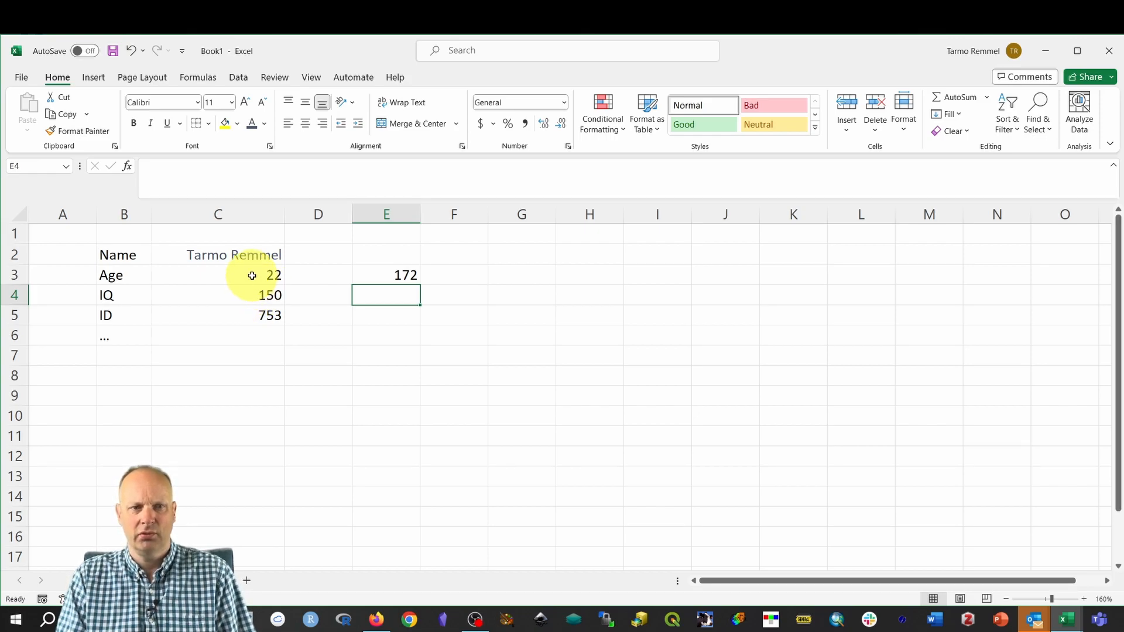
left_click(393, 276)
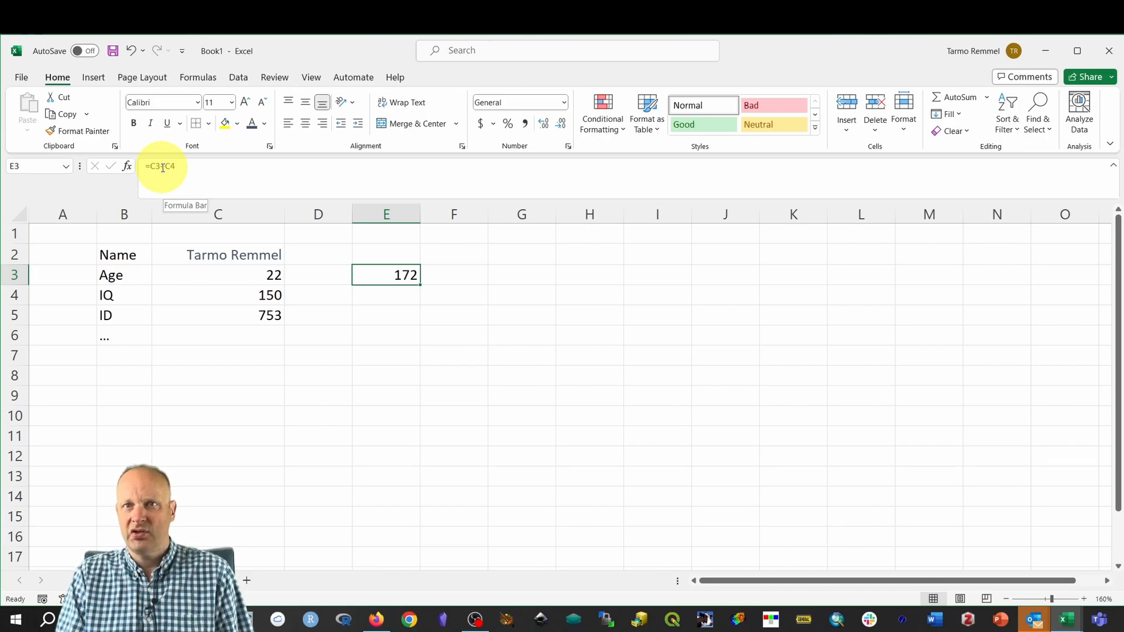
Change the Age in C3 to 25, so E3 recalculates to 175.
left_click(253, 272)
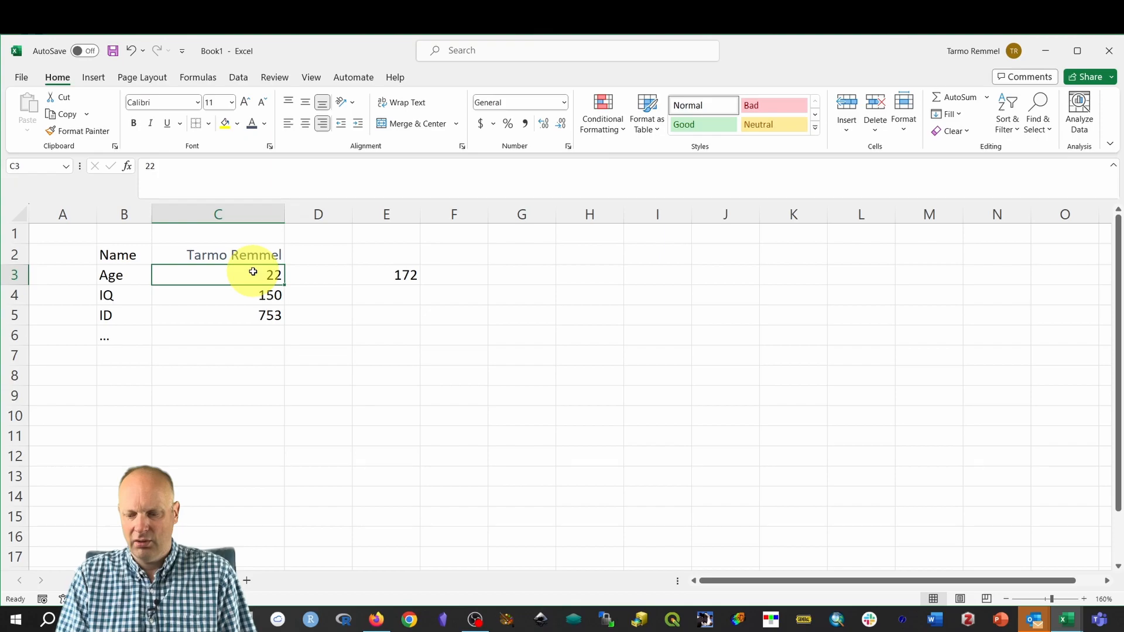
type("25")
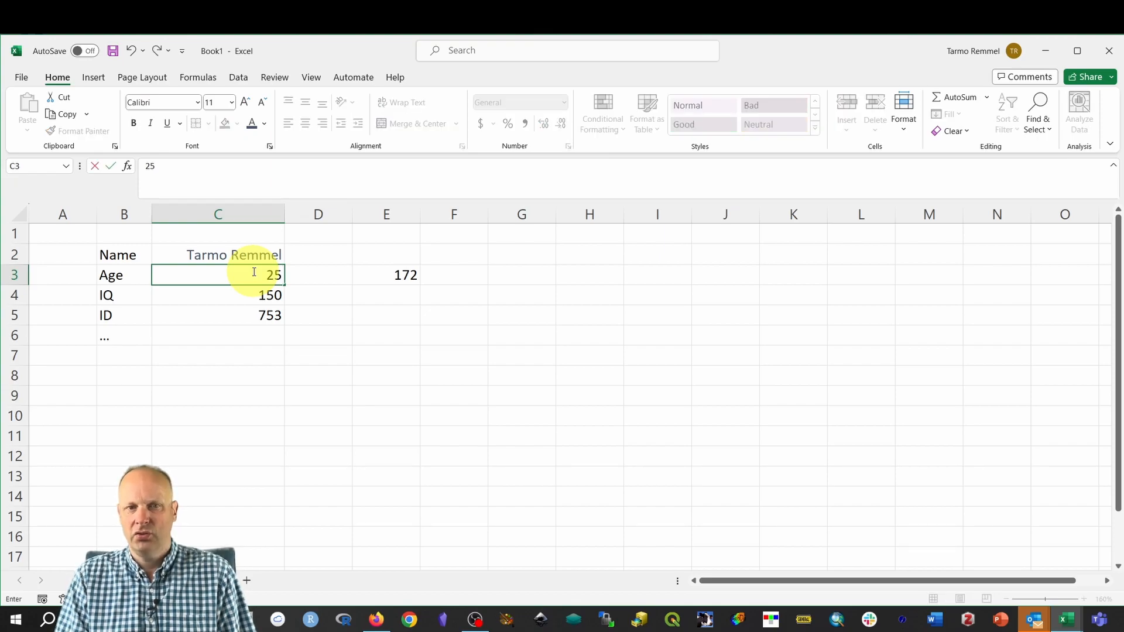
key("Return")
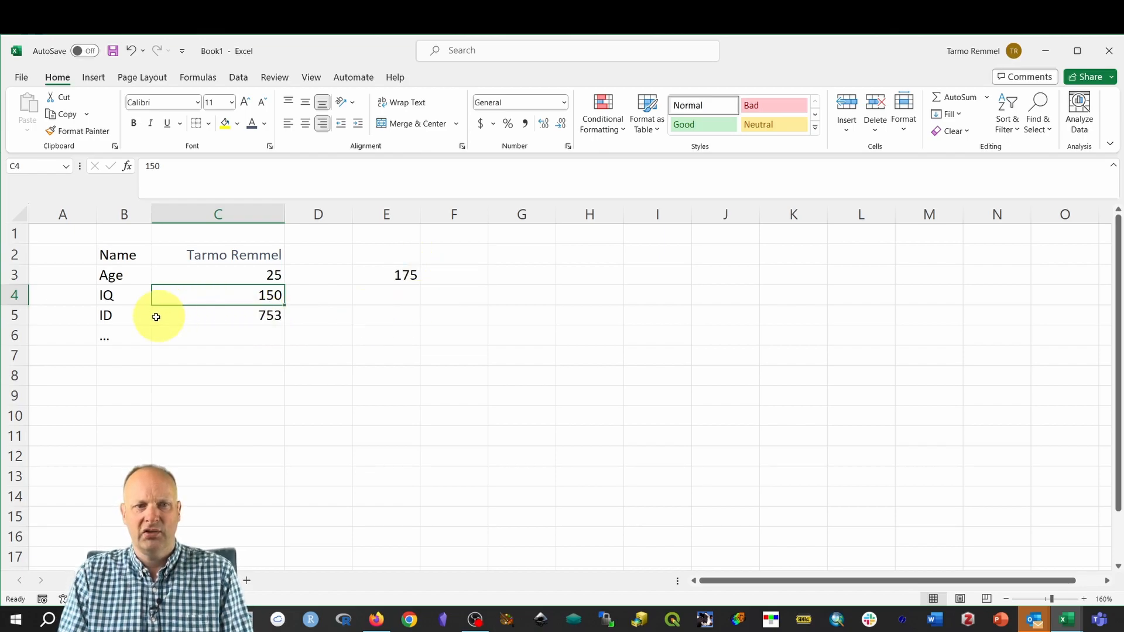
Select the ID row B5:C5 using Shift+arrow keys.
left_click(123, 340)
key("Up")
key("shift+Right")
key("shift+Right")
key("shift+Left")
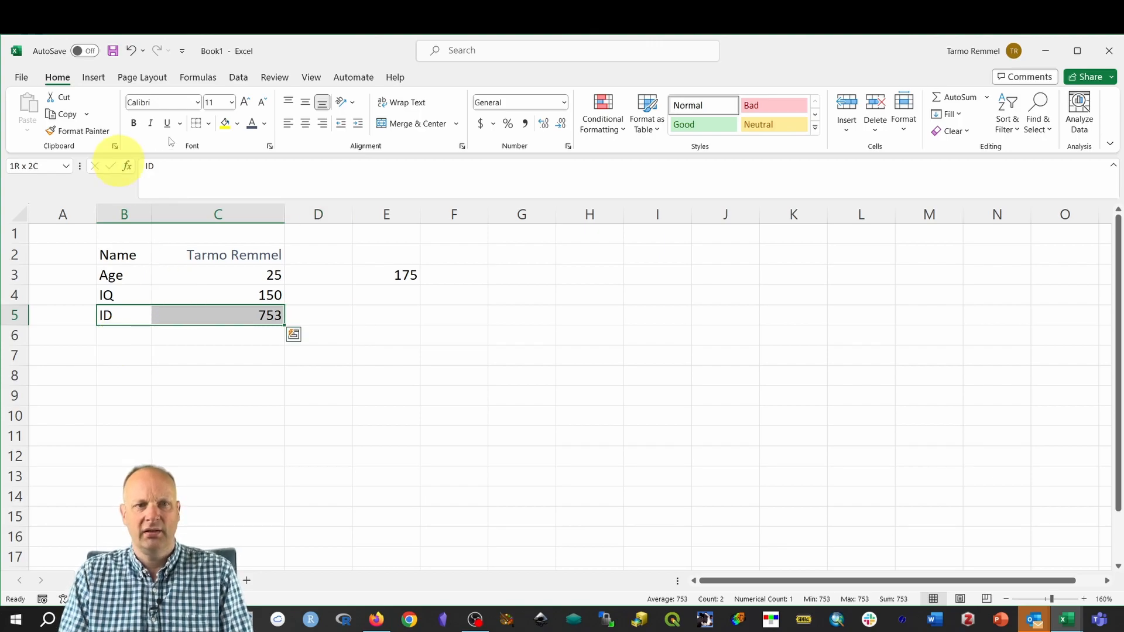
Give the ID row B5:C5 a Thick Bottom Border, then select B2:C2.
left_click(210, 125)
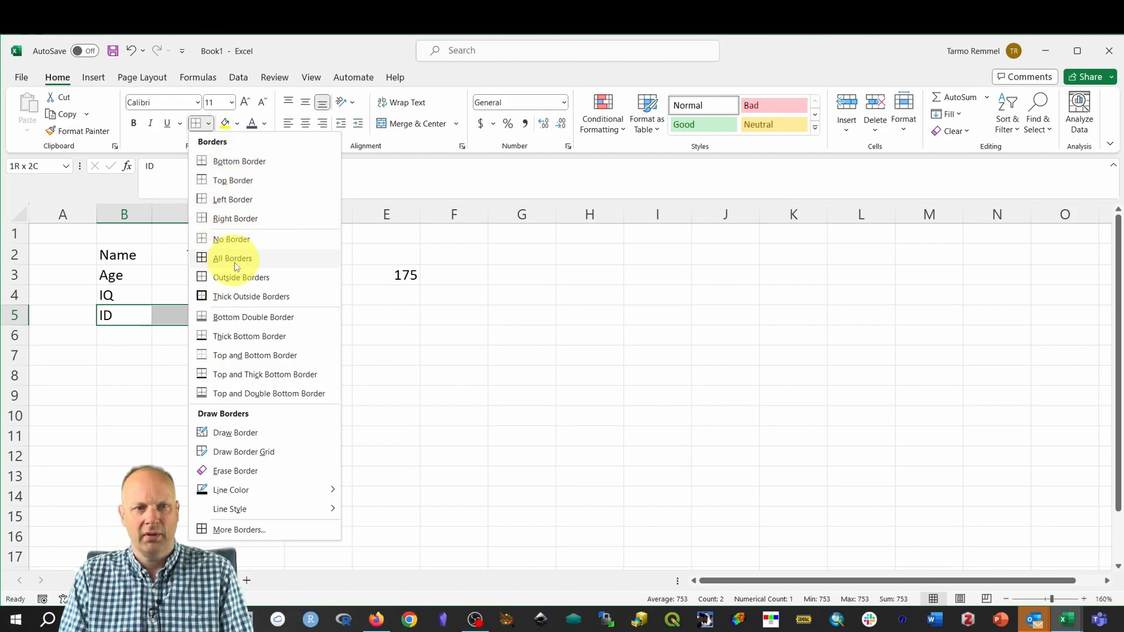
left_click(244, 337)
left_click(496, 360)
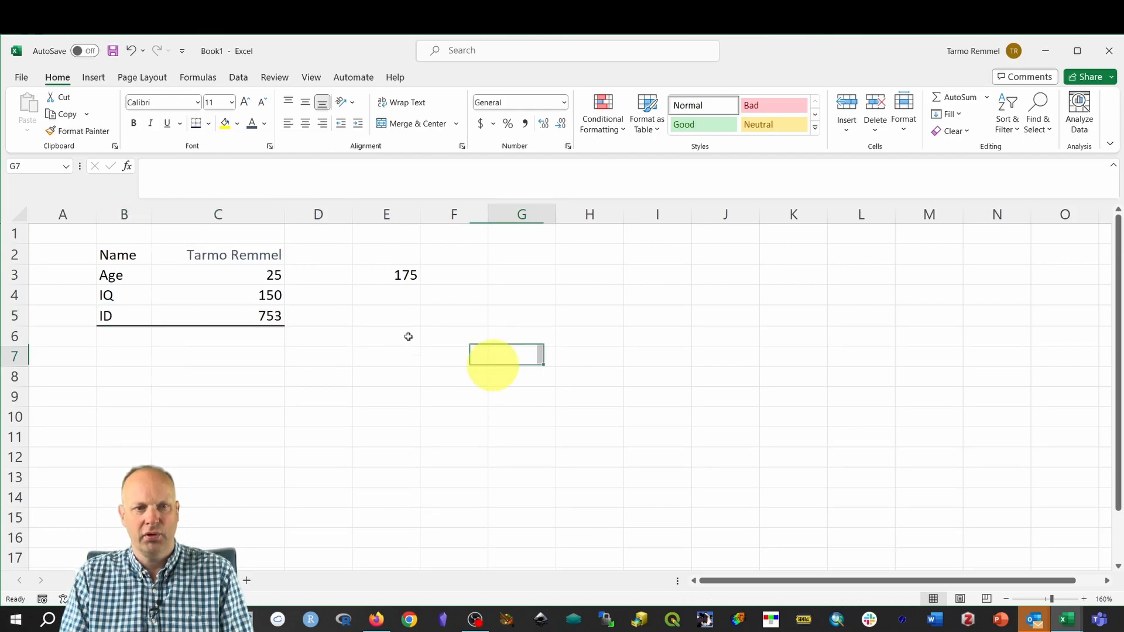
left_click_drag(202, 258, 130, 253)
Clear the Name row B2:C2 and label B6 as TOTAL.
key("Delete")
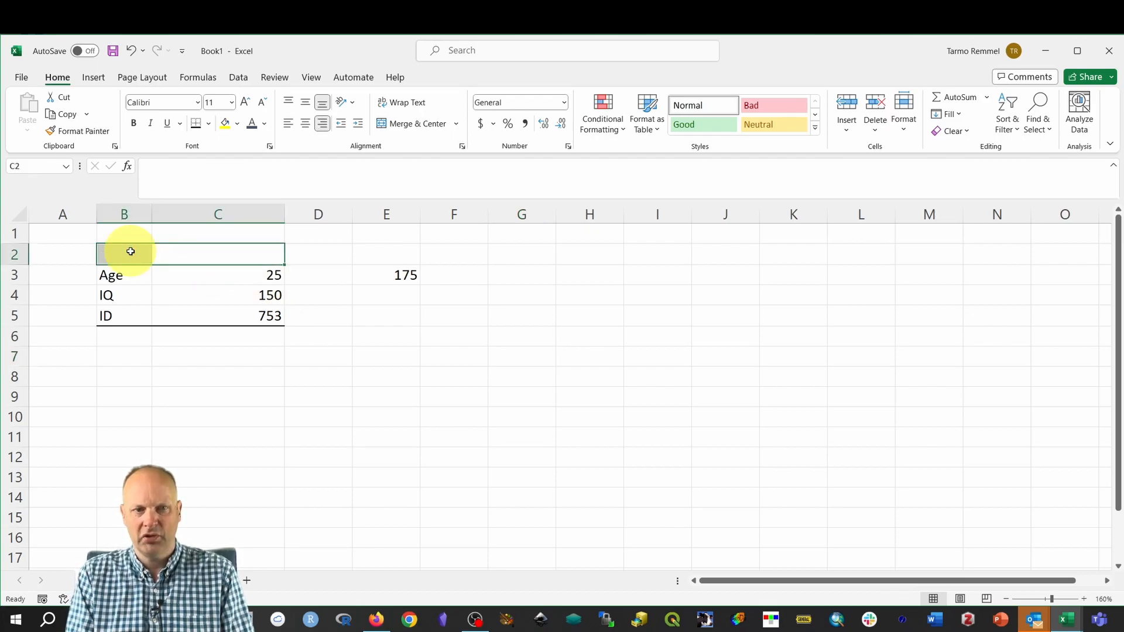
left_click(409, 471)
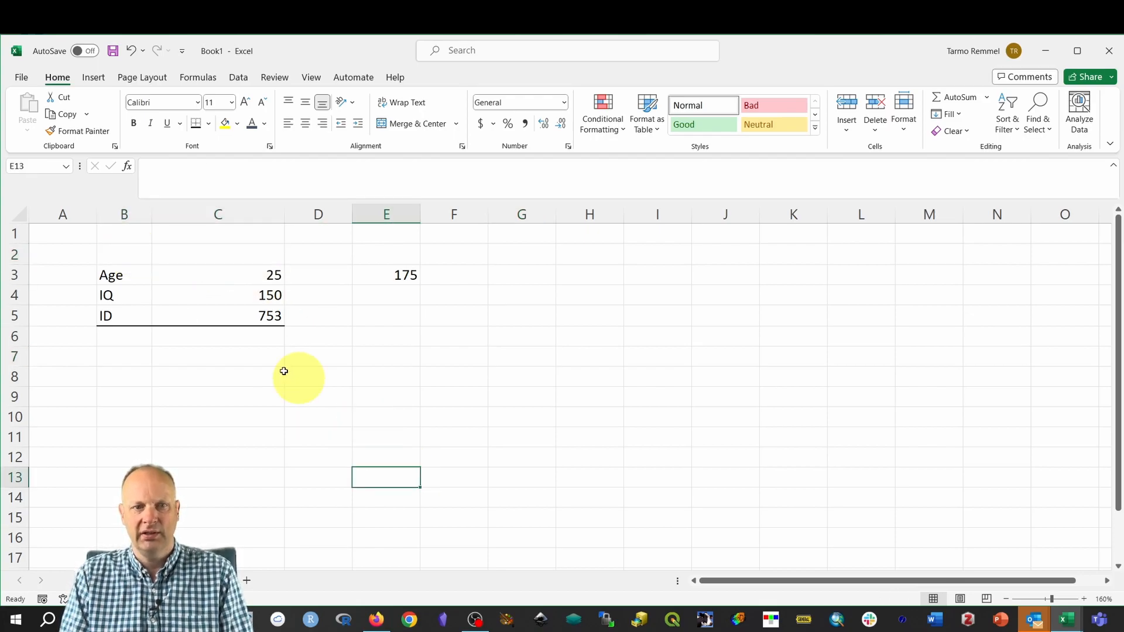
left_click(136, 339)
type("TUT")
key("BackSpace")
key("BackSpace")
type("TO")
key("BackSpace")
key("BackSpace")
type("OTAL")
key("Return")
Enter =C3+C4+C5 in C6 to total 25, 150 and 753 as 928.
left_click(136, 340)
key("Tab")
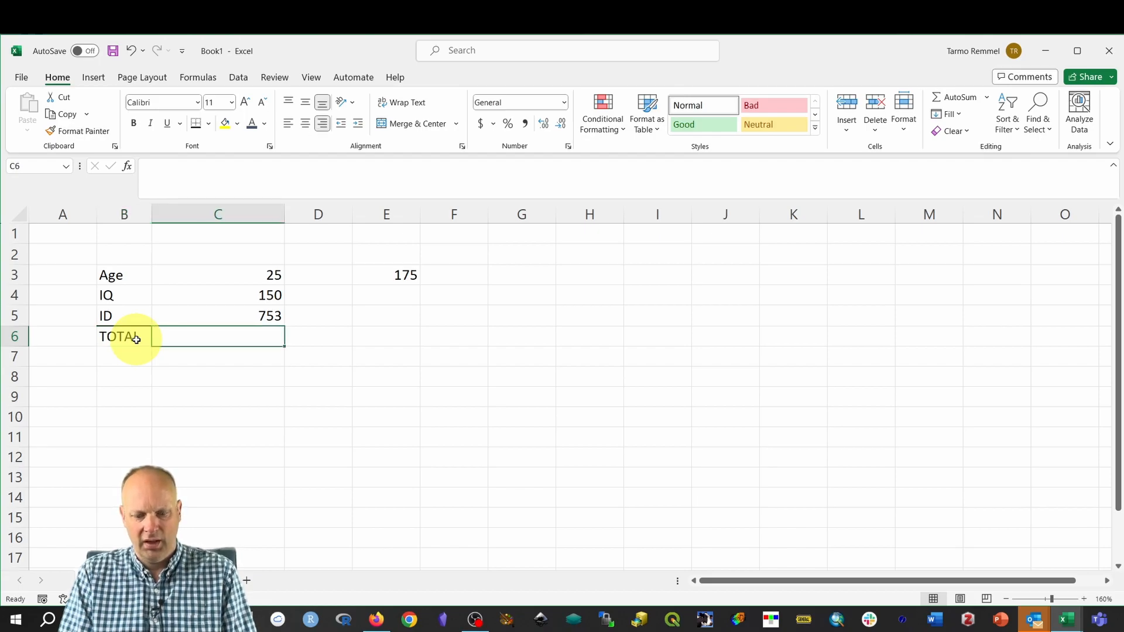
type("=")
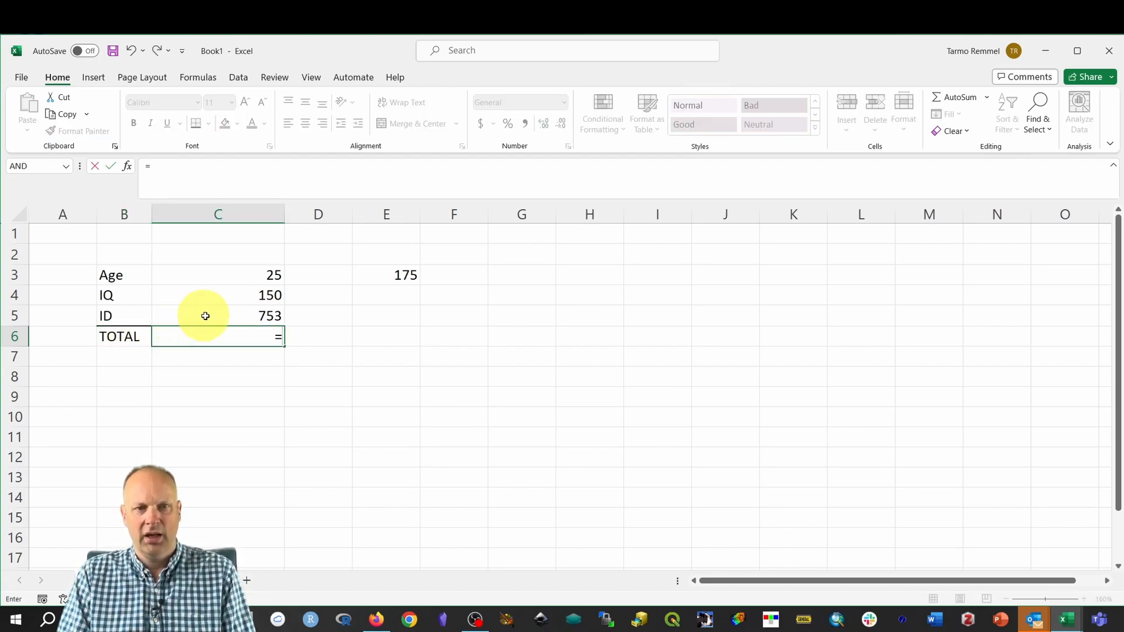
left_click(240, 275)
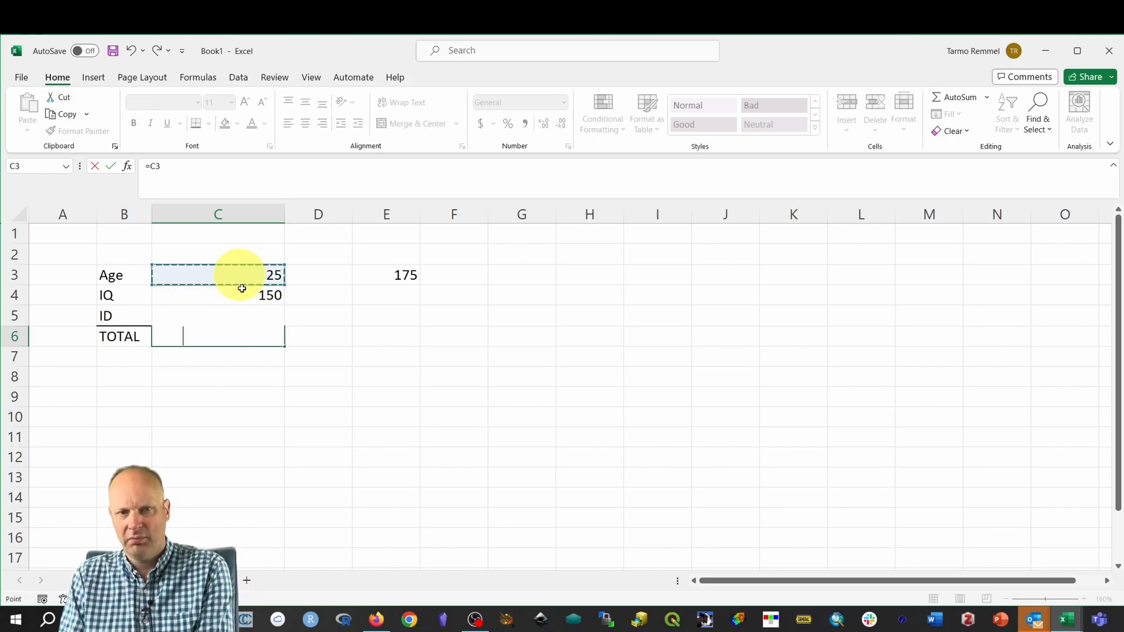
type("+")
left_click(240, 295)
type("+")
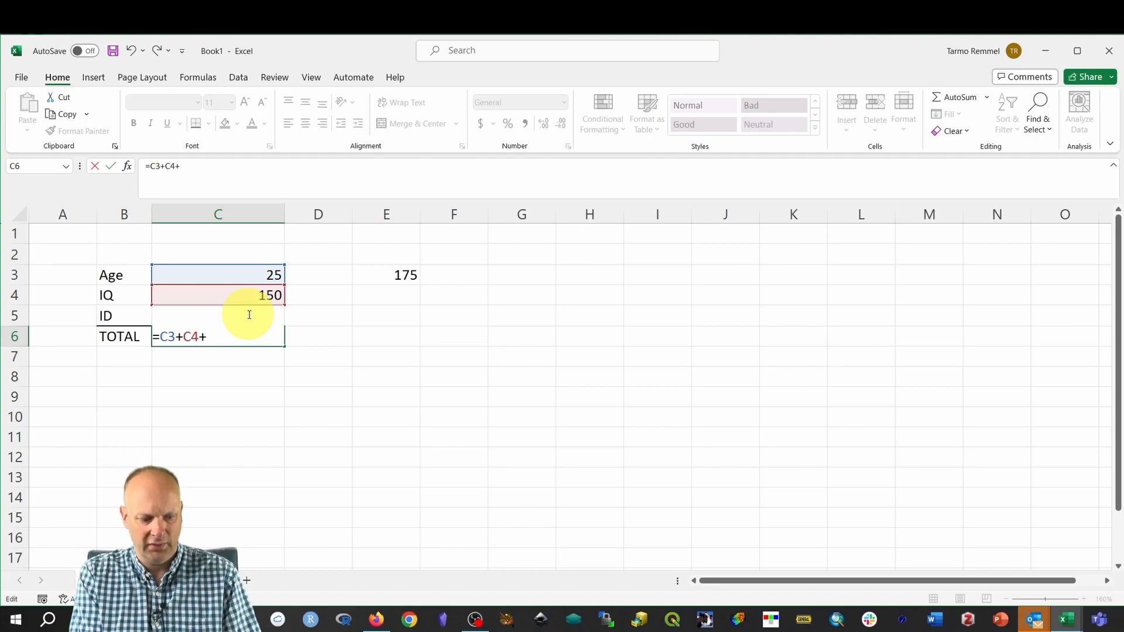
type("C5")
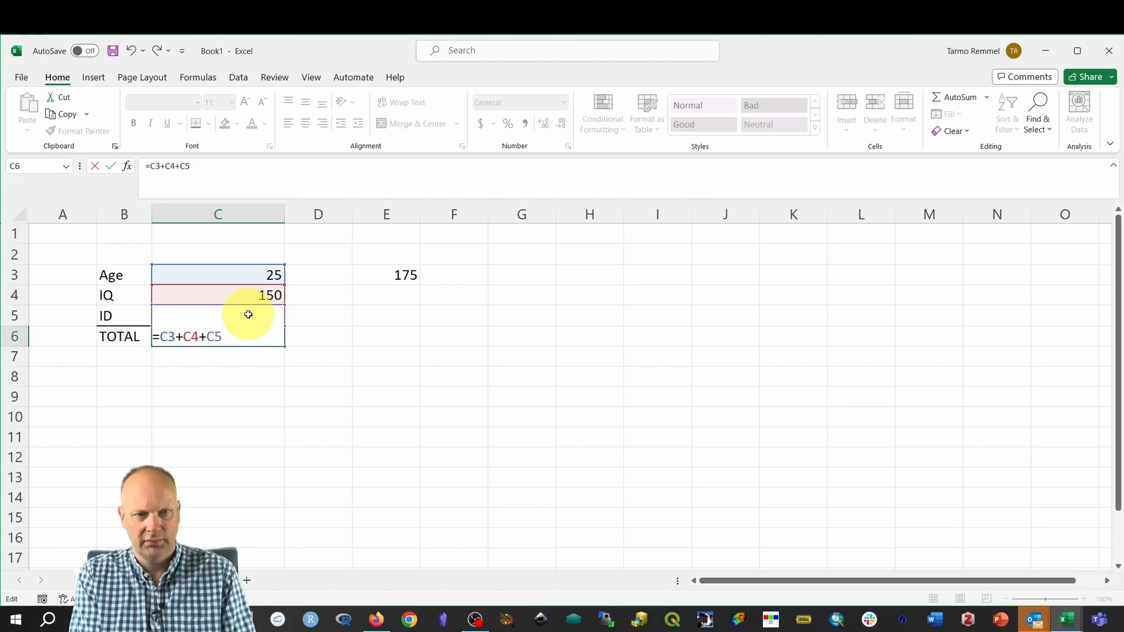
key("Return")
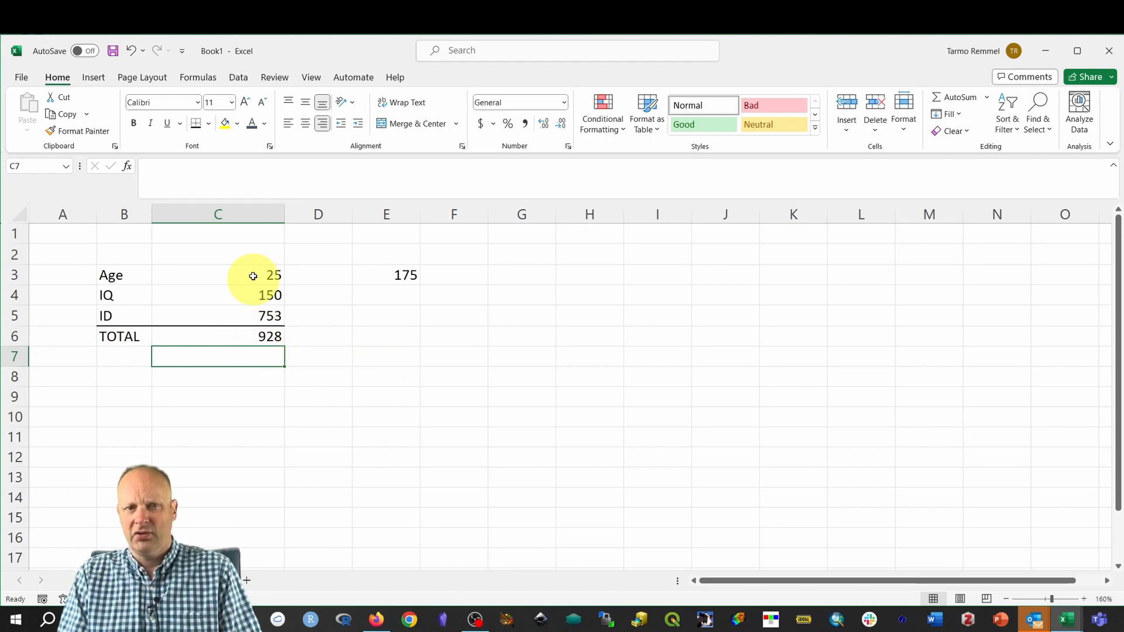
left_click(256, 336)
Replace C6's formula with =SUM(C3:C5), still giving 928.
key("Delete")
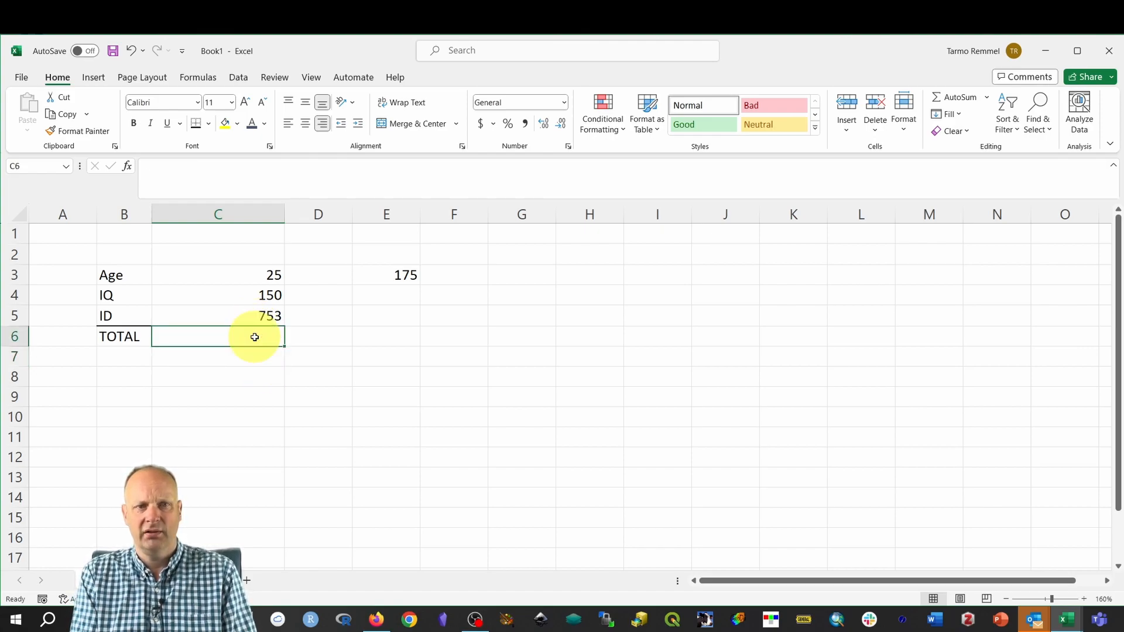
type("=")
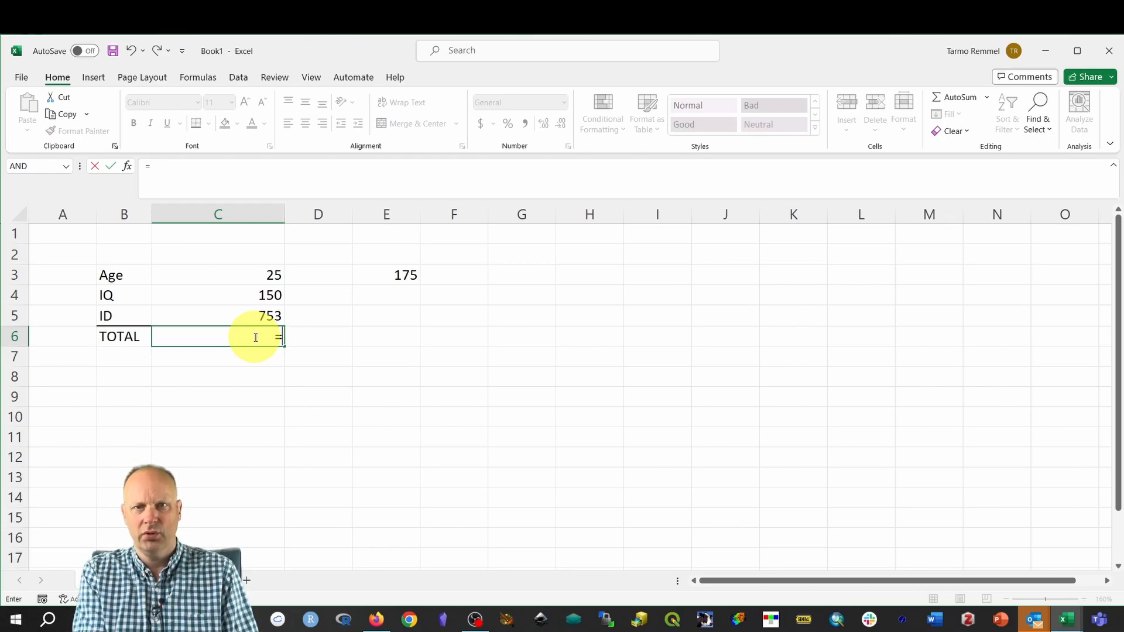
type("sum")
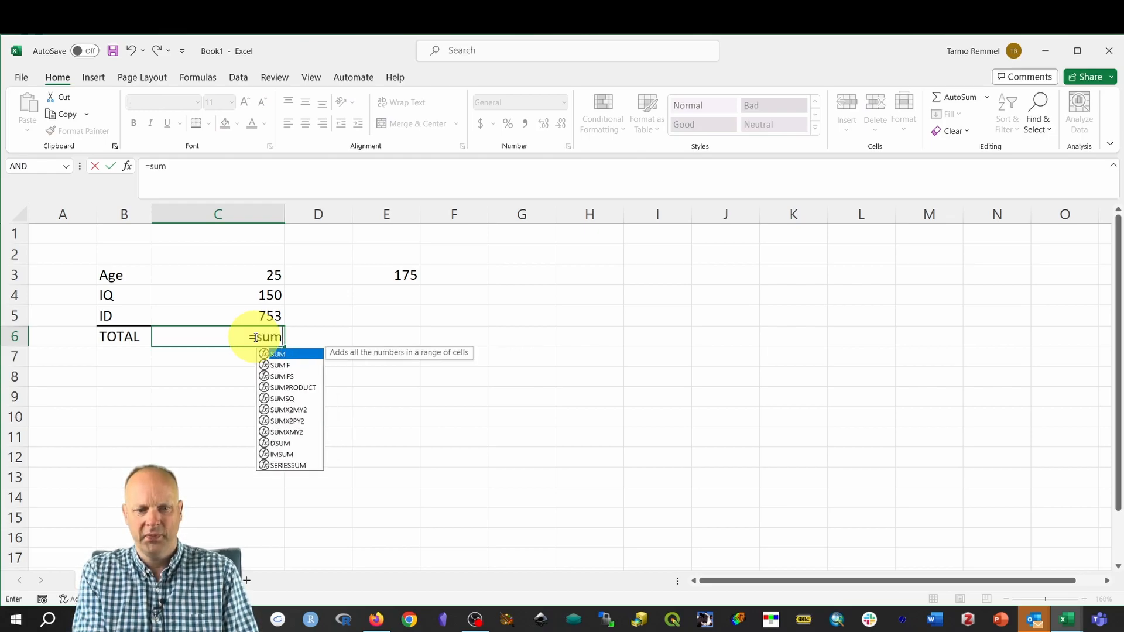
type("(")
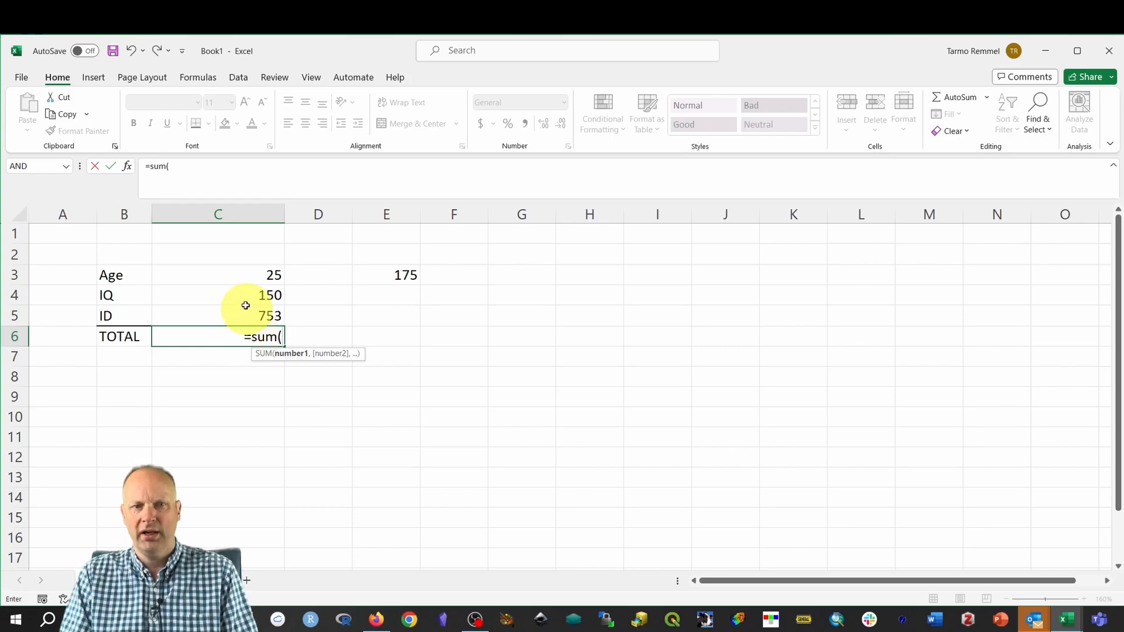
left_click_drag(255, 277, 261, 315)
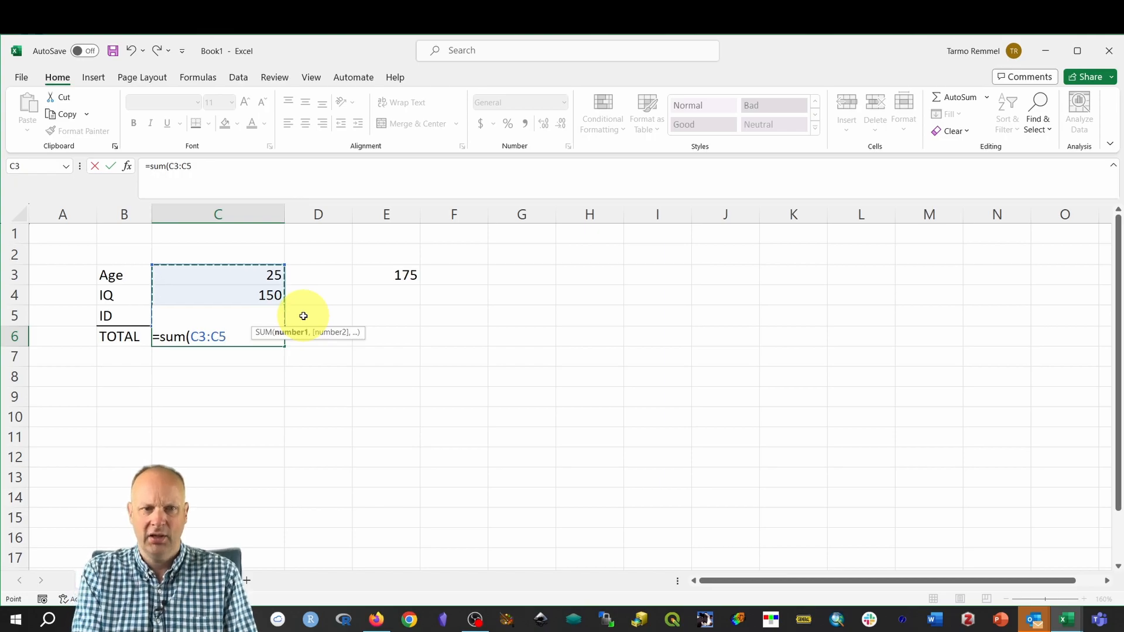
type(")")
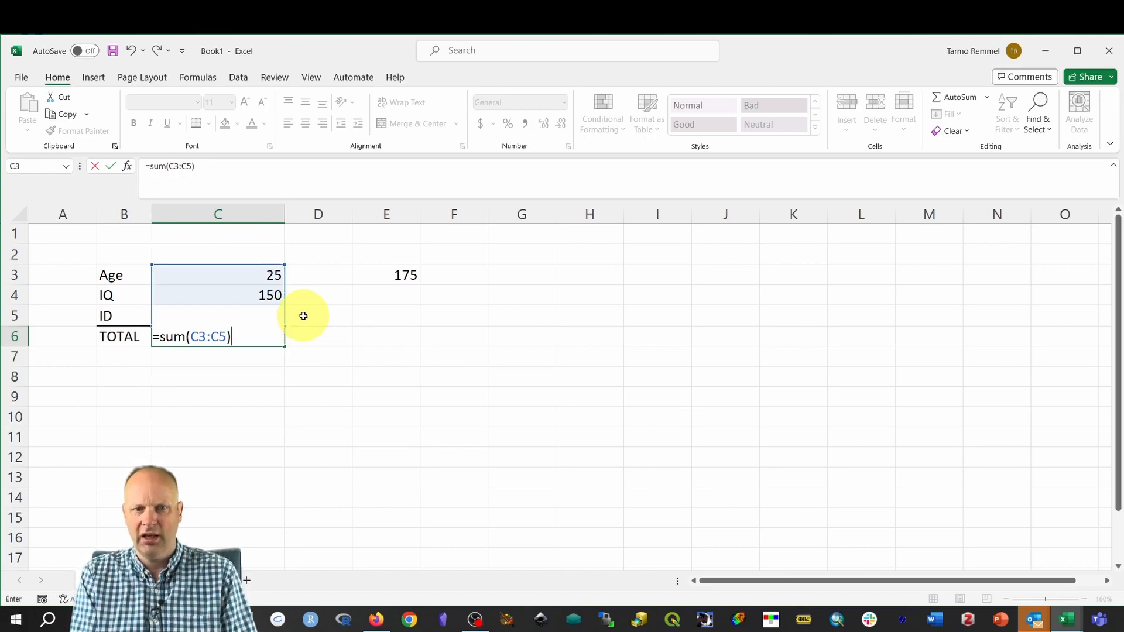
key("Return")
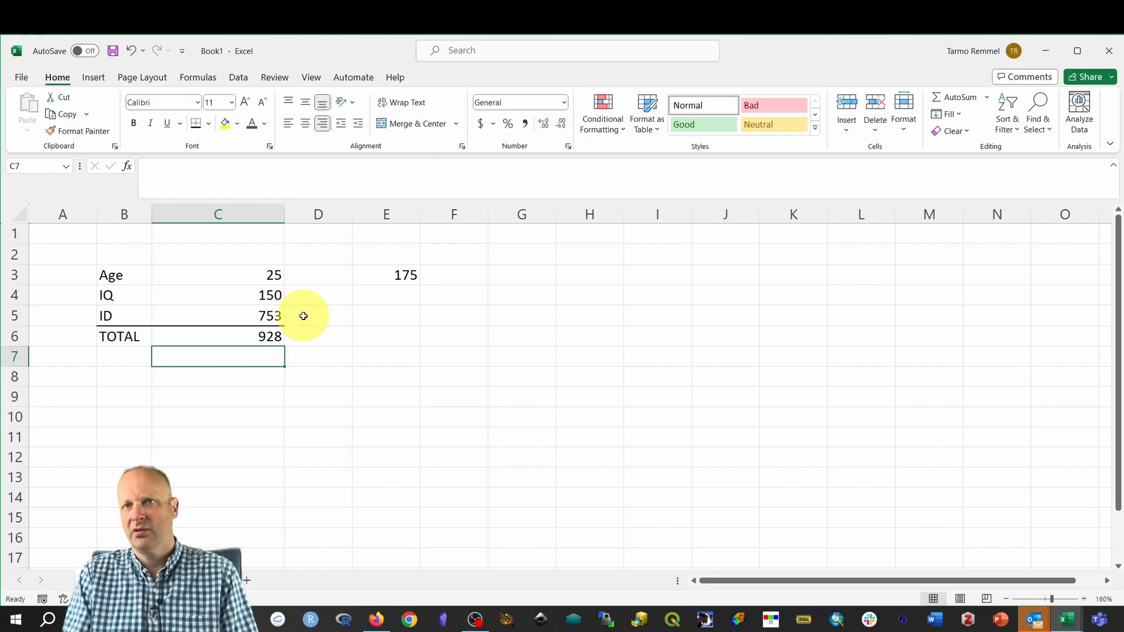
left_click(245, 337)
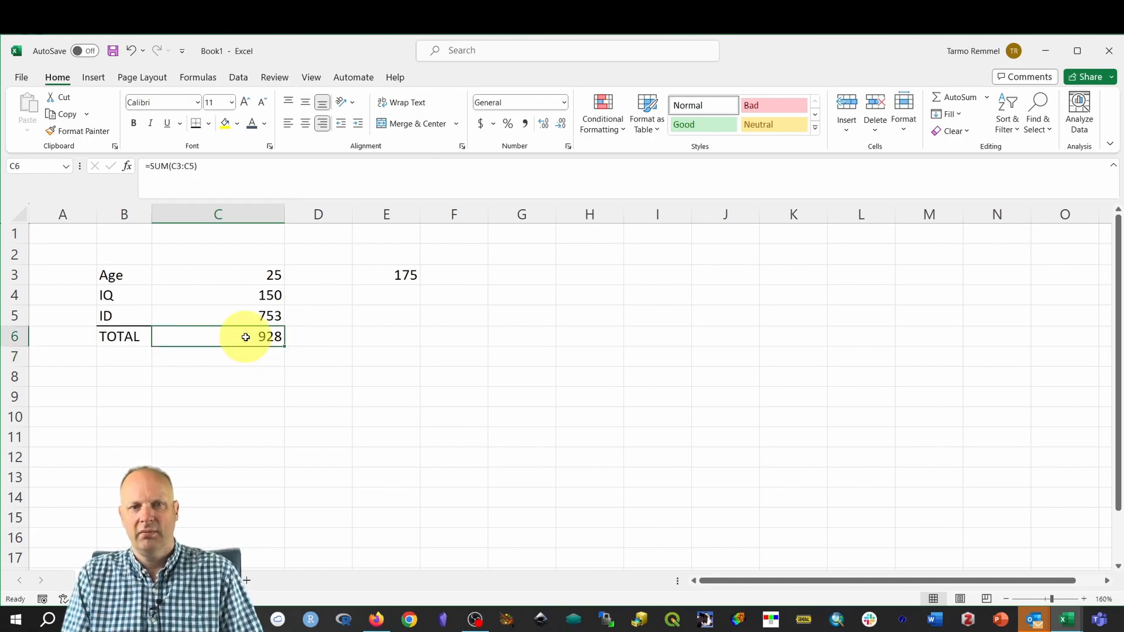
double_click(246, 337)
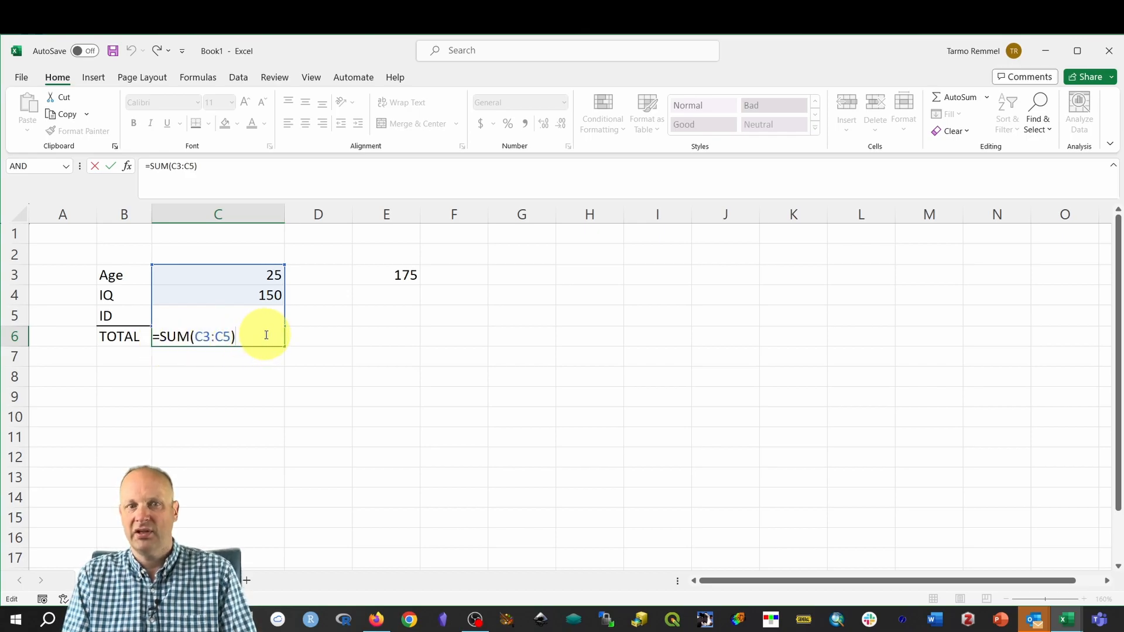
key("ctrl+Return")
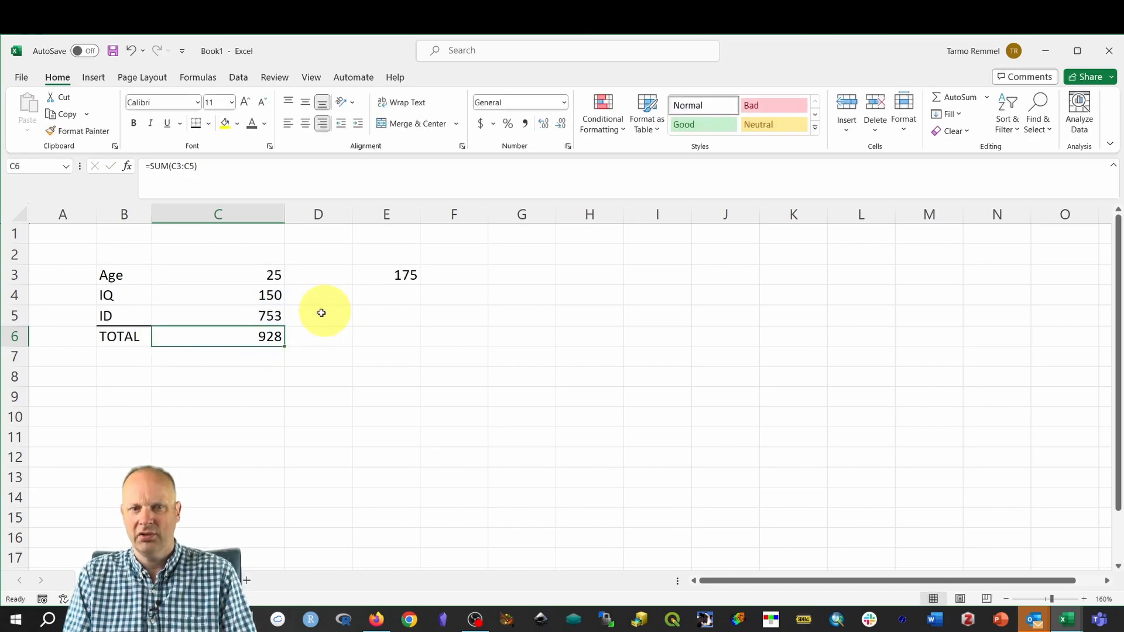
Clear E3's old sum and start a new formula there referencing C6.
left_click(404, 278)
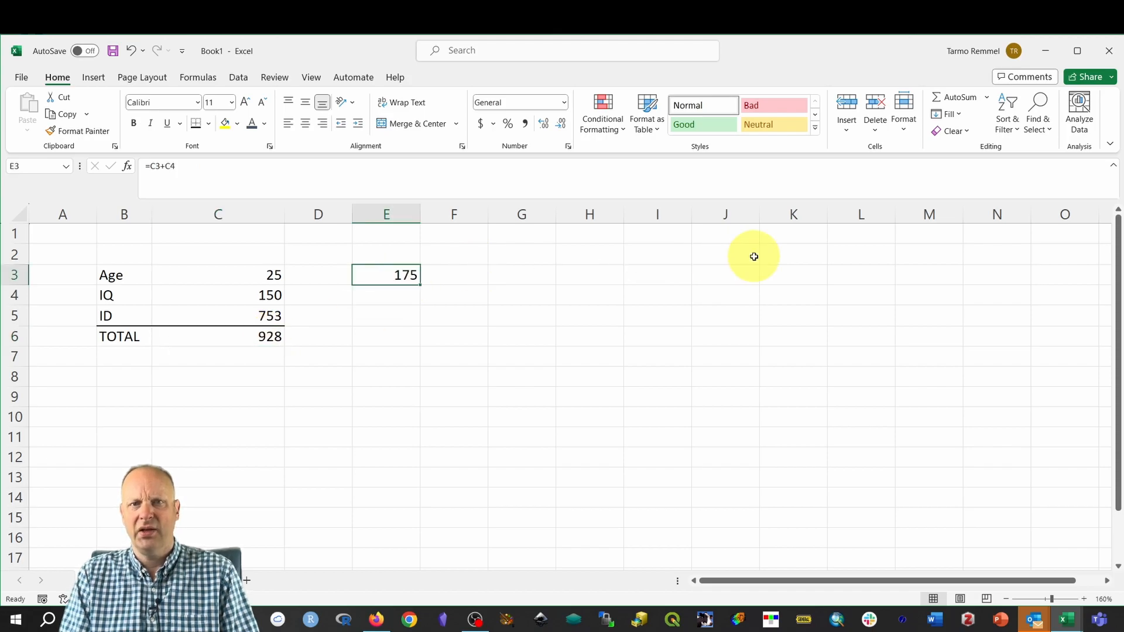
key("Delete")
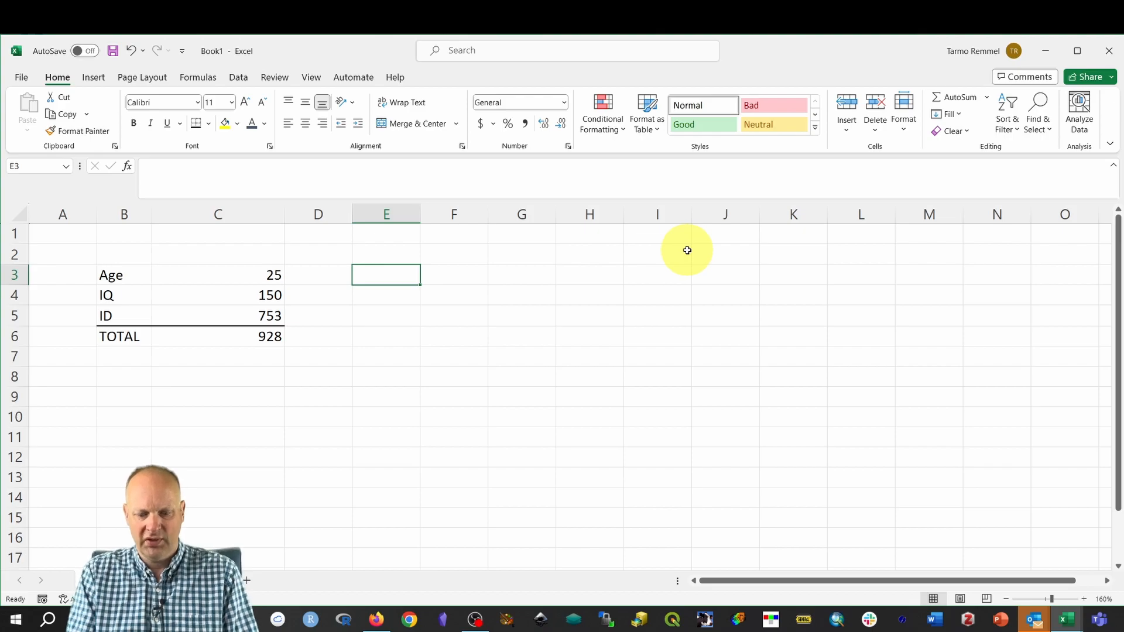
type("=")
left_click(266, 337)
Finish E3 as =C6+10 and change IQ in C4 to 100, giving total 878 and 888.
type("+10")
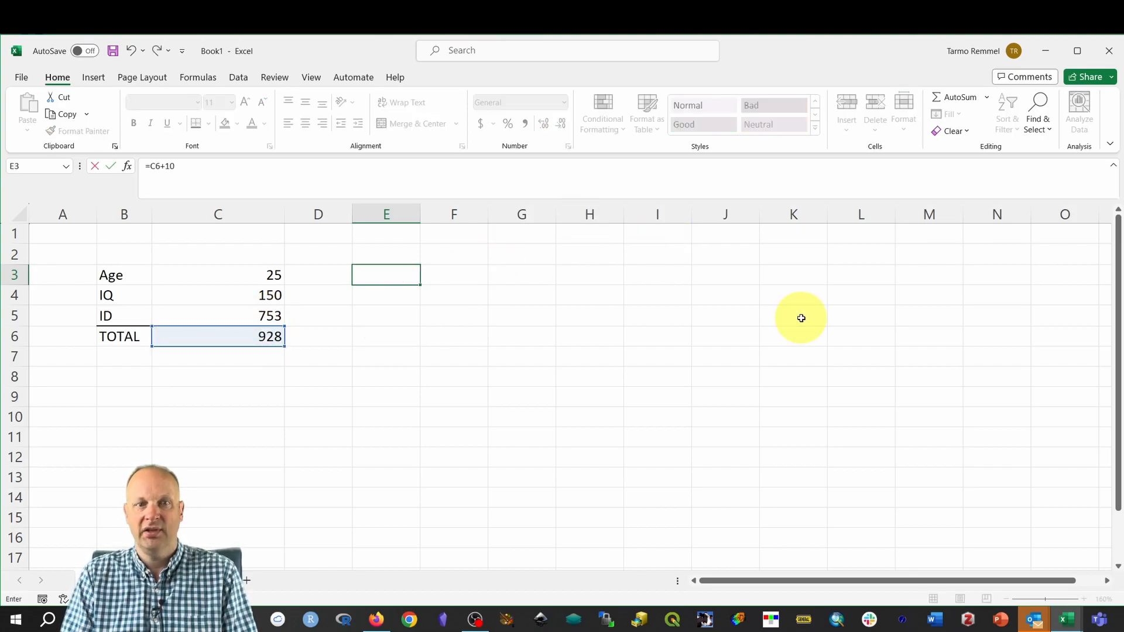
key("Return")
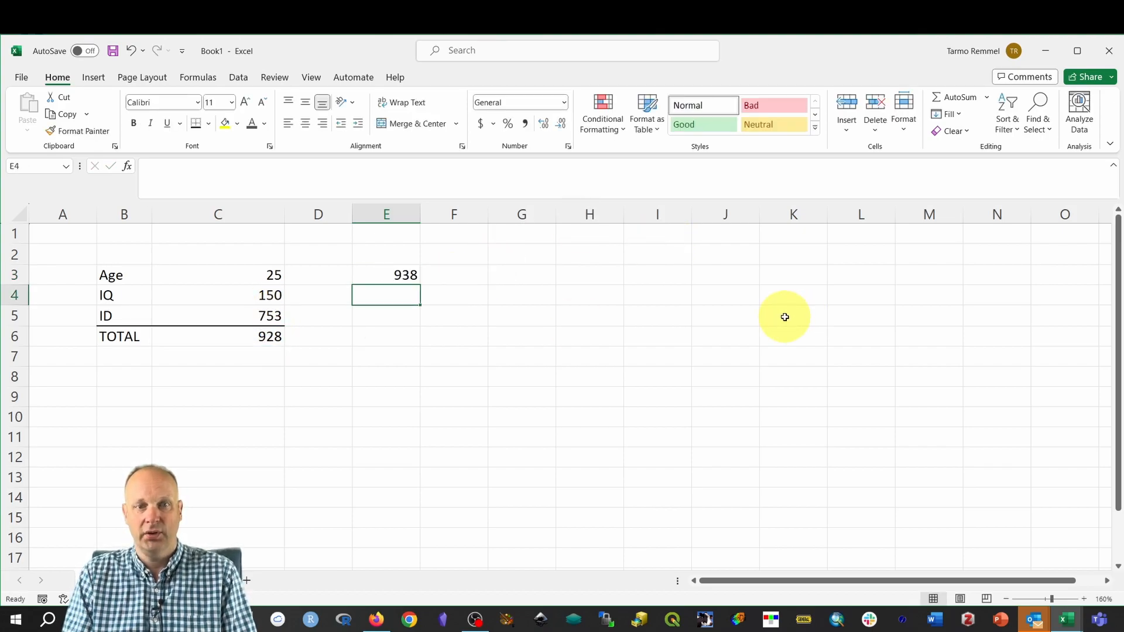
left_click(269, 294)
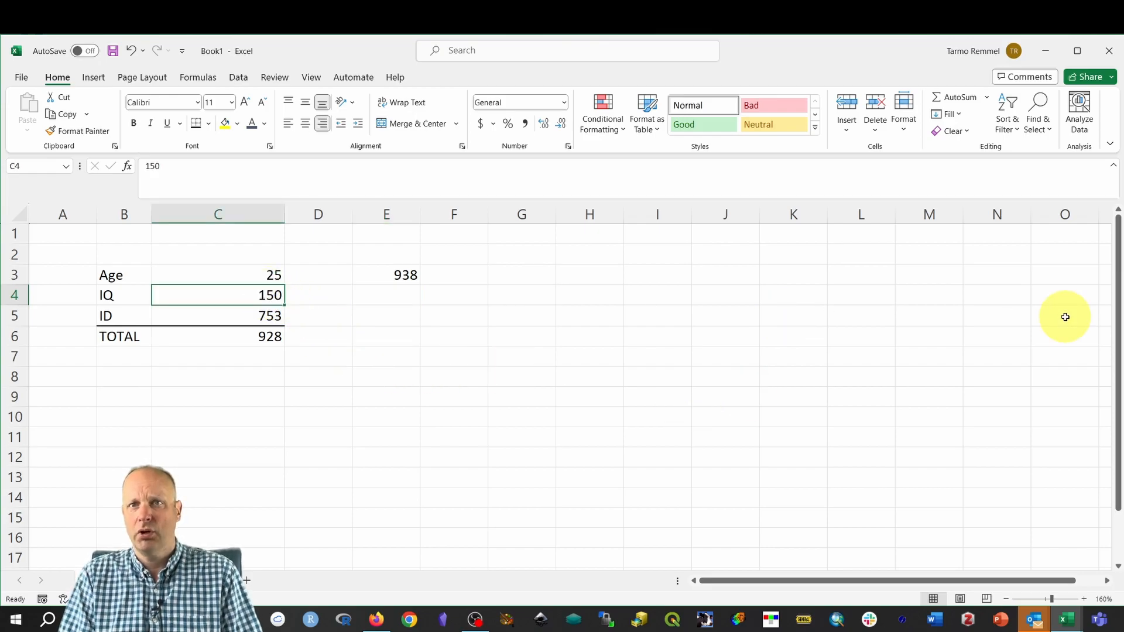
type("10")
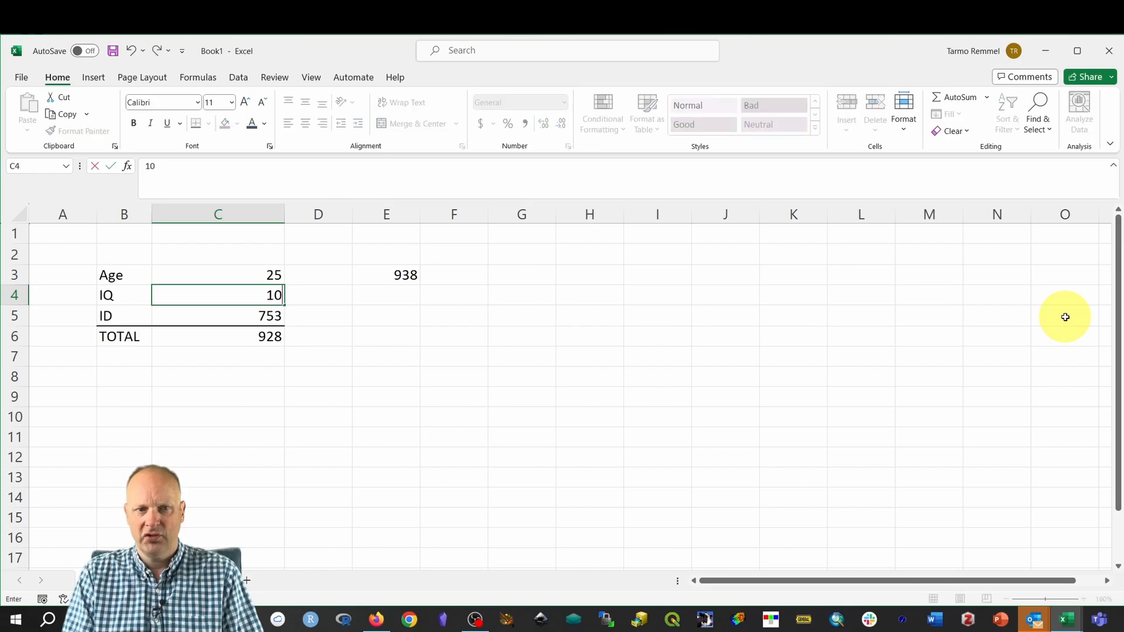
type("0")
key("Return")
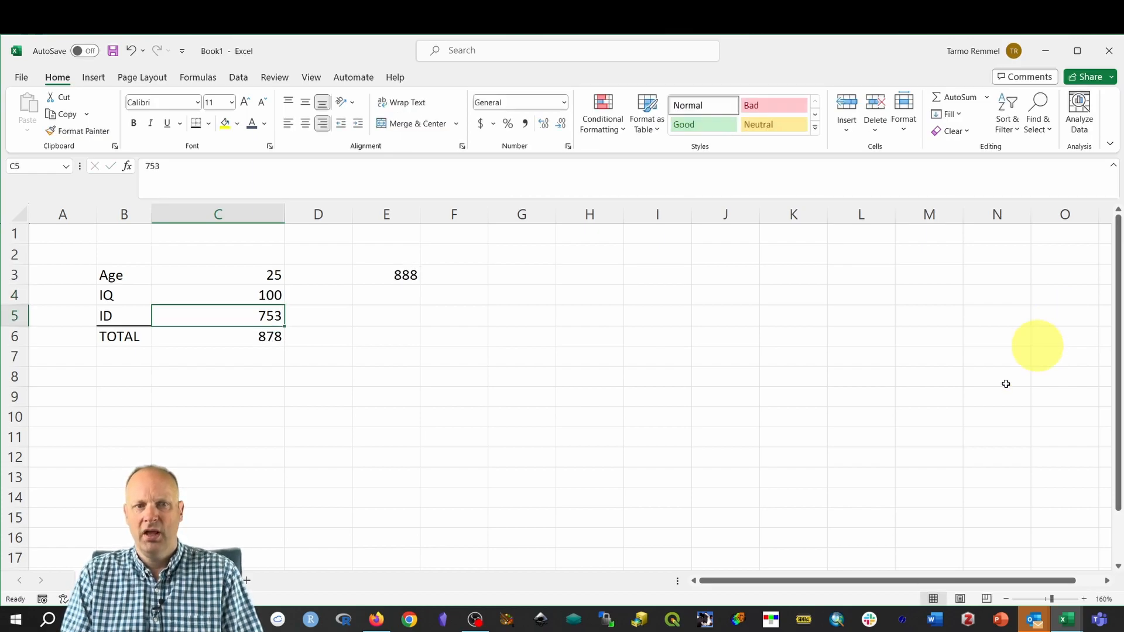
left_click(260, 338)
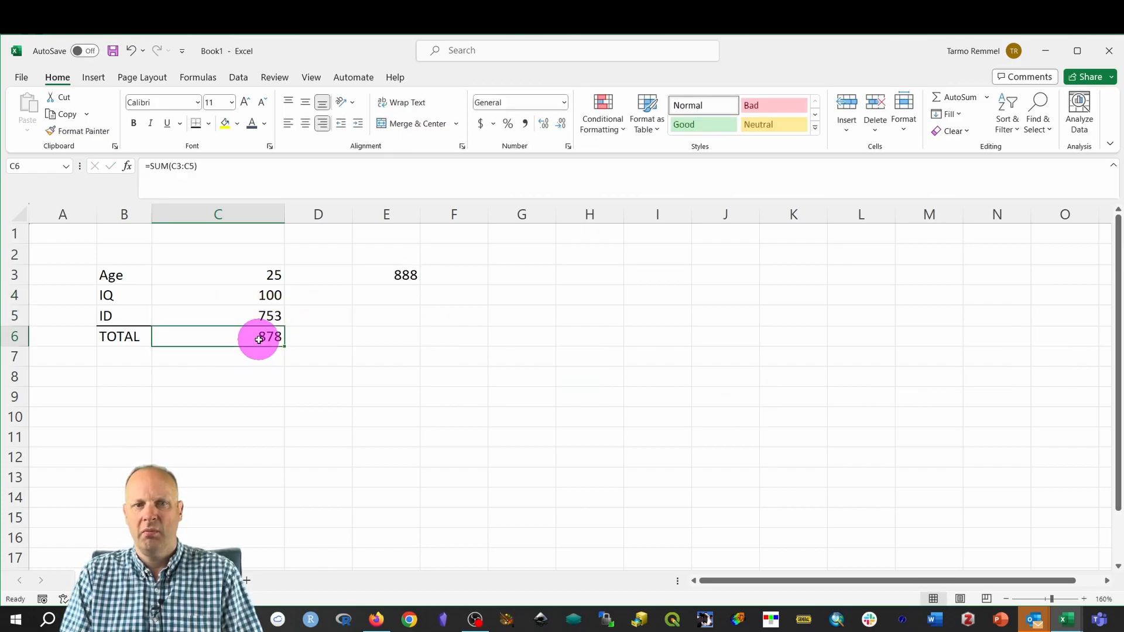
left_click(403, 274)
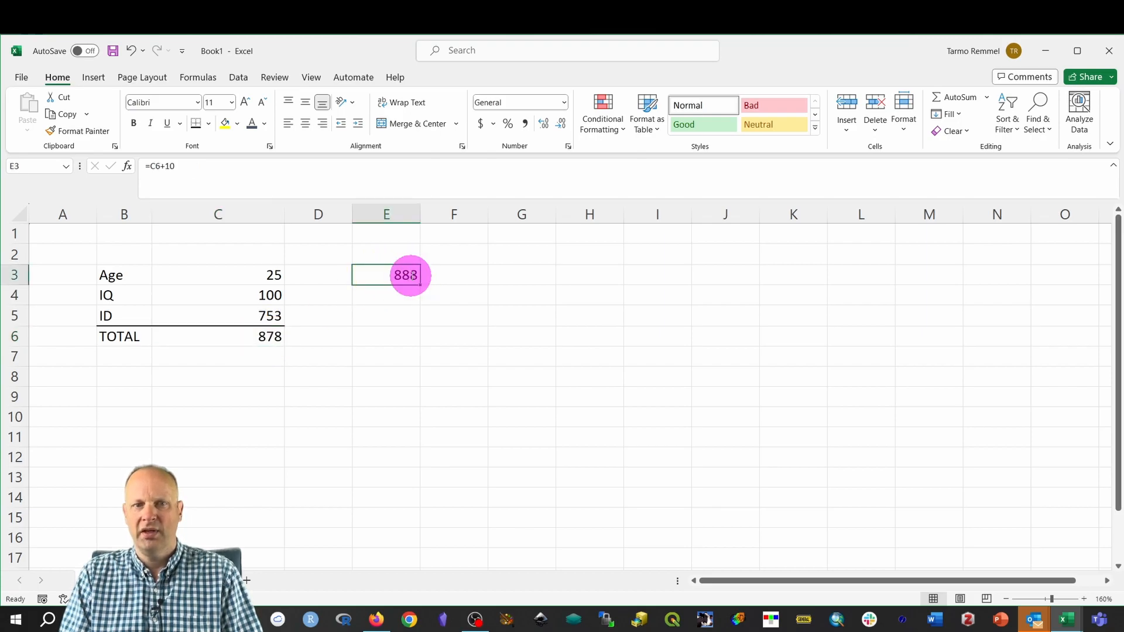
Edit E3's formula to replace the constant 10 with C1, making it =C6+C1.
double_click(409, 275)
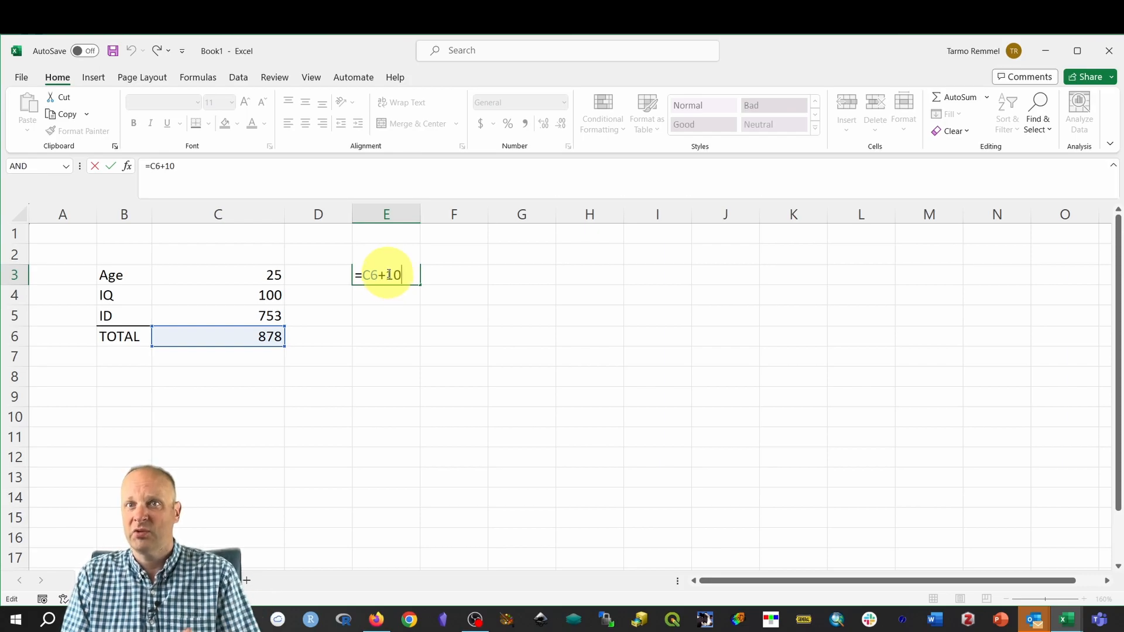
left_click_drag(387, 274, 403, 275)
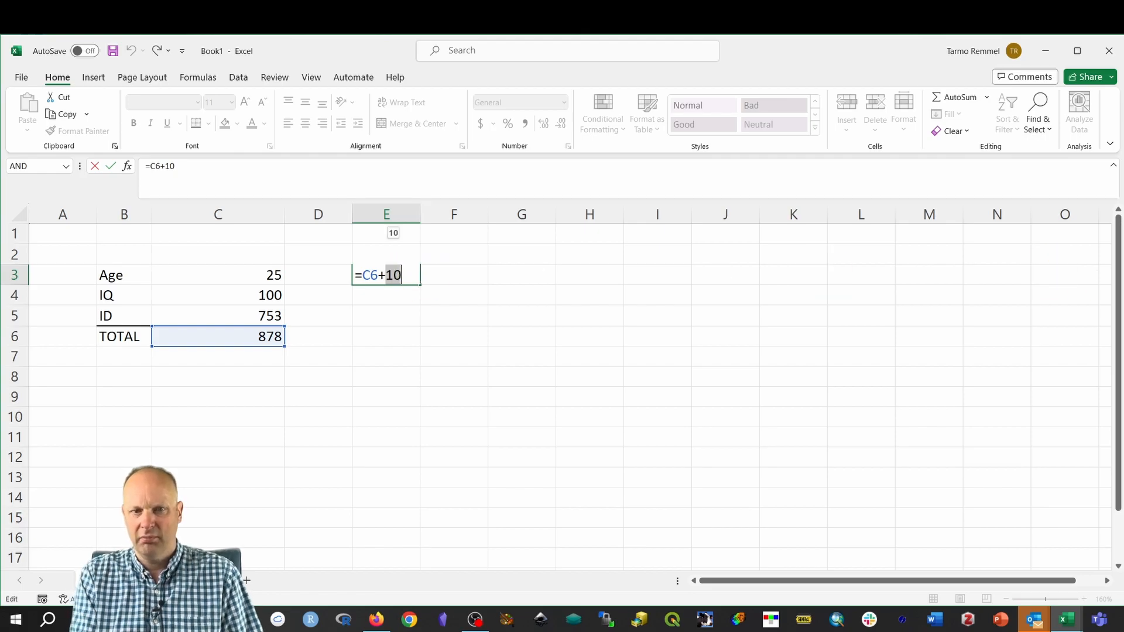
key("BackSpace")
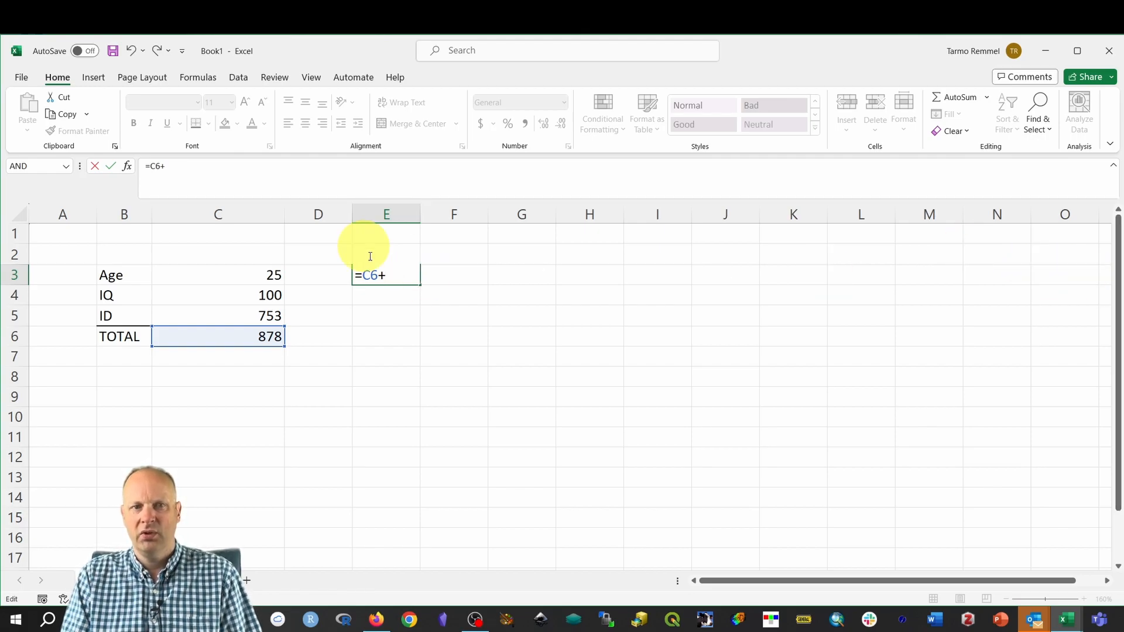
left_click(247, 231)
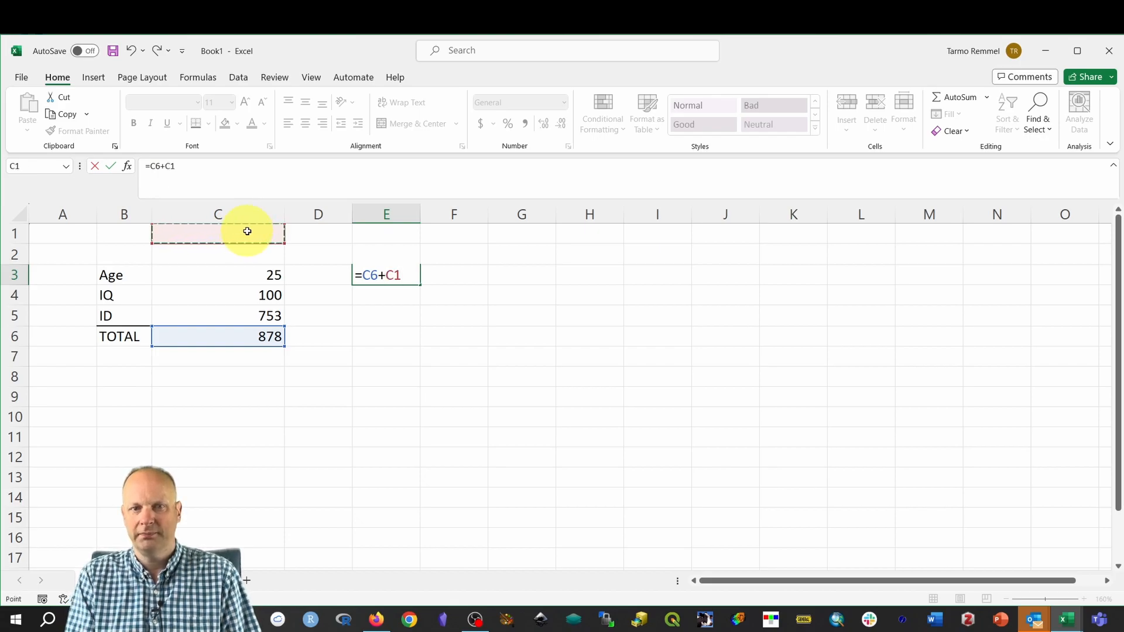
key("Return")
key("Up")
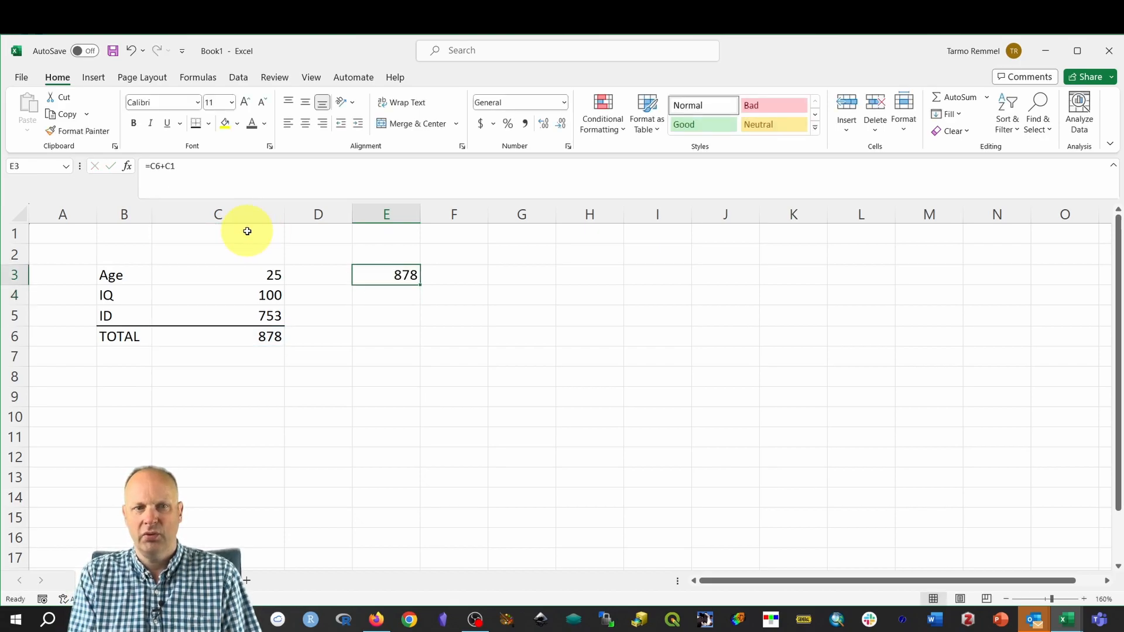
Enter a bonus of 29 in C1 and compare the Age-to-ID sum against TOTAL.
left_click(260, 235)
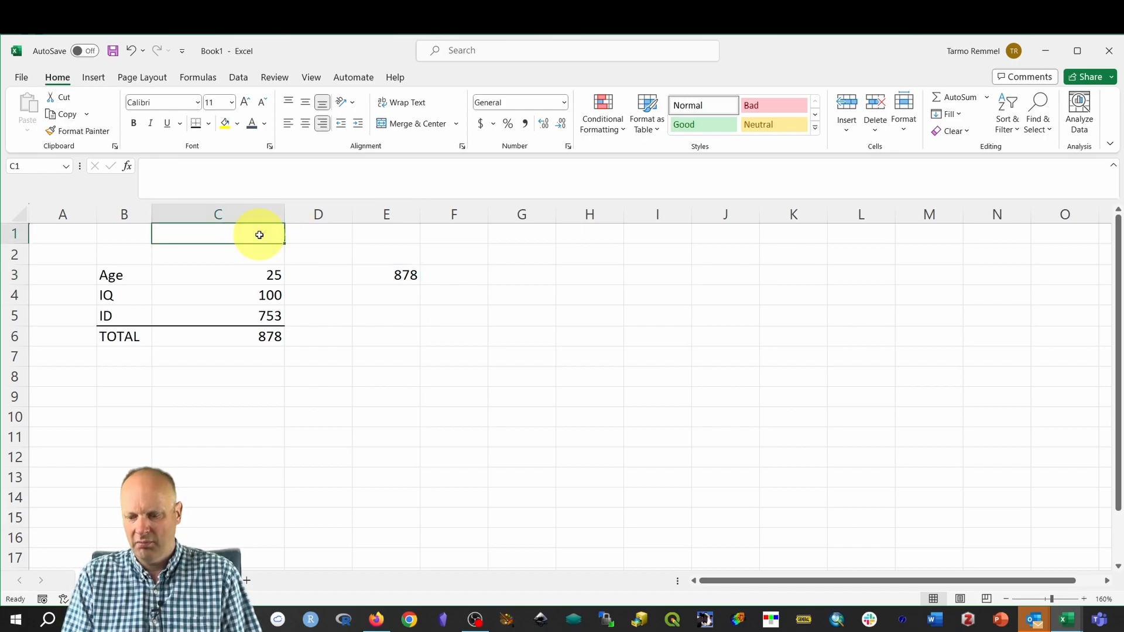
type("2")
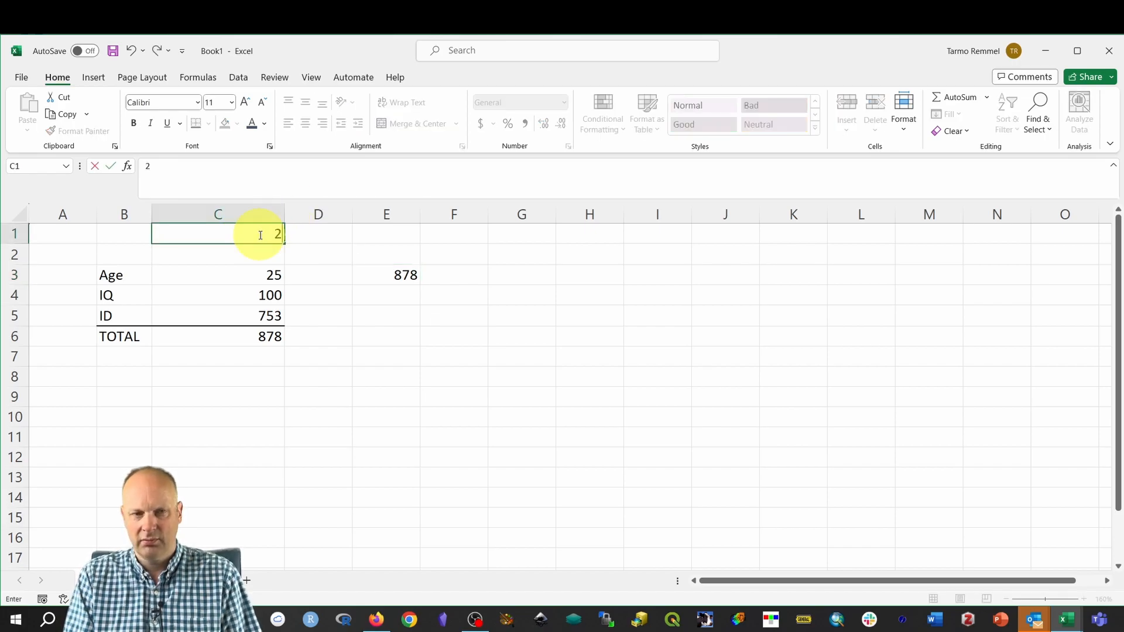
type("9")
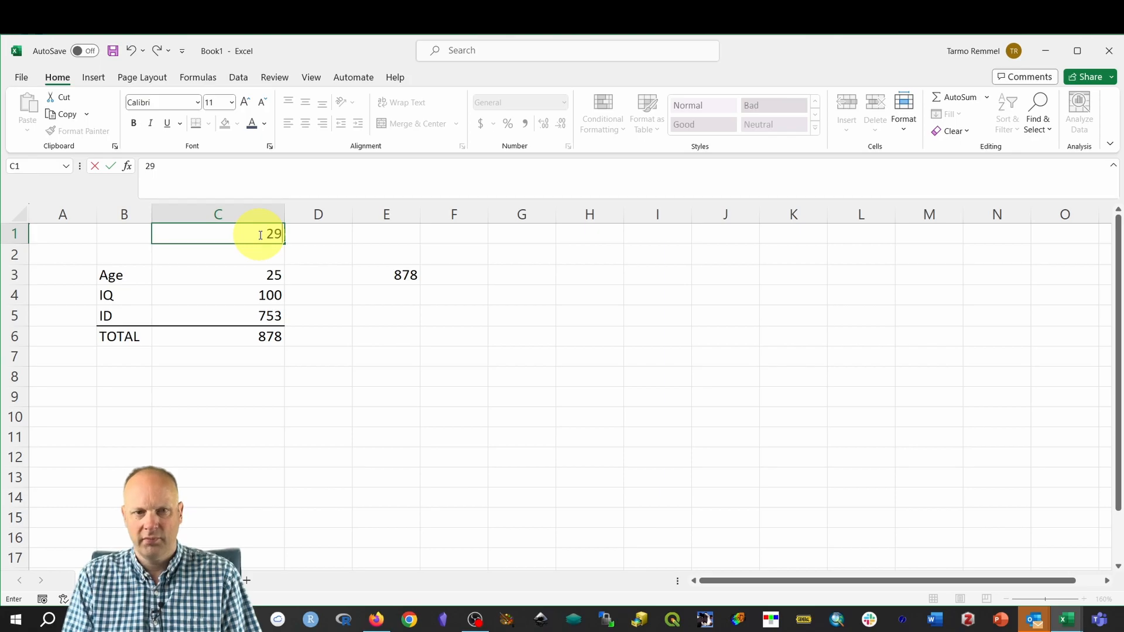
key("Return")
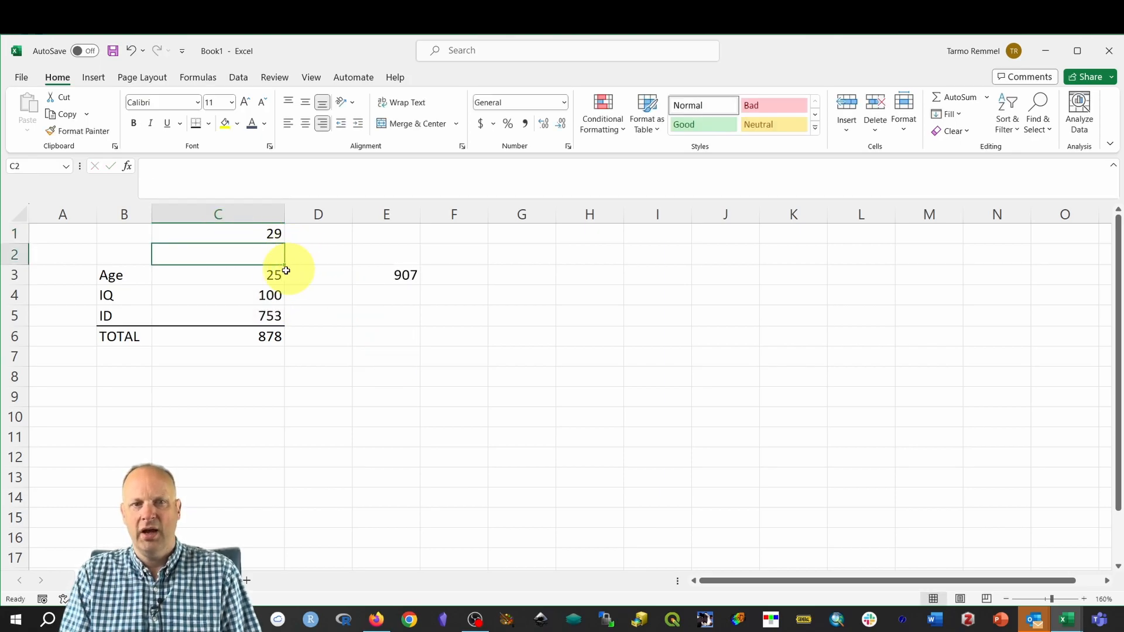
left_click_drag(266, 280, 268, 319)
left_click(267, 331)
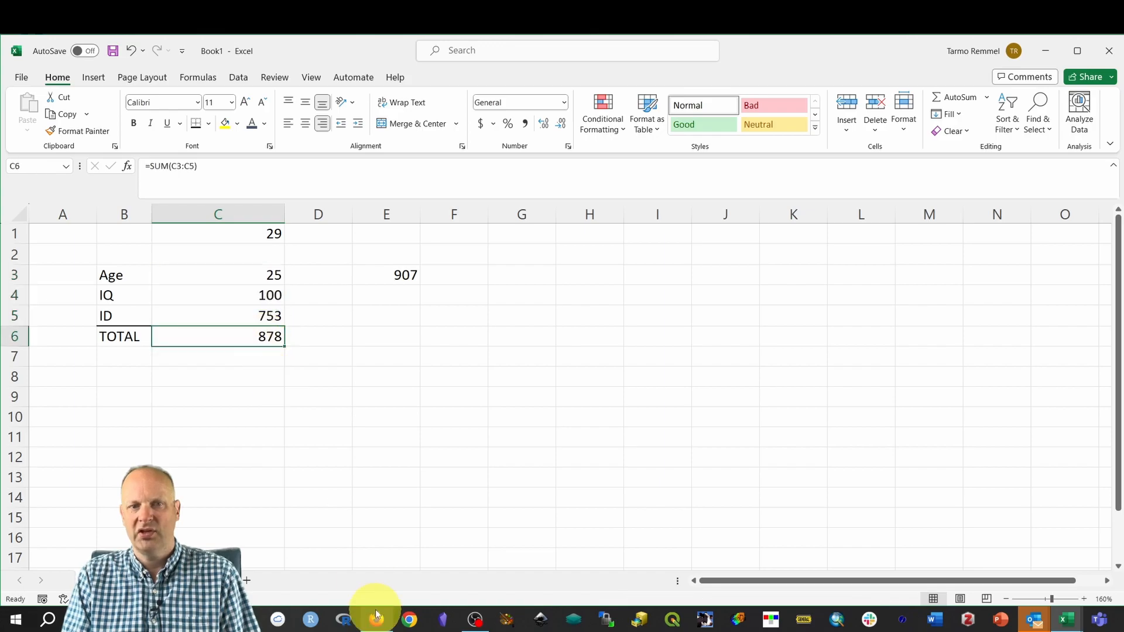
Repoint E3's second reference from C1 to C3 so =C6+C3 shows 903.
left_click(402, 273)
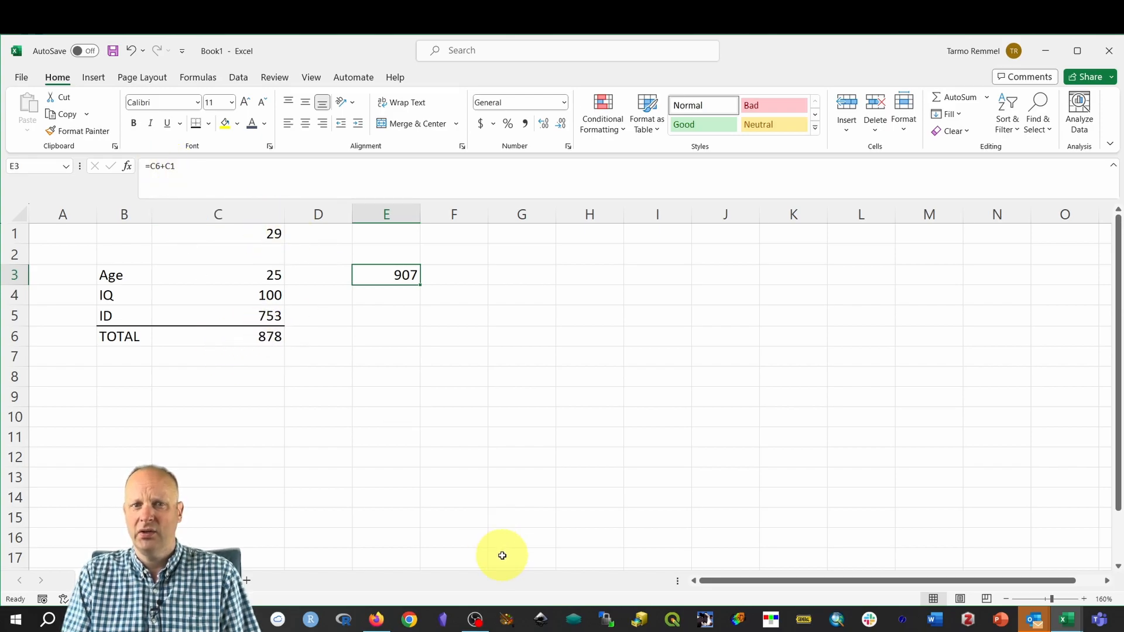
double_click(391, 275)
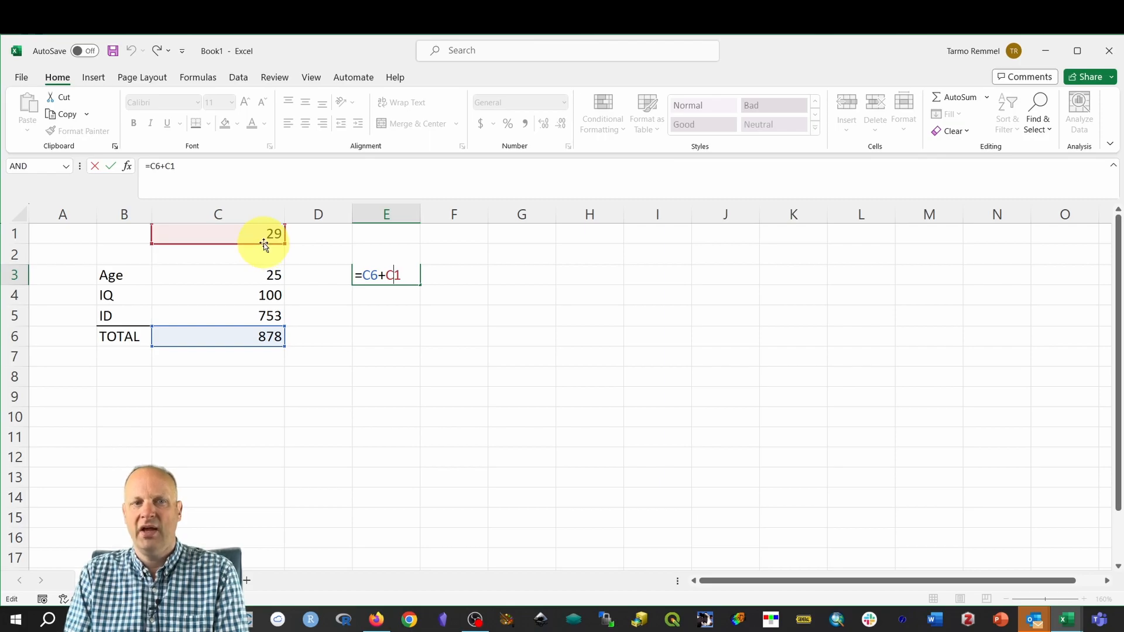
left_click_drag(264, 245, 261, 276)
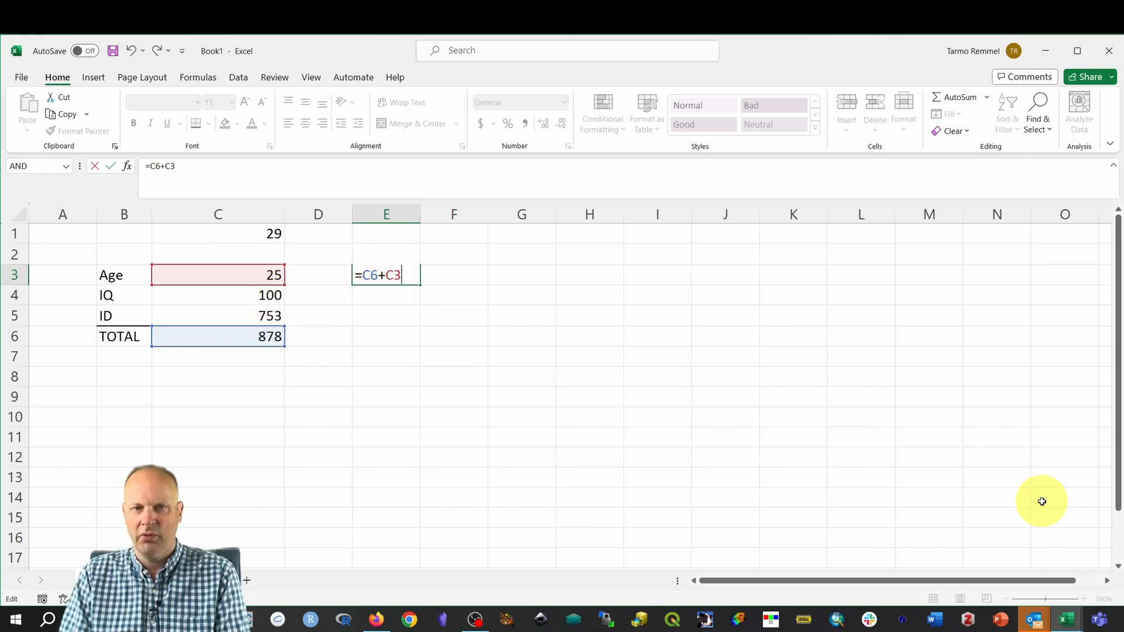
key("Return")
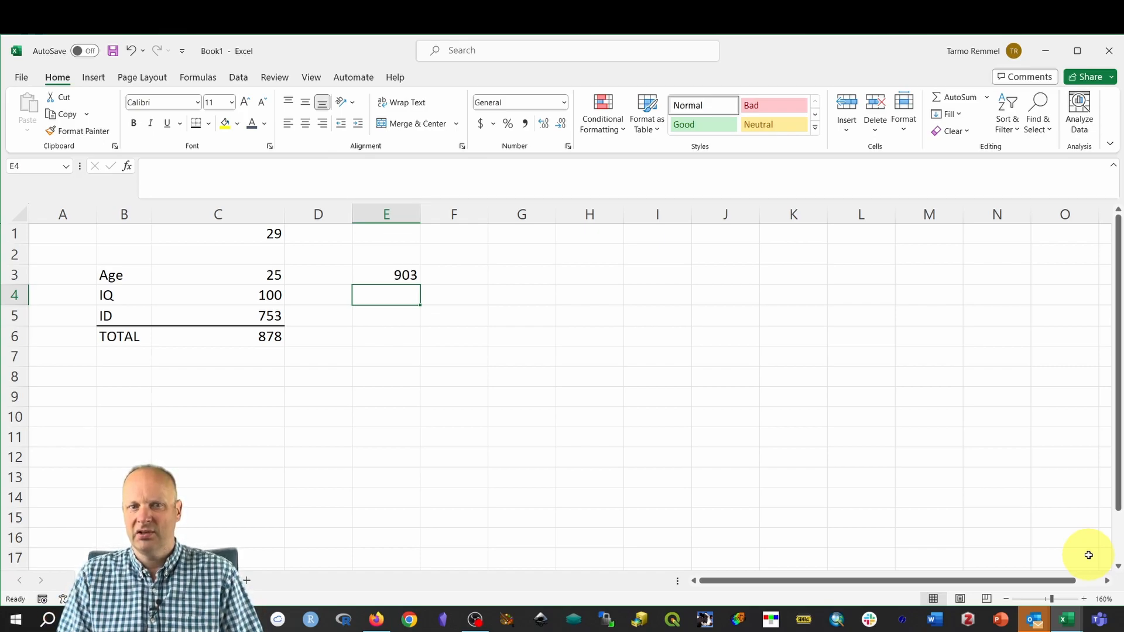
Move the 903 formula from E3 down to C9.
left_click(391, 273)
left_click_drag(389, 291, 234, 401)
left_click(384, 274)
left_click(136, 394)
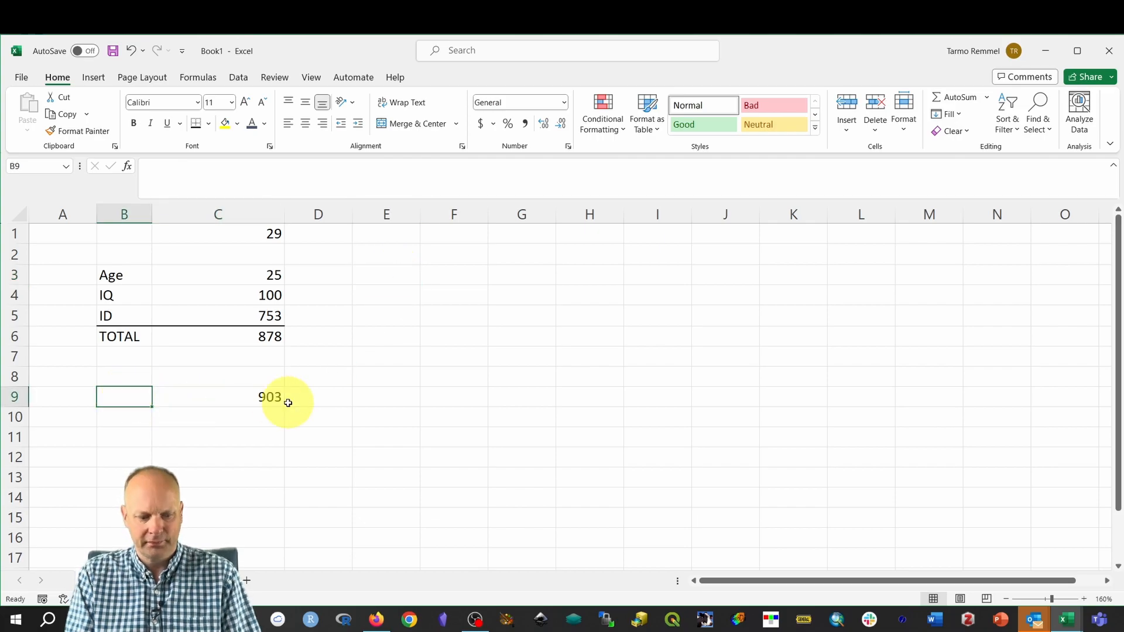
Label B9 'Bonus' and review the C9, C3 and TOTAL formulas.
type("Bonus")
key("Return")
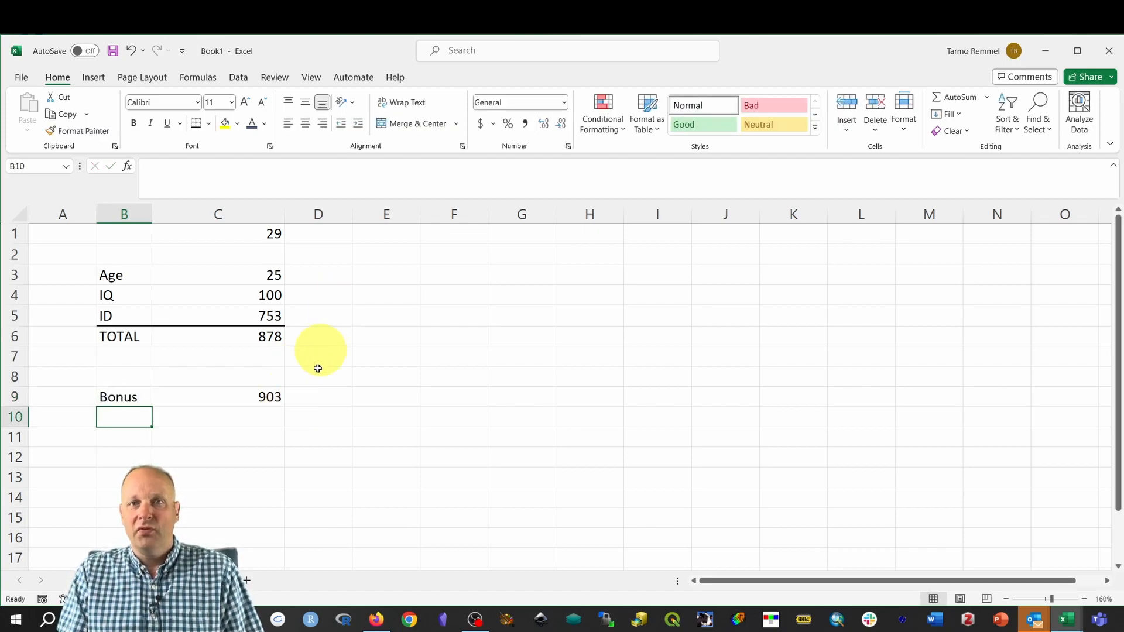
left_click(247, 396)
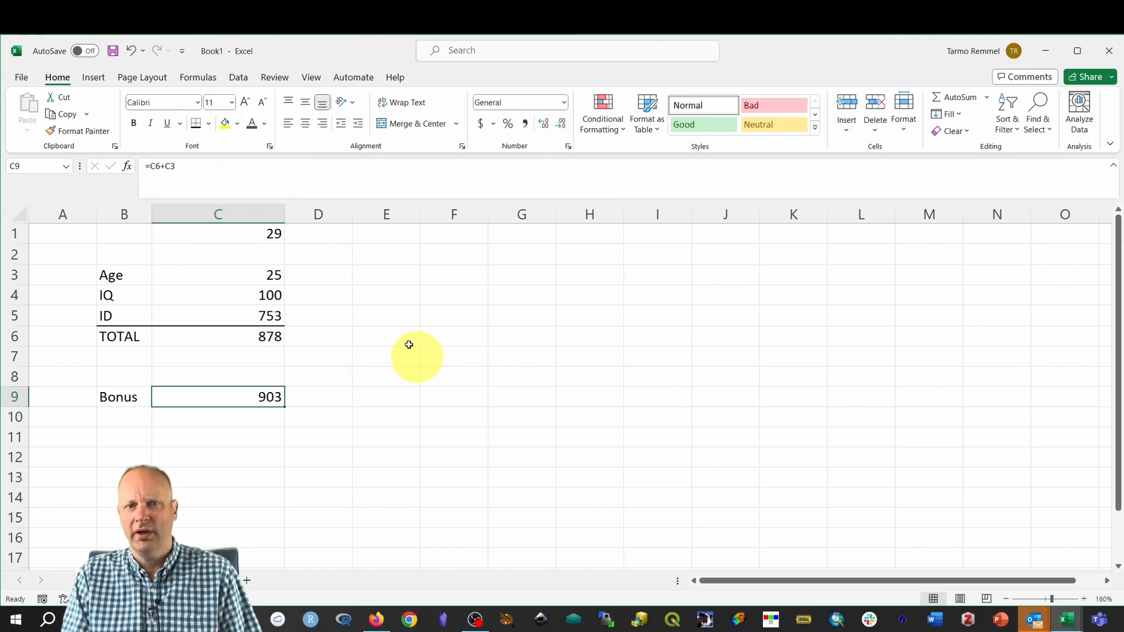
left_click(275, 273)
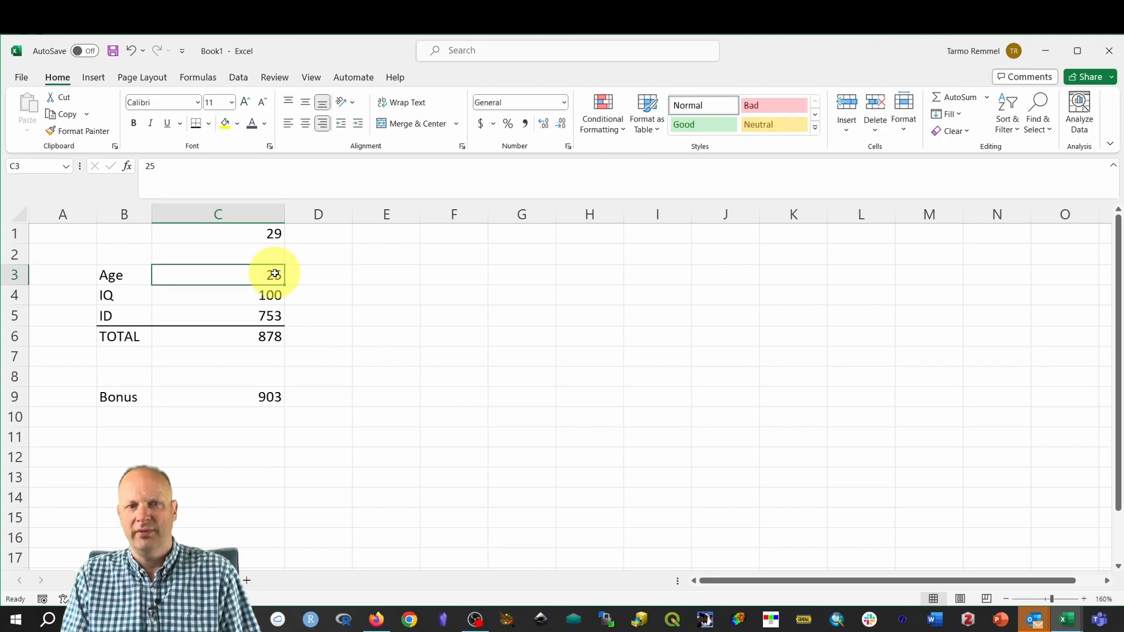
left_click(272, 339)
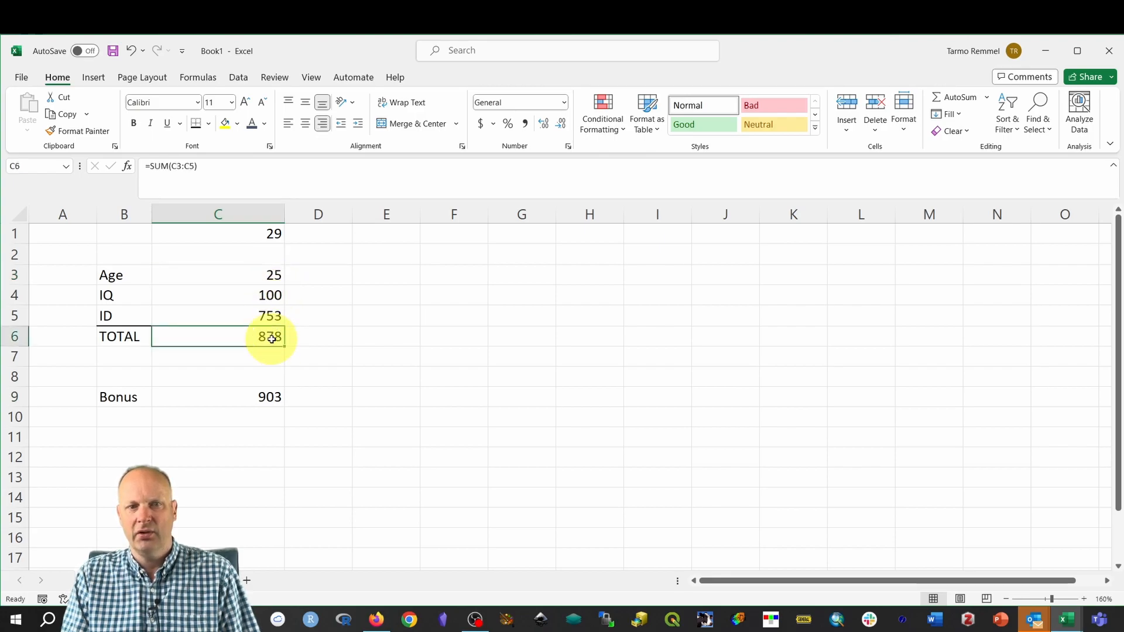
left_click(234, 396)
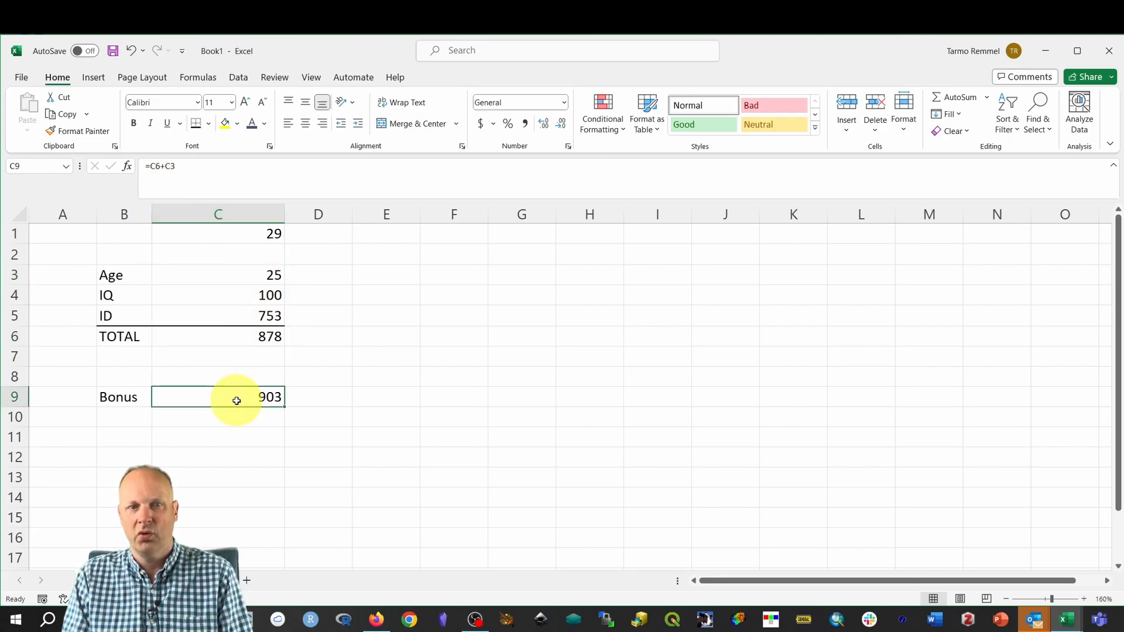
Enter =10-9 in F4 and =9*7 in F5, showing 1 and 63.
left_click(457, 295)
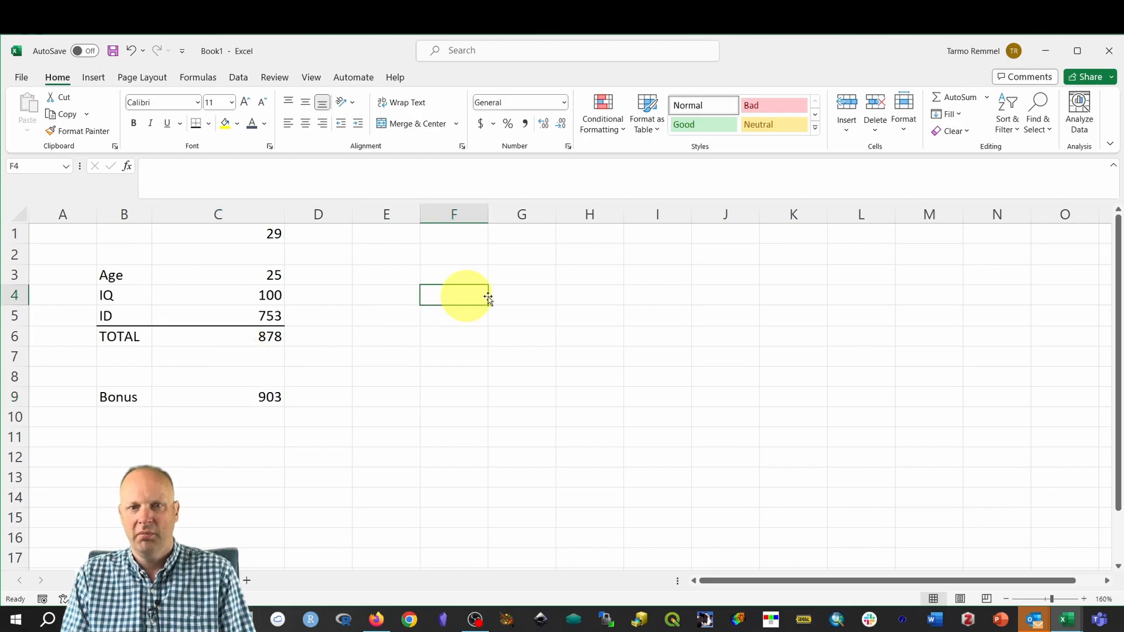
type("=")
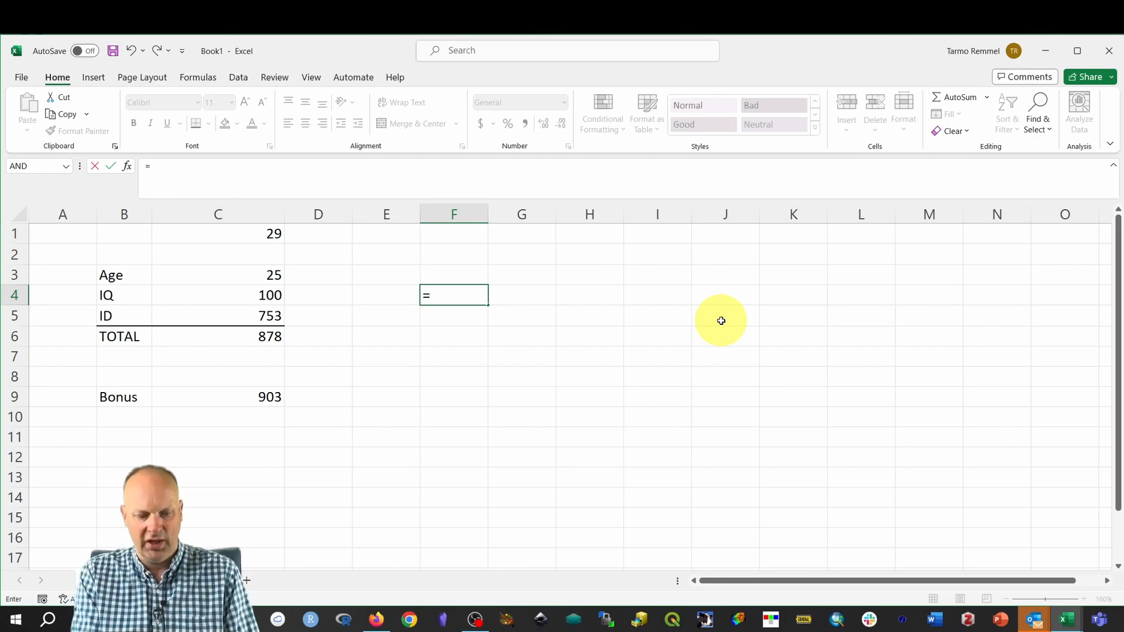
type("10-9")
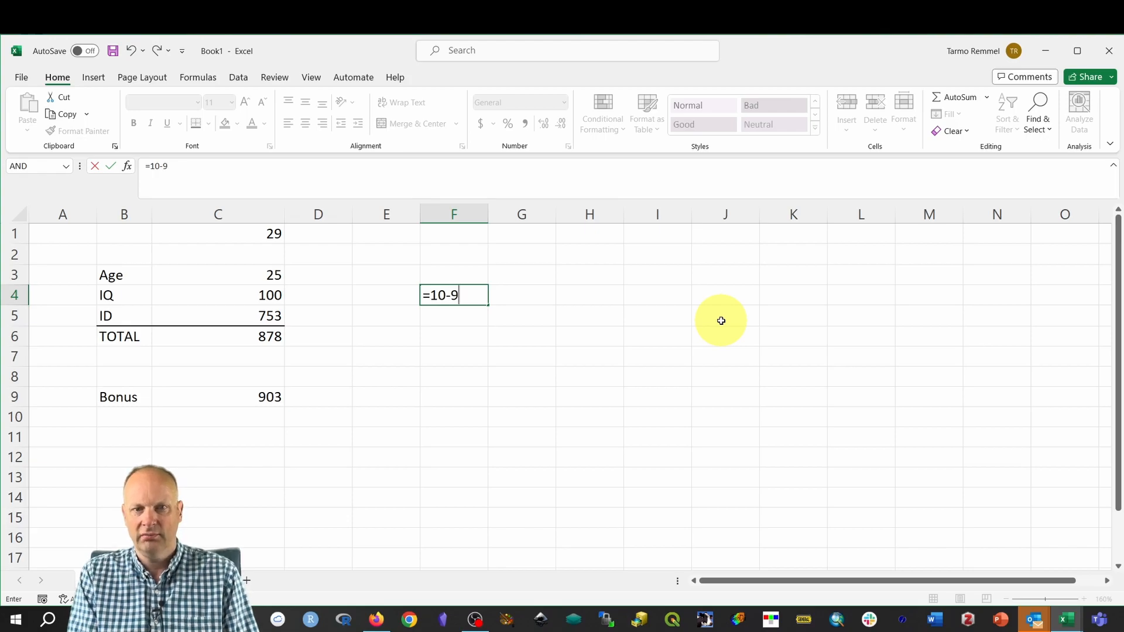
key("Return")
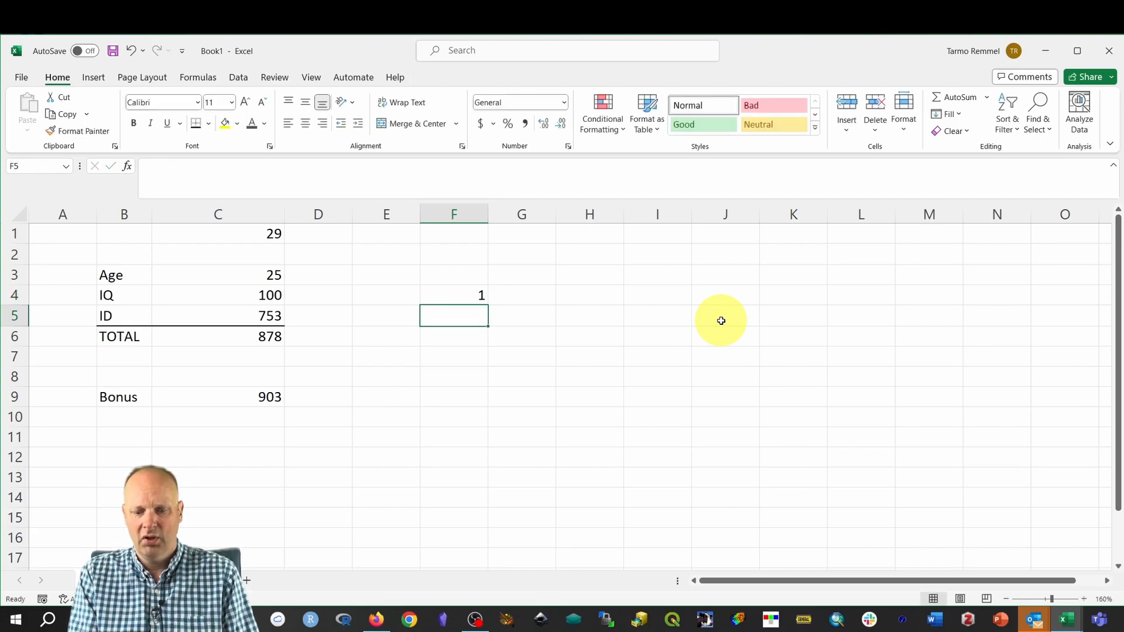
type("=9")
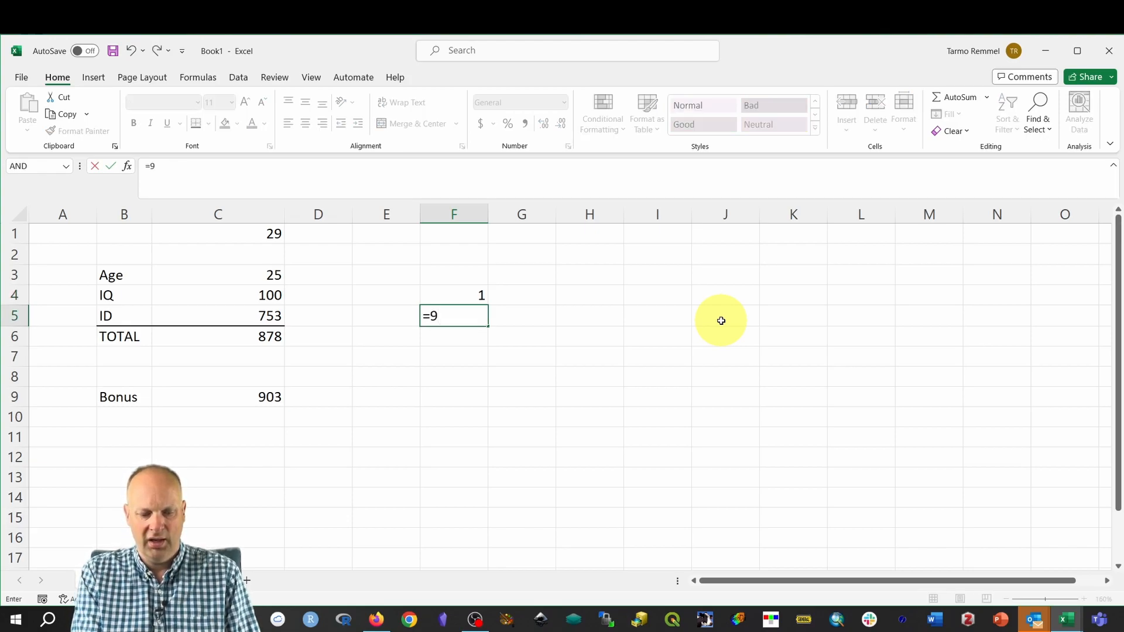
type("*(7")
key("BackSpace")
key("BackSpace")
type("7")
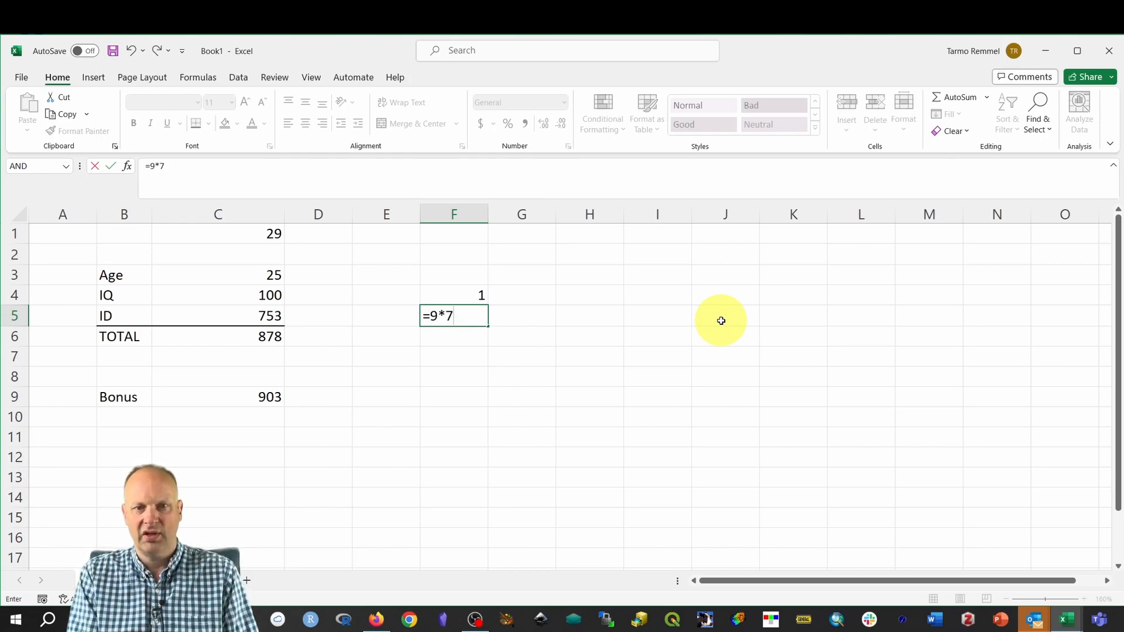
key("Return")
key("Up")
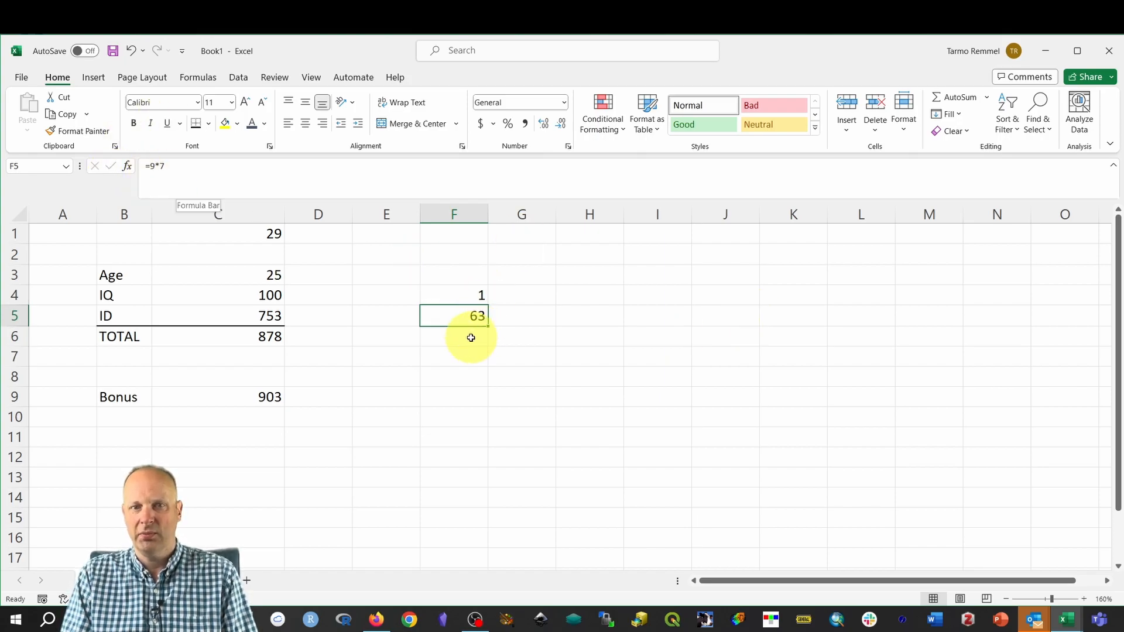
Enter =81/9 in F6 and =2^4 in F7, showing 9 and 16.
left_click(468, 337)
type("=")
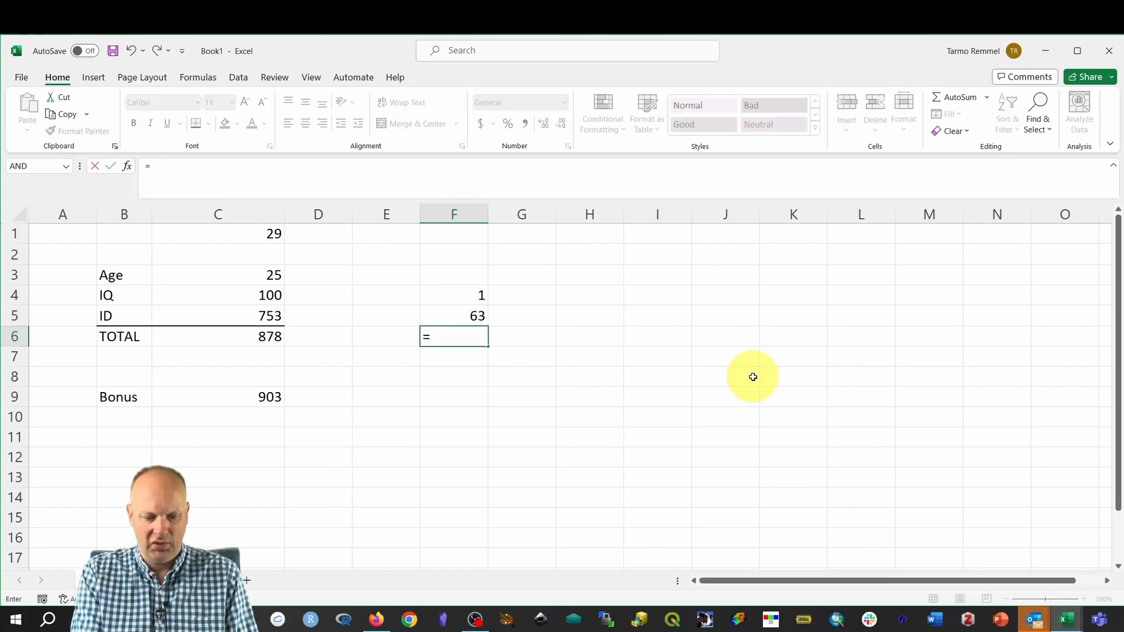
type("81/9")
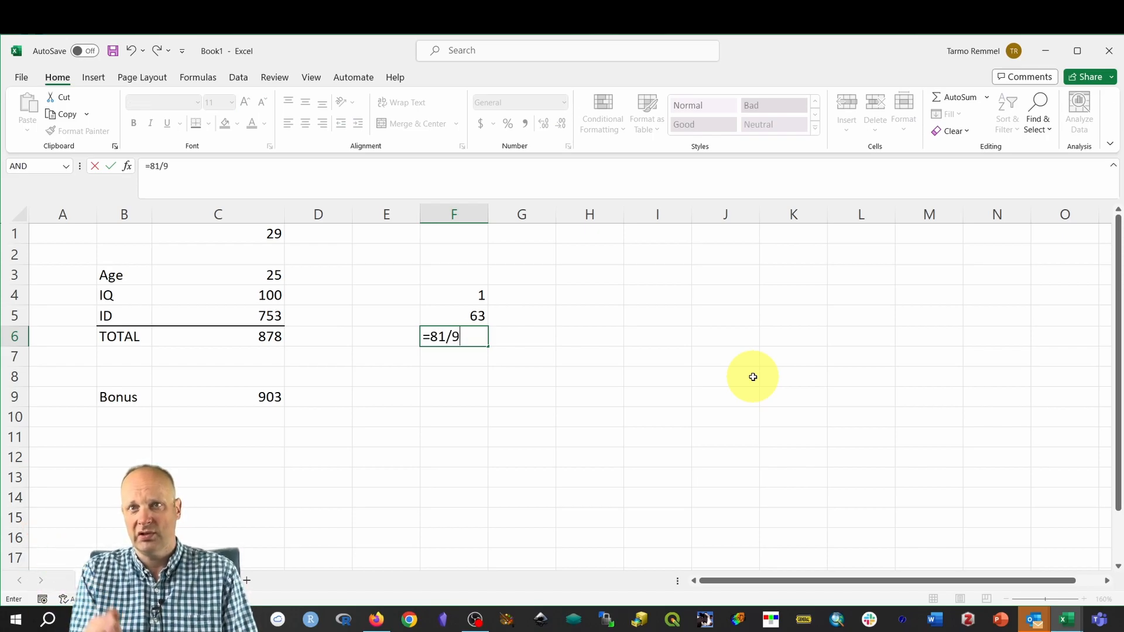
key("Return")
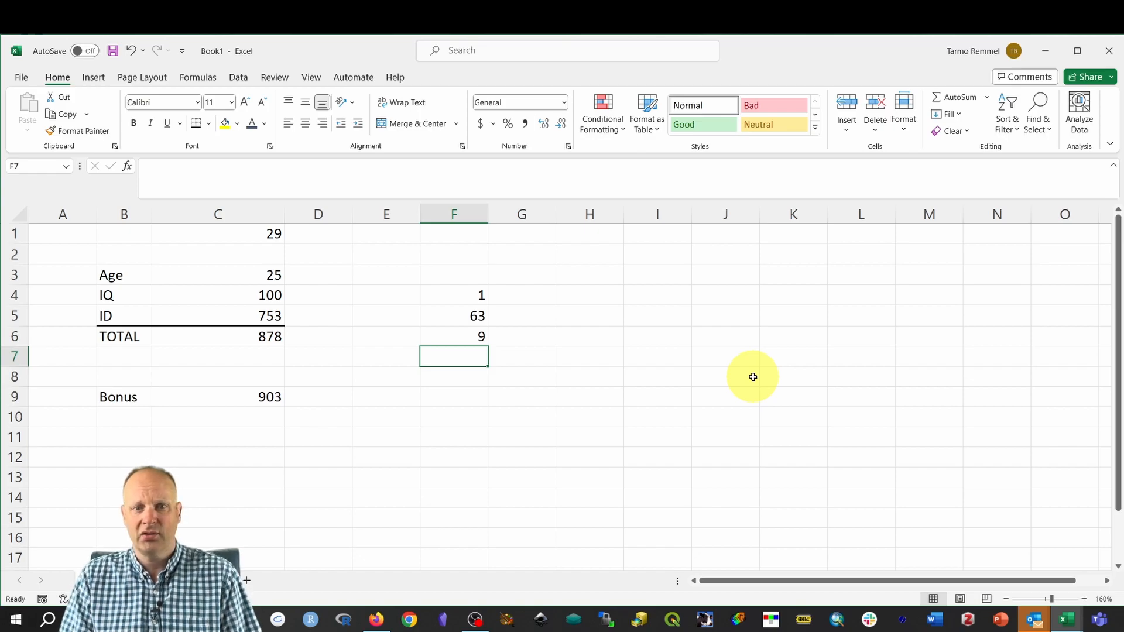
type("=")
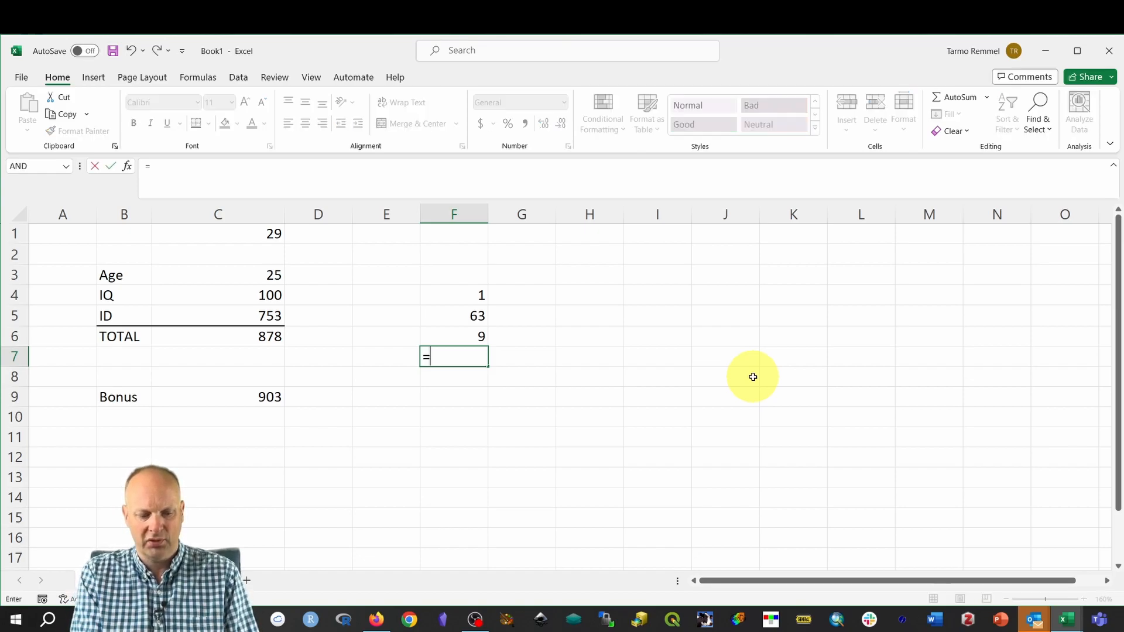
type("2^")
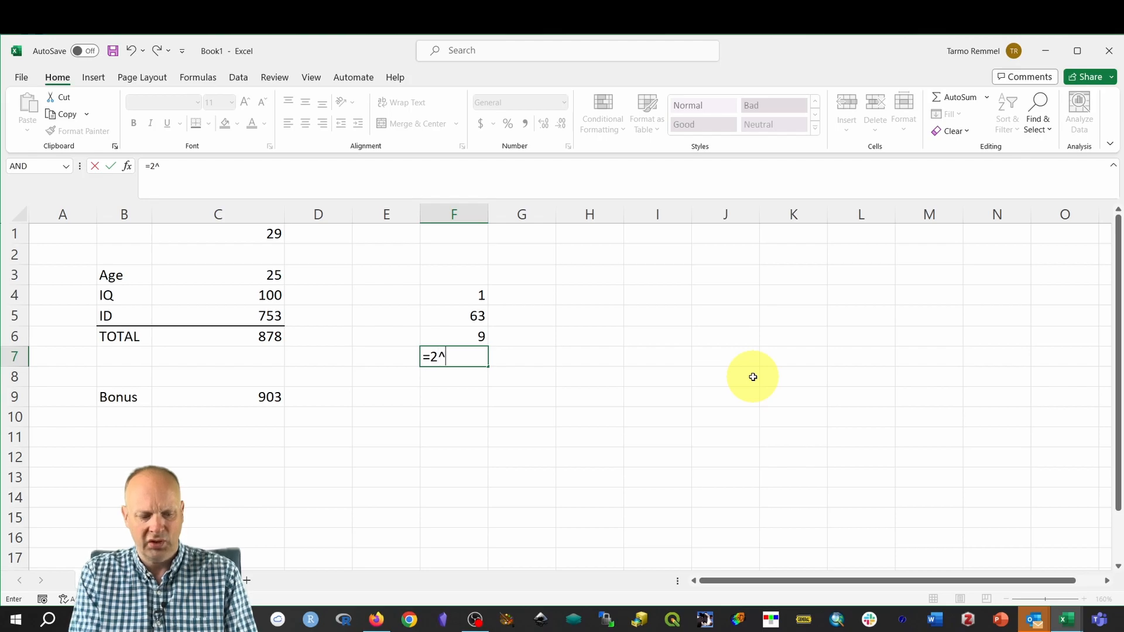
type("4")
key("Return")
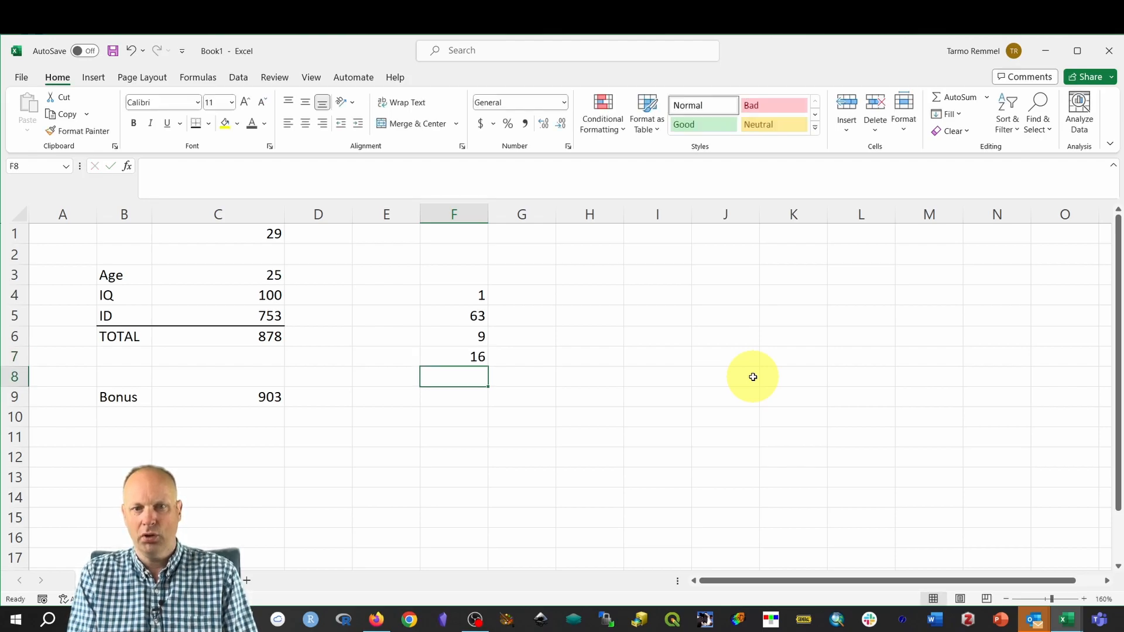
key("Up")
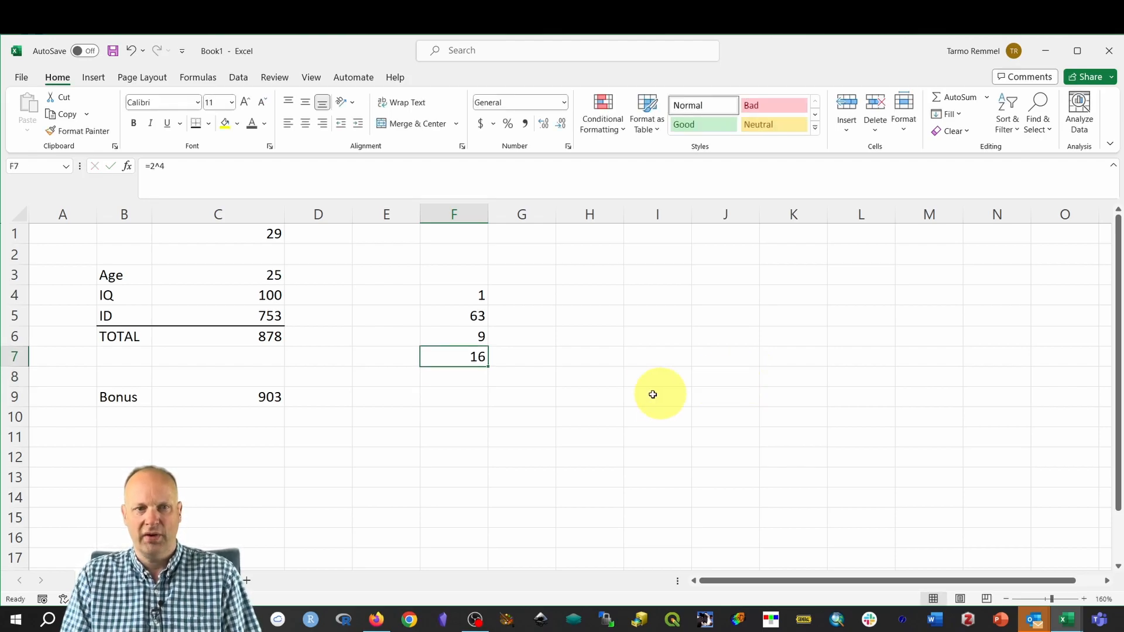